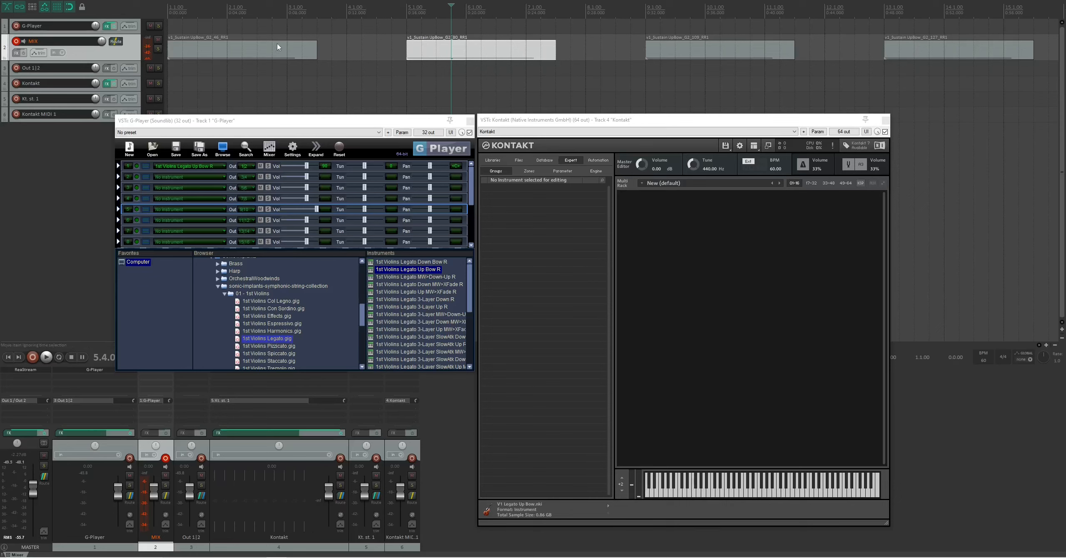
# - Select all the sustain up-bow media items in the timeline
pyautogui.click(319, 28)
pyautogui.hotkey('ctrl', 'a')
pyautogui.scroll(-3, 339, 38)
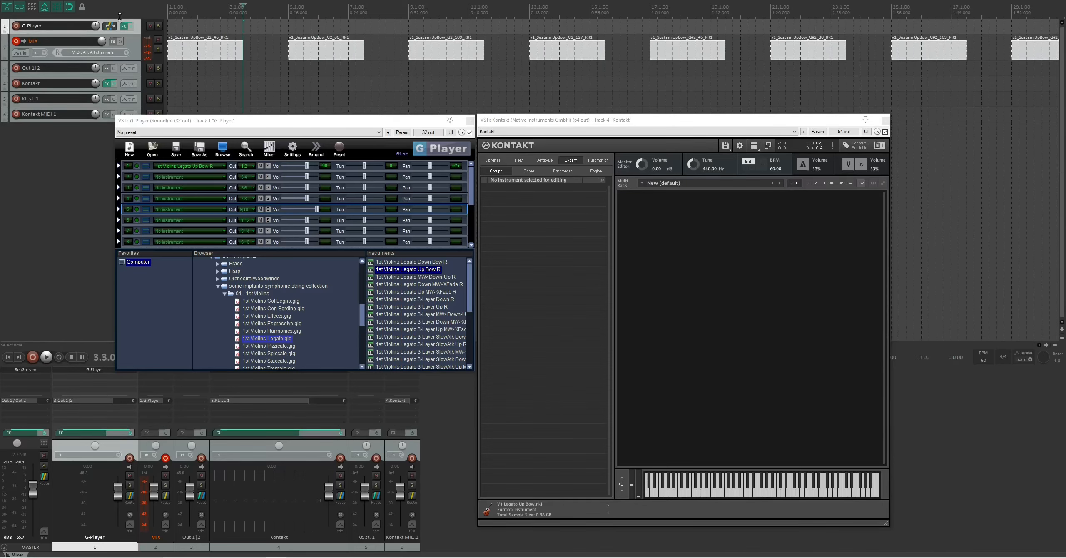
# - Open the render settings for the selected media items and examine the file name pattern and output path before closing them
pyautogui.click(6, 0)
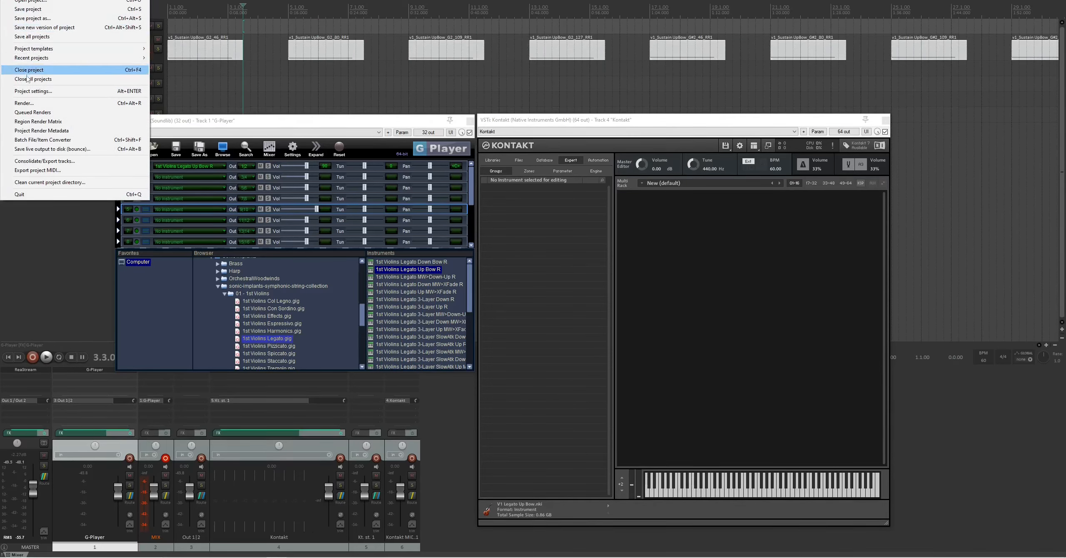
pyautogui.click(25, 103)
pyautogui.click(356, 170)
pyautogui.moveTo(357, 171); pyautogui.dragTo(283, 174)
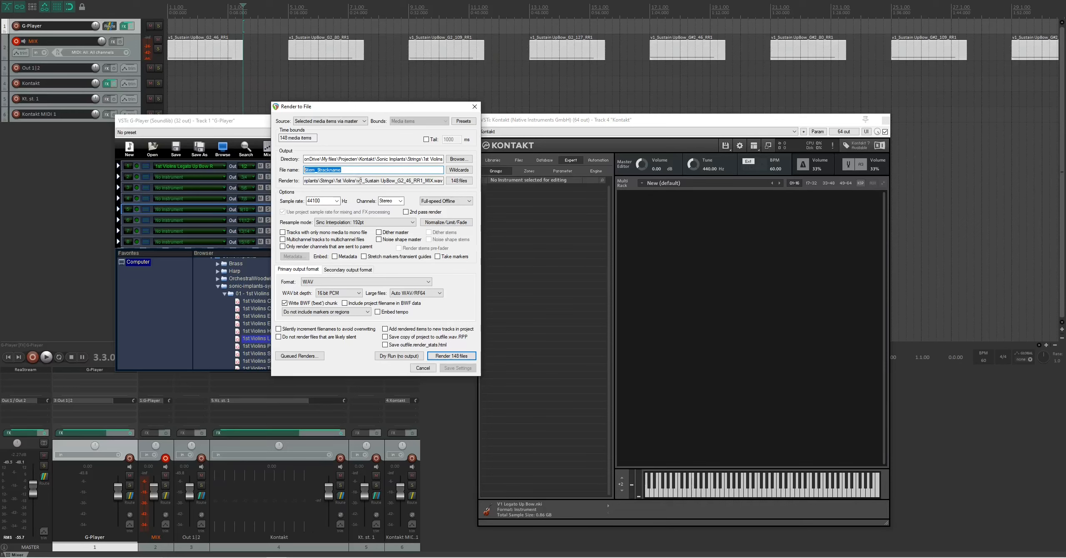
pyautogui.moveTo(360, 181); pyautogui.dragTo(434, 180)
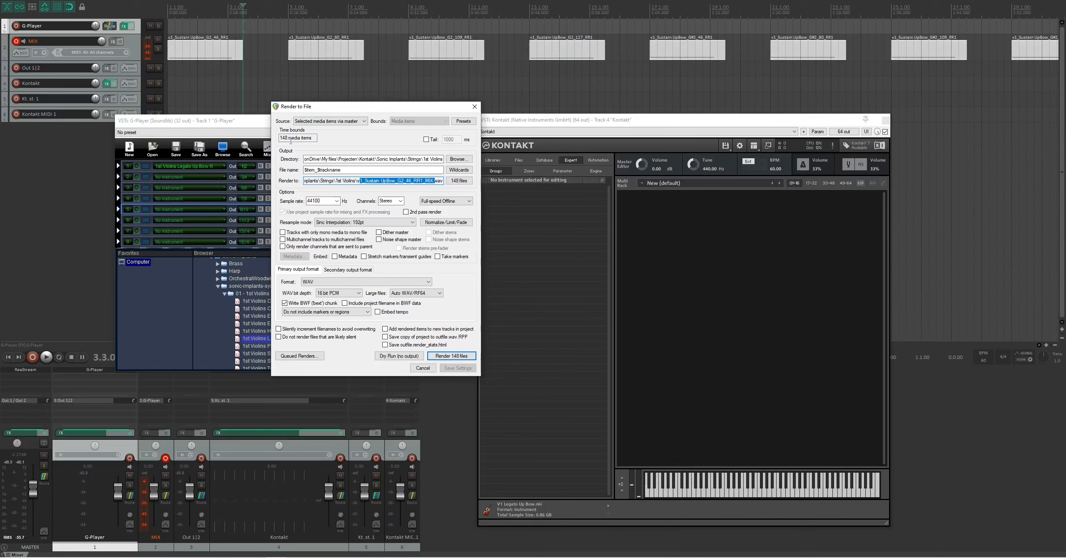
pyautogui.click(475, 107)
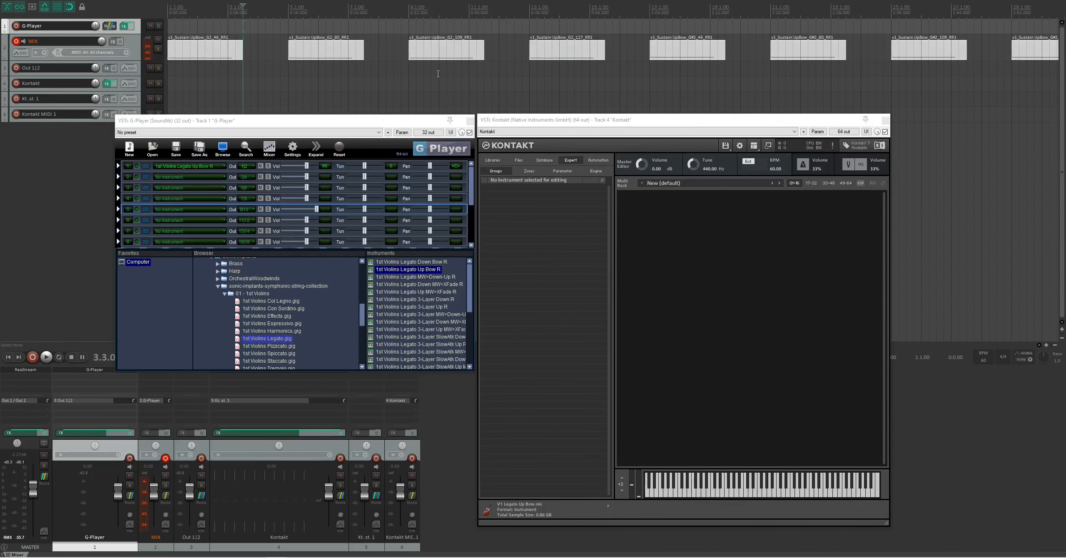
# - Check the empty Creator Tools window, return to REAPER and add a new default instrument in Kontakt
pyautogui.hotkey('alt', 'Tab')
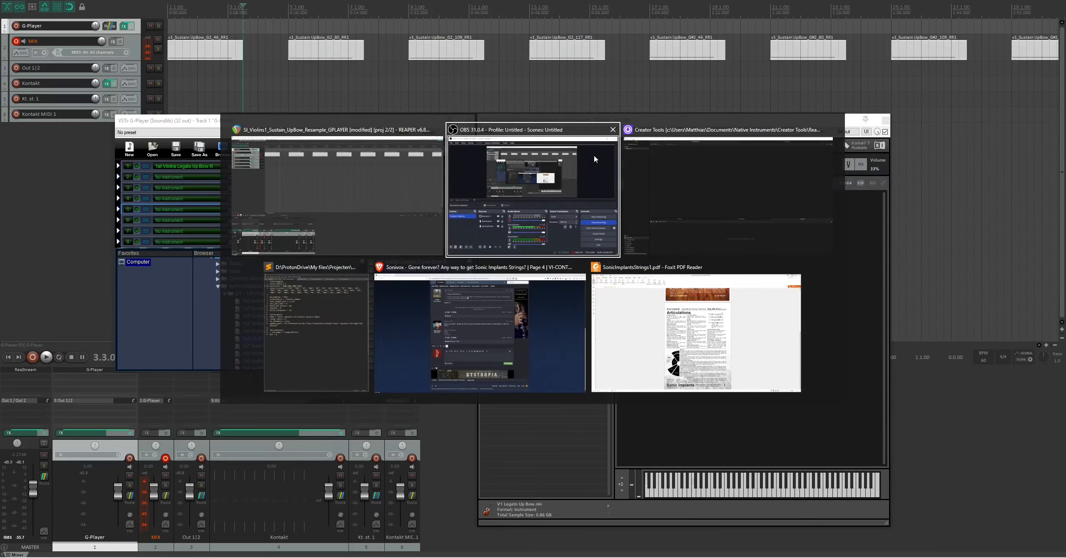
pyautogui.click(696, 168)
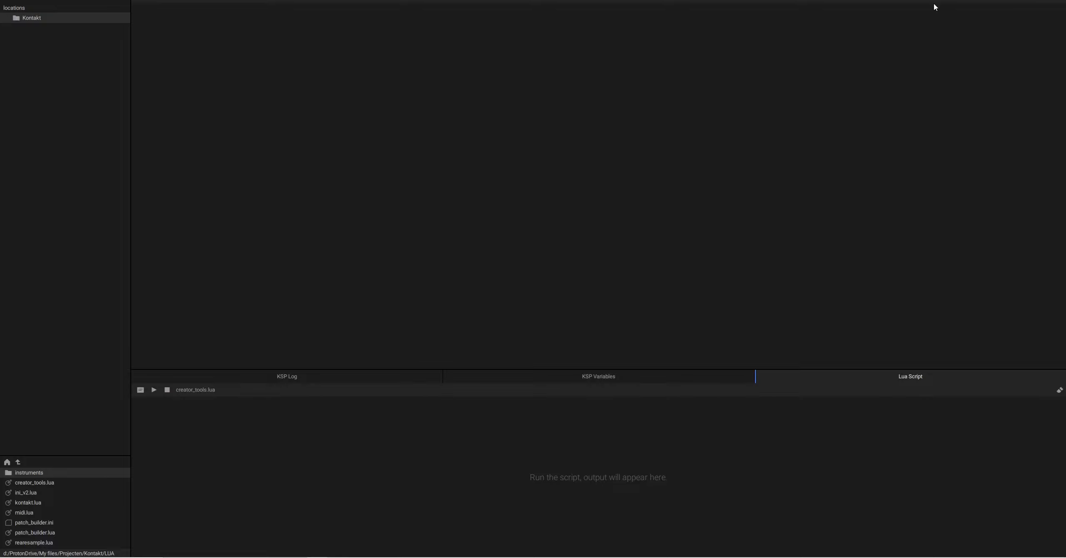
pyautogui.hotkey('alt', 'Tab')
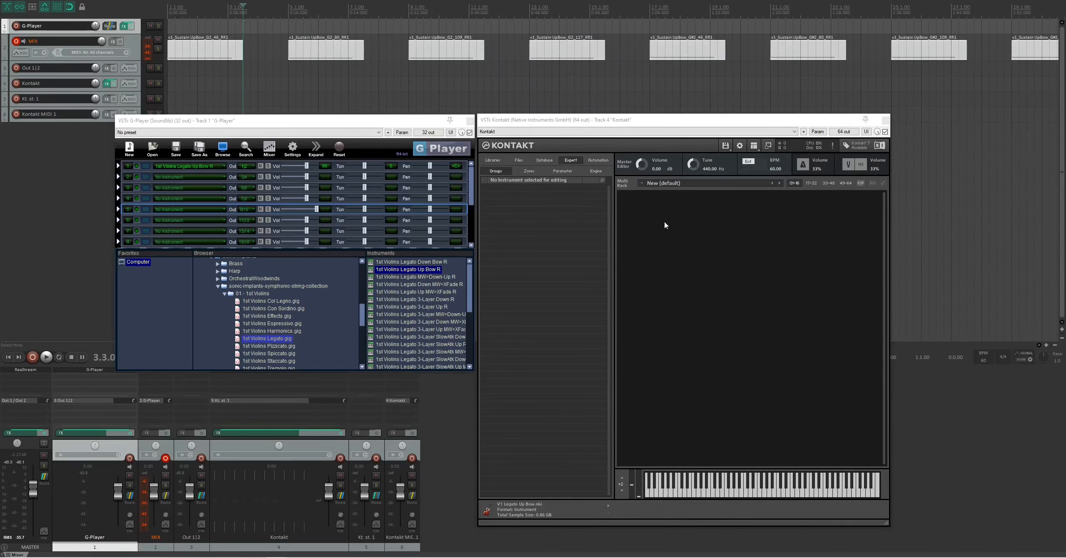
pyautogui.click(726, 145)
pyautogui.click(736, 157)
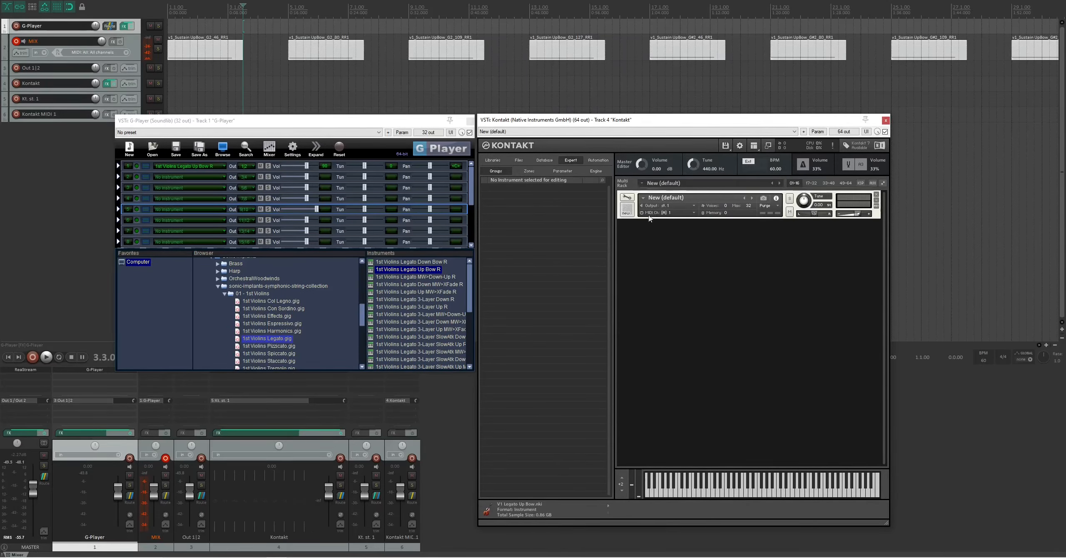
# - Switch to Creator Tools, run creator_tools.lua on the new instrument and inspect the zones of the RR1_Mix group
pyautogui.hotkey('alt', 'Tab')
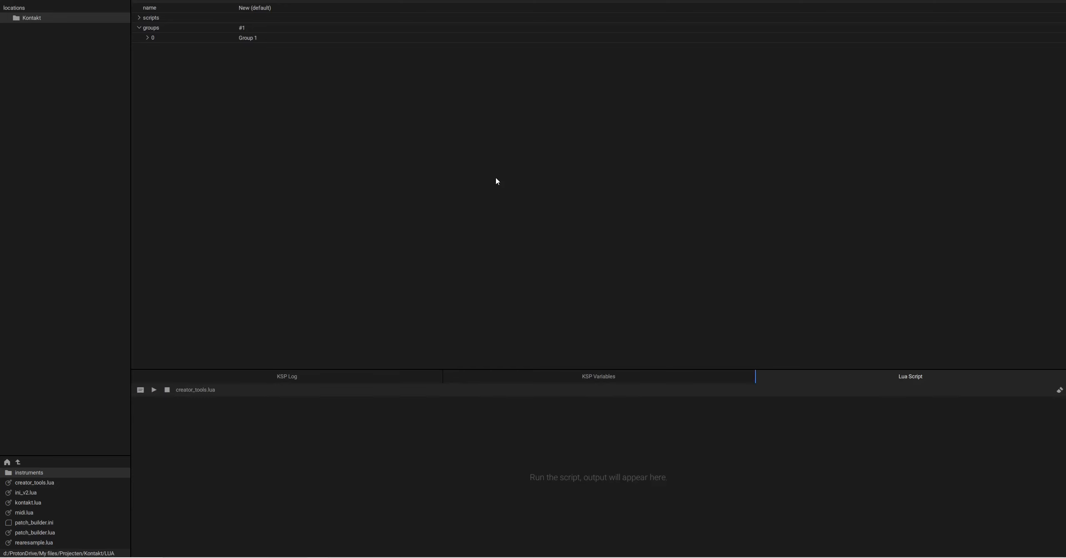
pyautogui.click(154, 391)
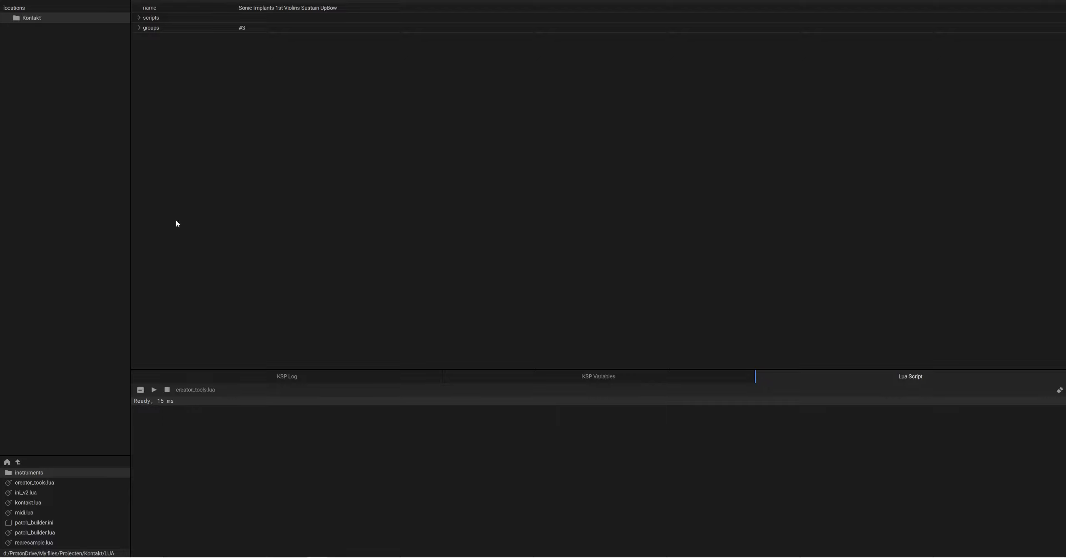
pyautogui.click(141, 29)
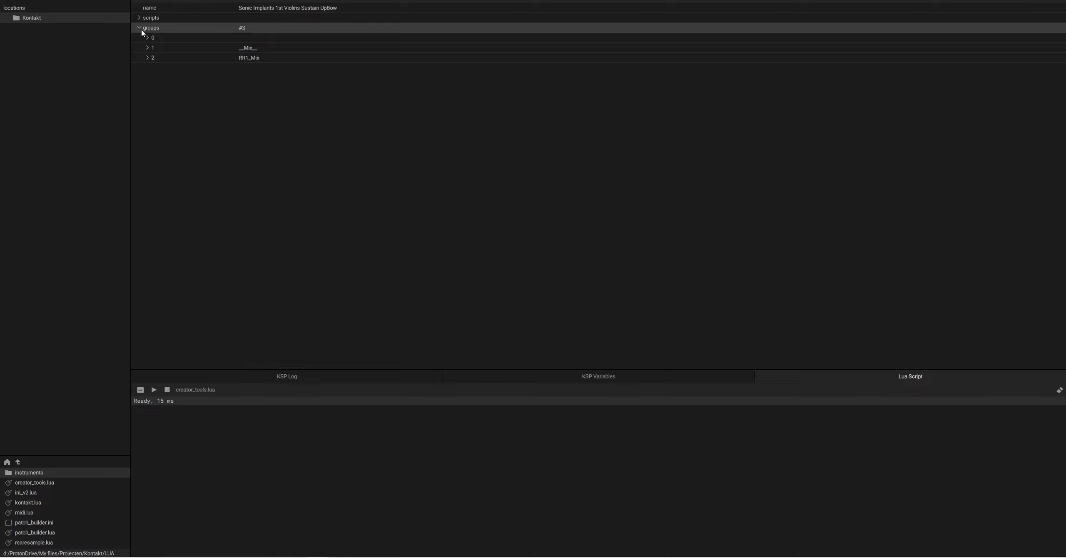
pyautogui.click(141, 59)
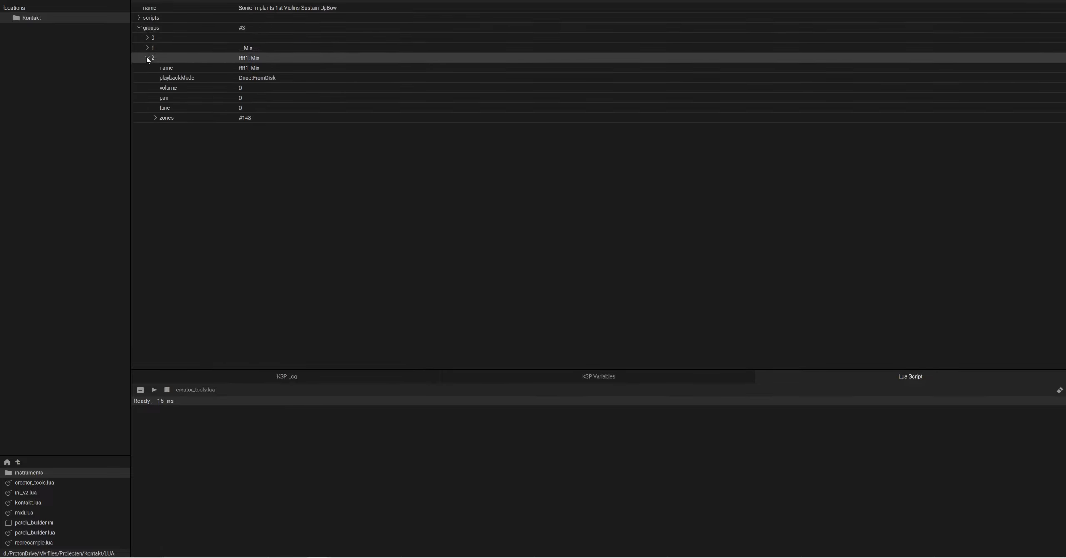
pyautogui.click(186, 120)
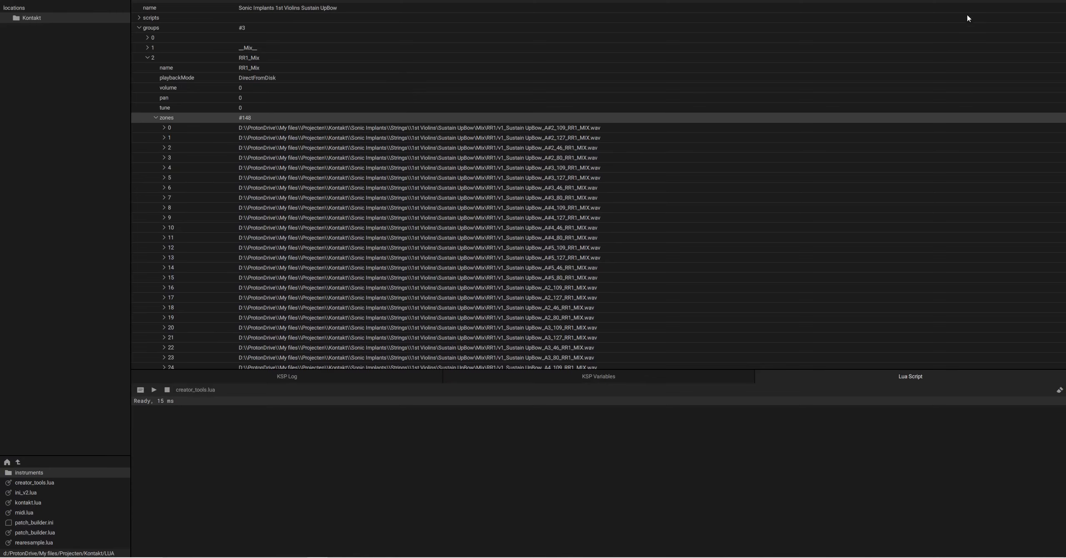
pyautogui.click(1031, 1)
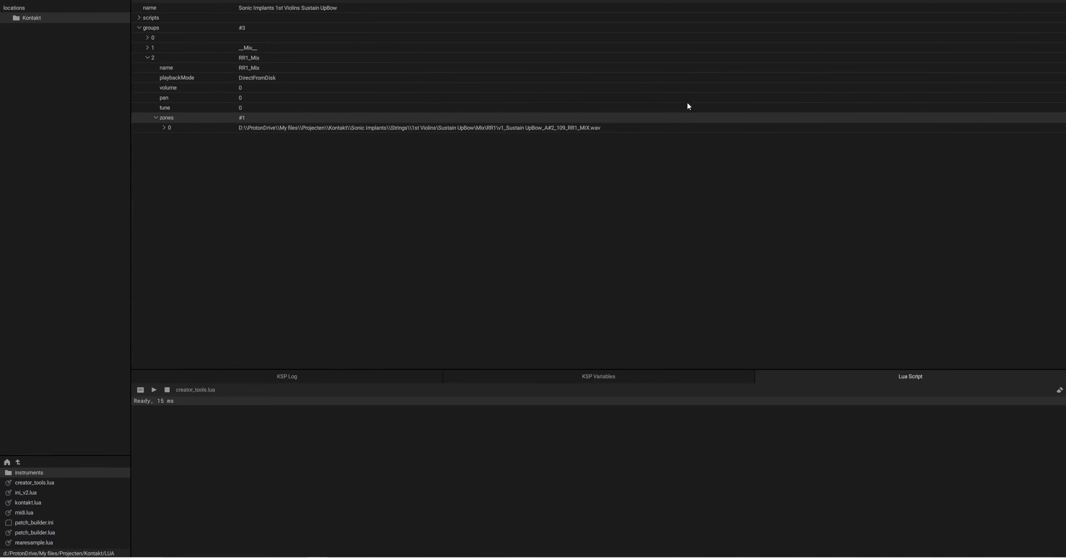
# - Switch back to REAPER and open the Sonic Implants 1st Violins Sustain UpBow instrument for editing with its Mapping Editor shown
pyautogui.hotkey('alt', 'Tab')
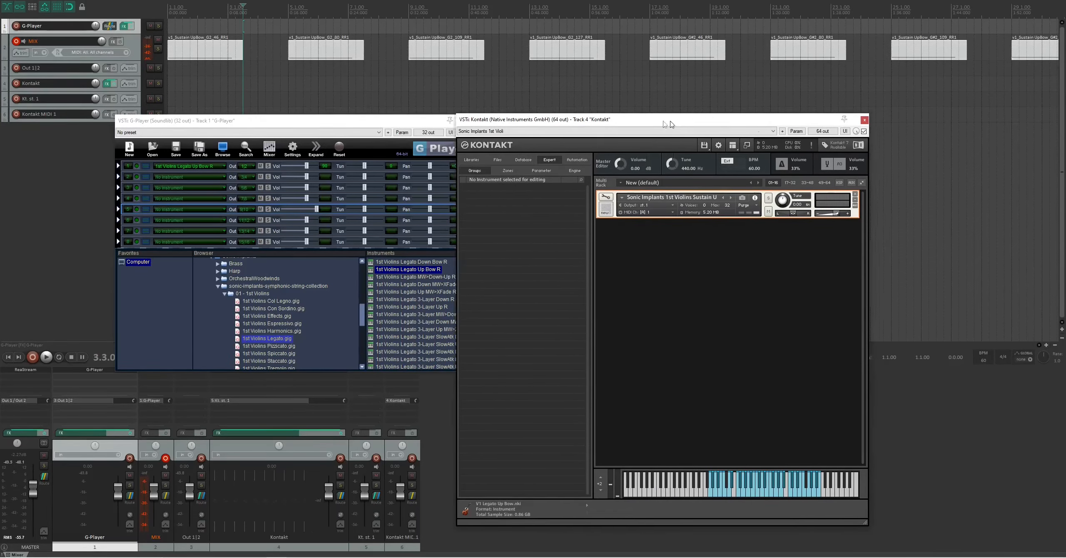
pyautogui.moveTo(669, 124); pyautogui.dragTo(488, 94)
pyautogui.click(425, 166)
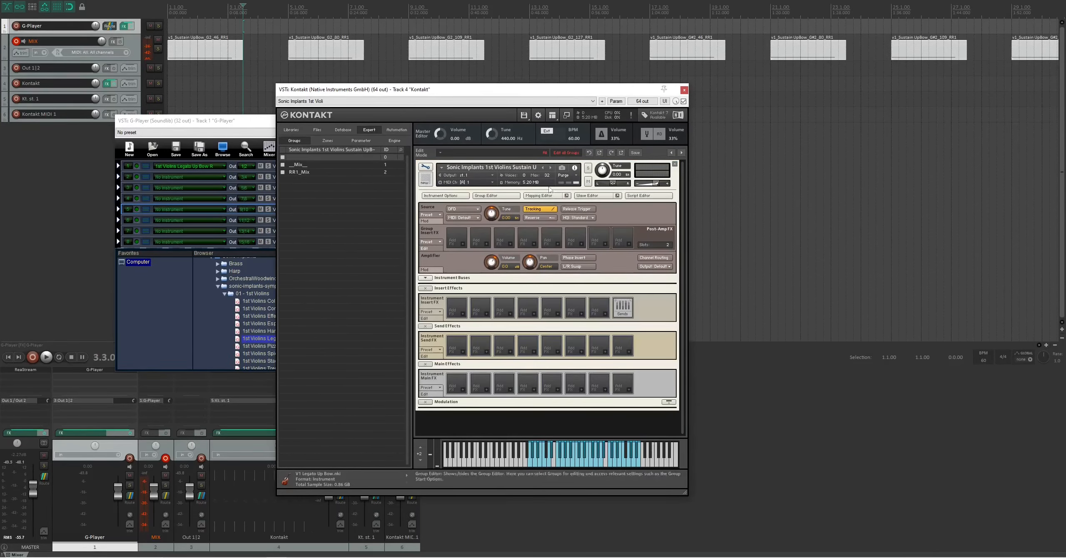
pyautogui.click(542, 196)
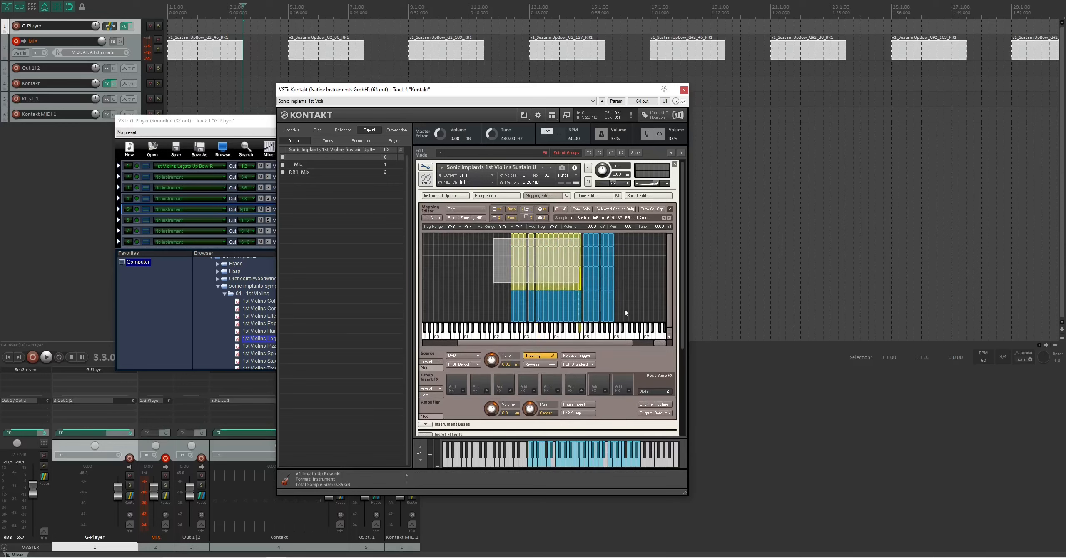
pyautogui.click(648, 277)
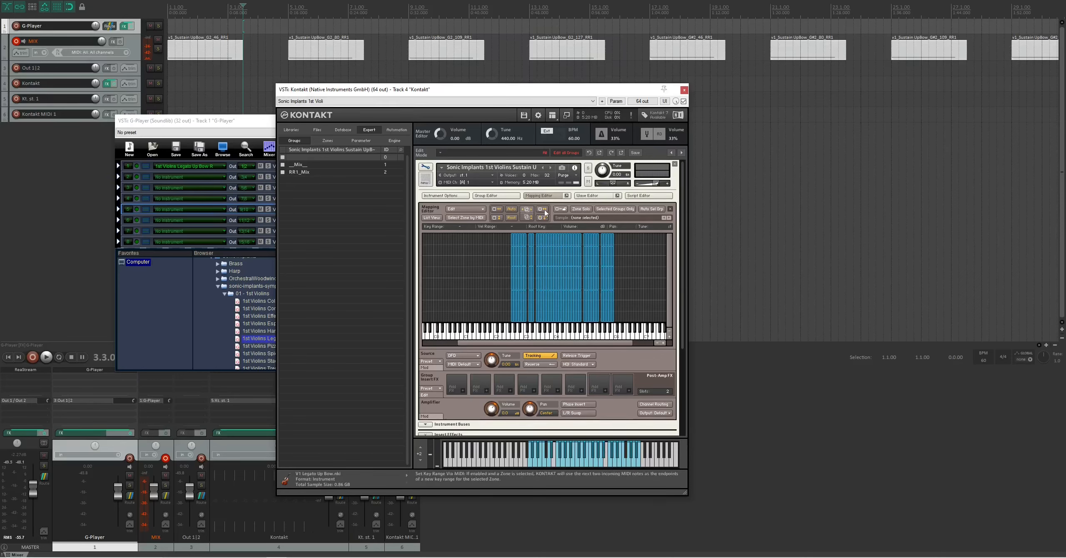
# - Show the Group Editor together with an enlarged key range of the zone mapping
pyautogui.click(496, 195)
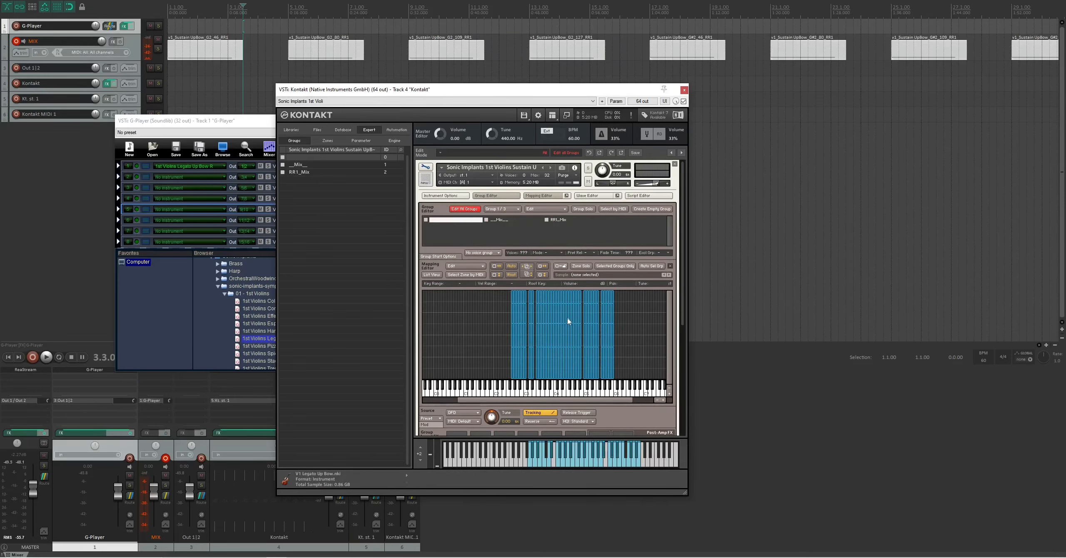
pyautogui.click(663, 400)
pyautogui.moveTo(552, 400); pyautogui.dragTo(605, 351)
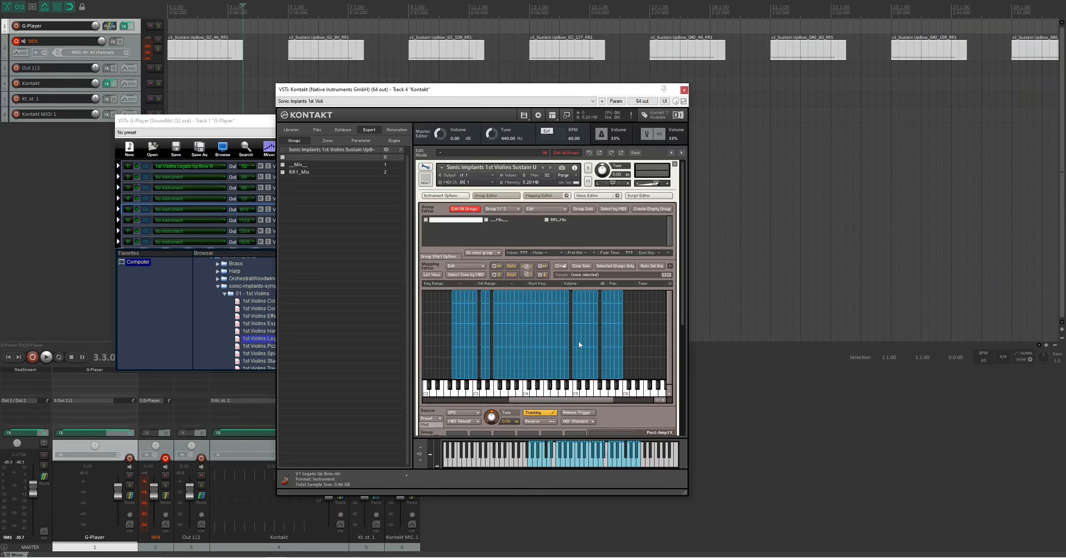
pyautogui.click(561, 220)
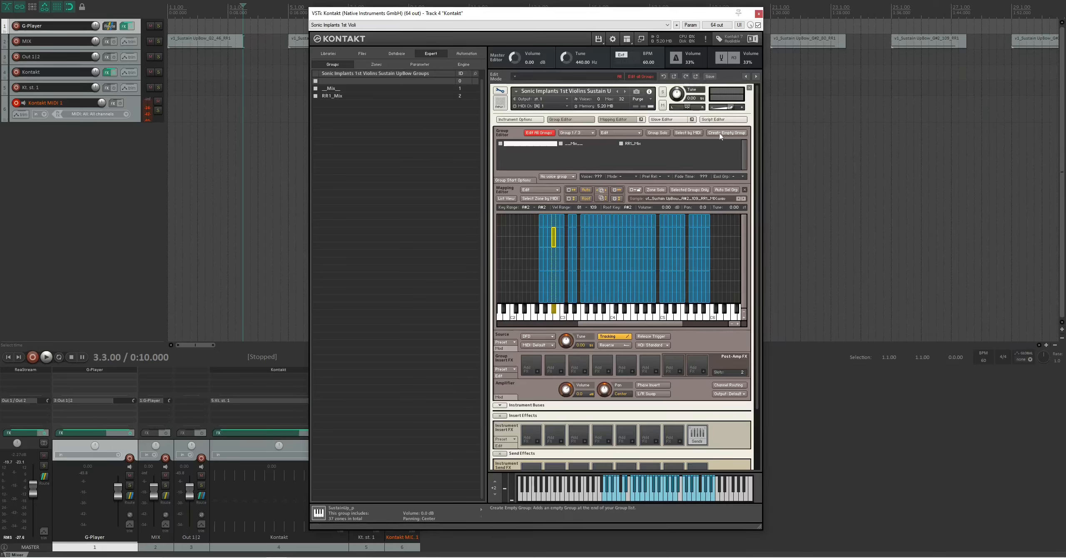
# - Create two empty groups and name them p and mp
pyautogui.click(727, 133)
pyautogui.click(697, 144)
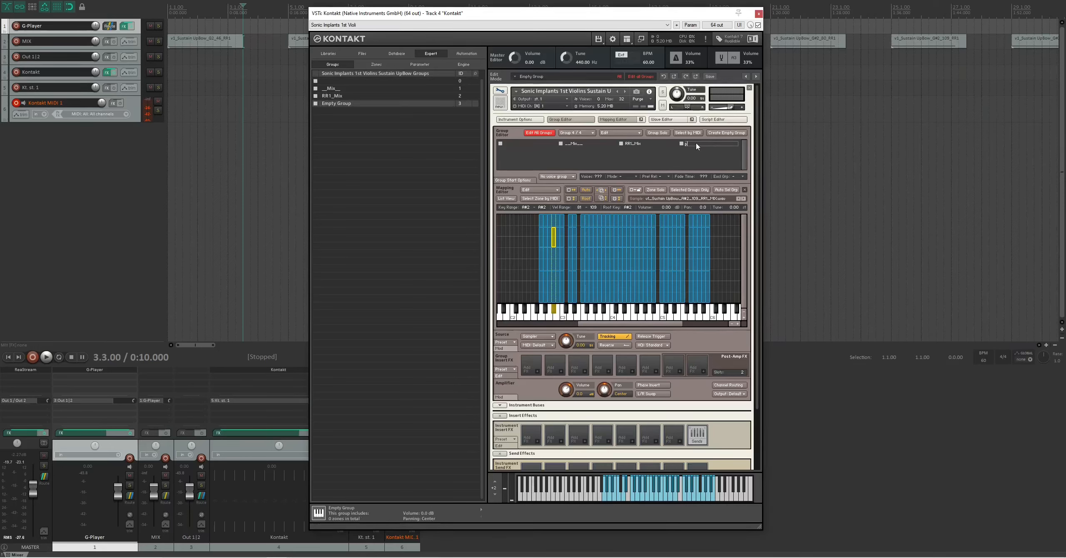
pyautogui.press('Return')
pyautogui.click(727, 132)
pyautogui.doubleClick(522, 151)
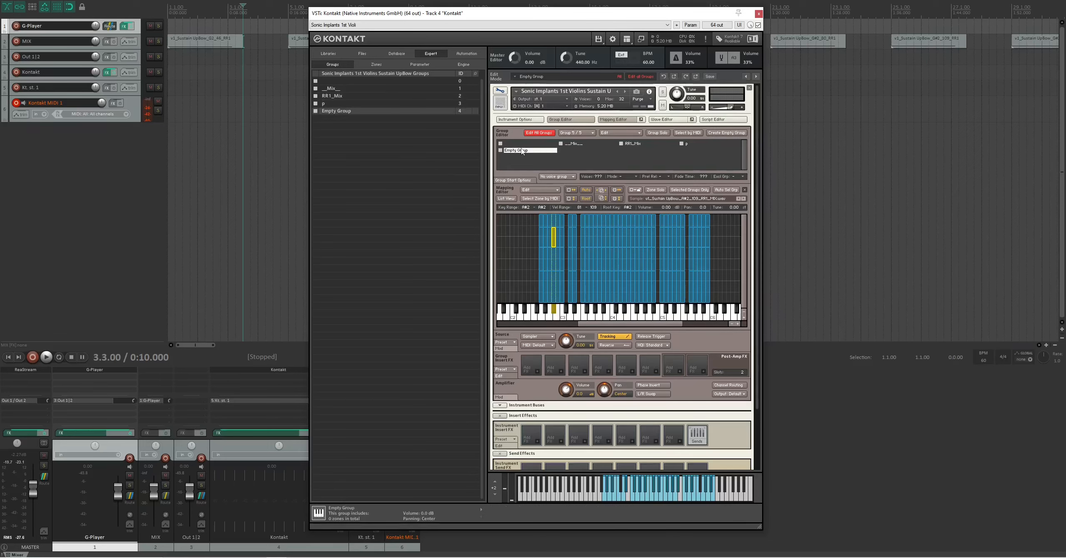
pyautogui.press('Return')
# - Create two more empty groups and name them mf and f
pyautogui.click(727, 133)
pyautogui.doubleClick(582, 151)
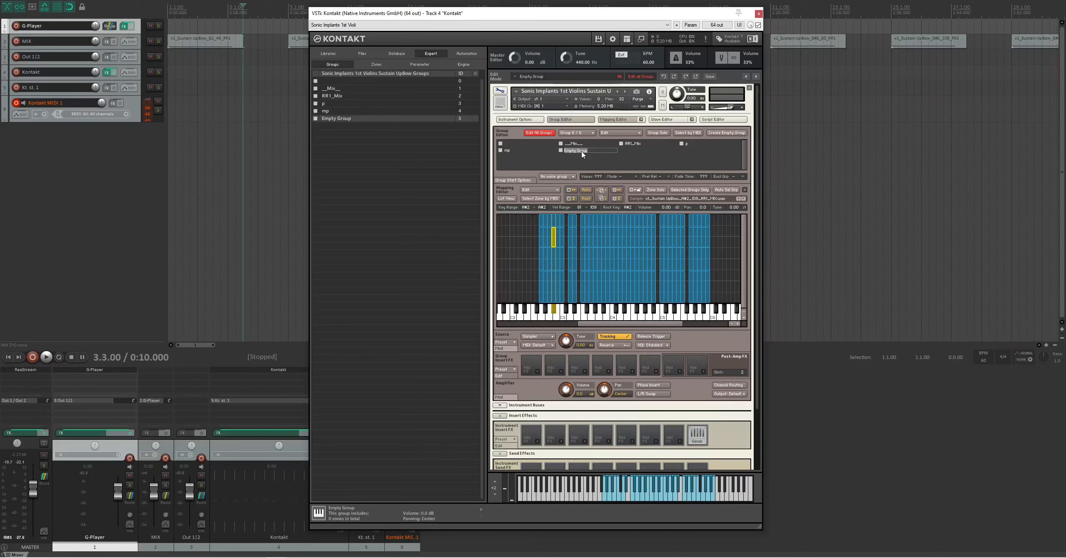
pyautogui.write('mf')
pyautogui.press('Return')
pyautogui.click(727, 132)
pyautogui.doubleClick(637, 151)
pyautogui.write('f')
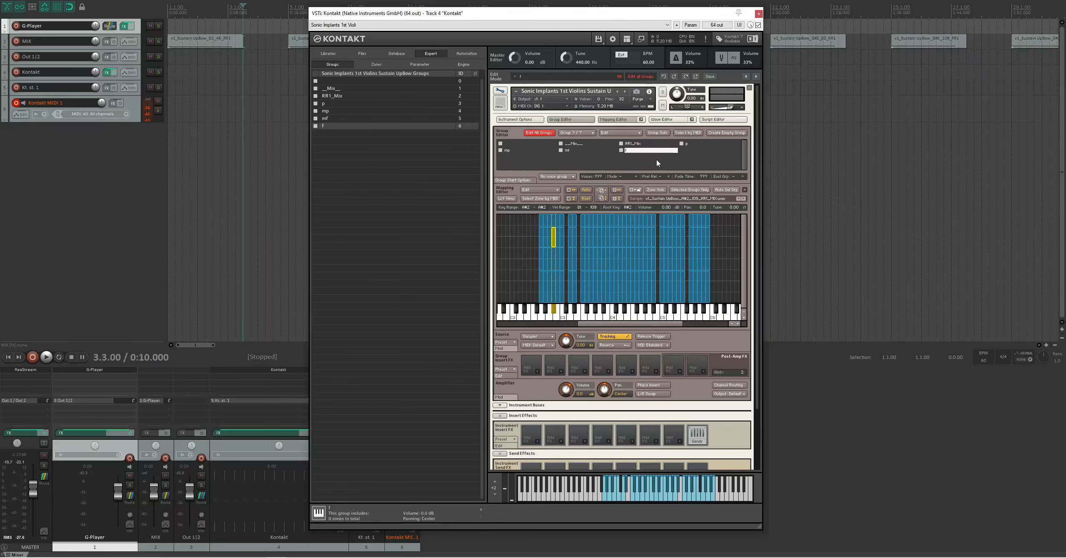
# - Copy the lowest velocity layer's zones from RR1_Mix into the p group, showing only selected groups in the mapping
pyautogui.click(634, 144)
pyautogui.moveTo(703, 282); pyautogui.dragTo(553, 286)
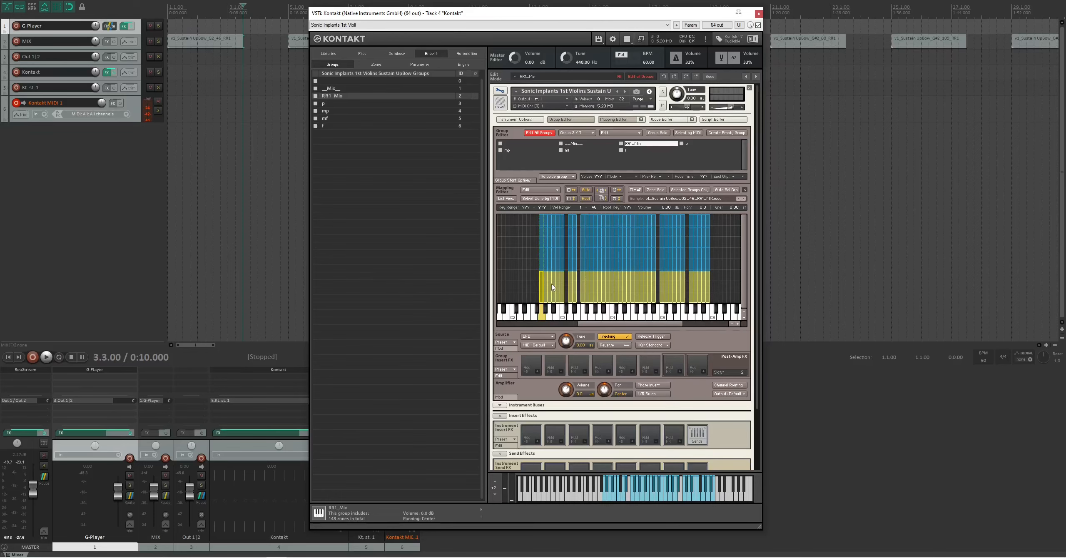
pyautogui.rightClick(553, 286)
pyautogui.click(587, 297)
pyautogui.click(691, 144)
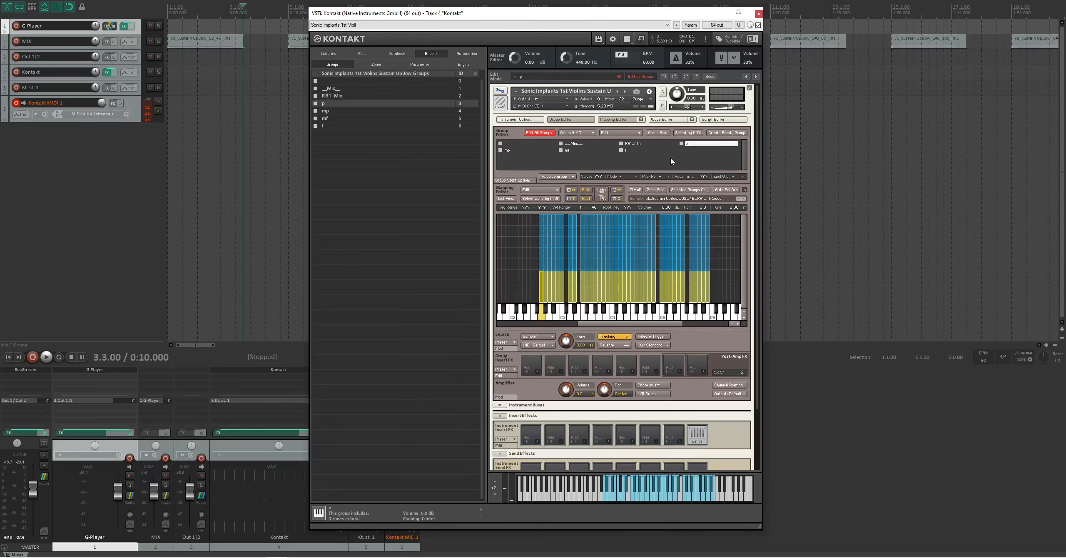
pyautogui.click(689, 190)
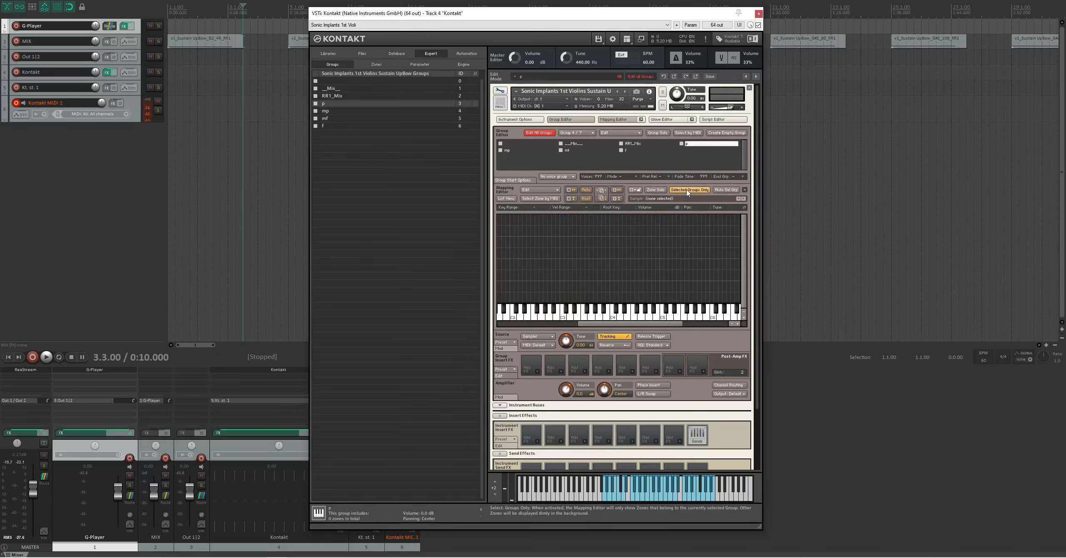
pyautogui.rightClick(601, 252)
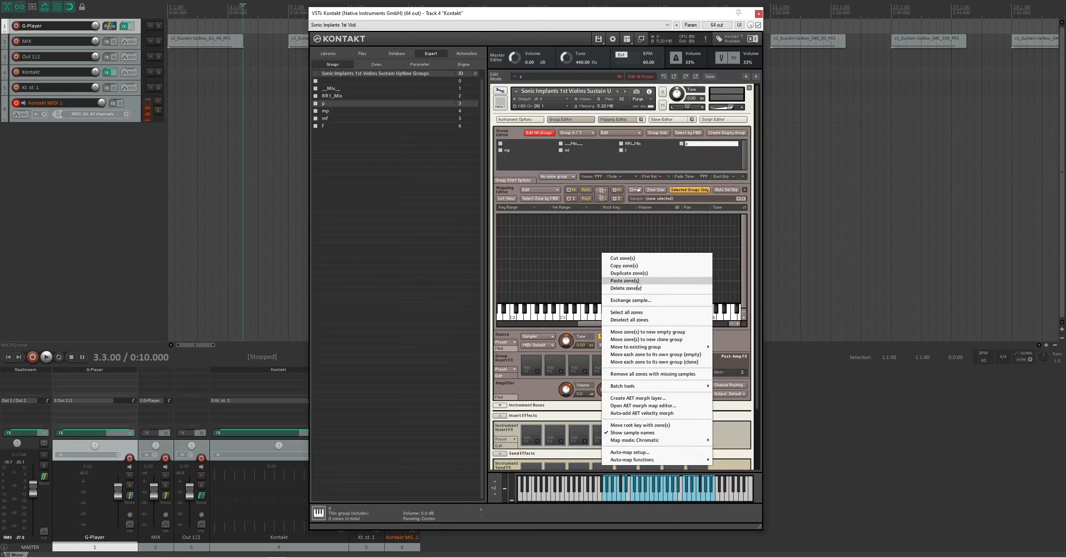
pyautogui.click(640, 282)
# - Copy the RR1_Mix zones of the 47–80 velocity layer into the mp group
pyautogui.click(635, 144)
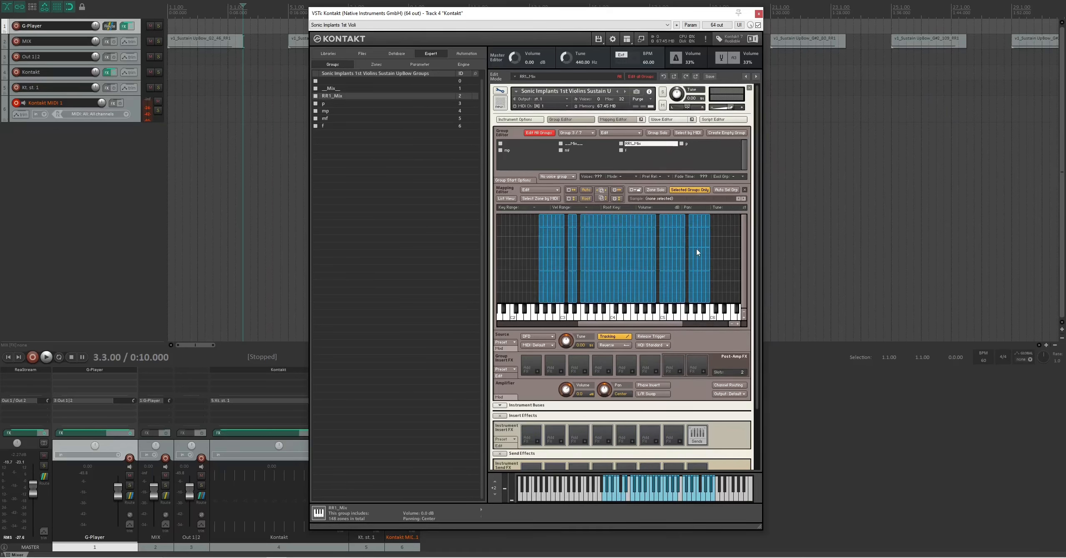
pyautogui.moveTo(710, 249); pyautogui.dragTo(518, 262)
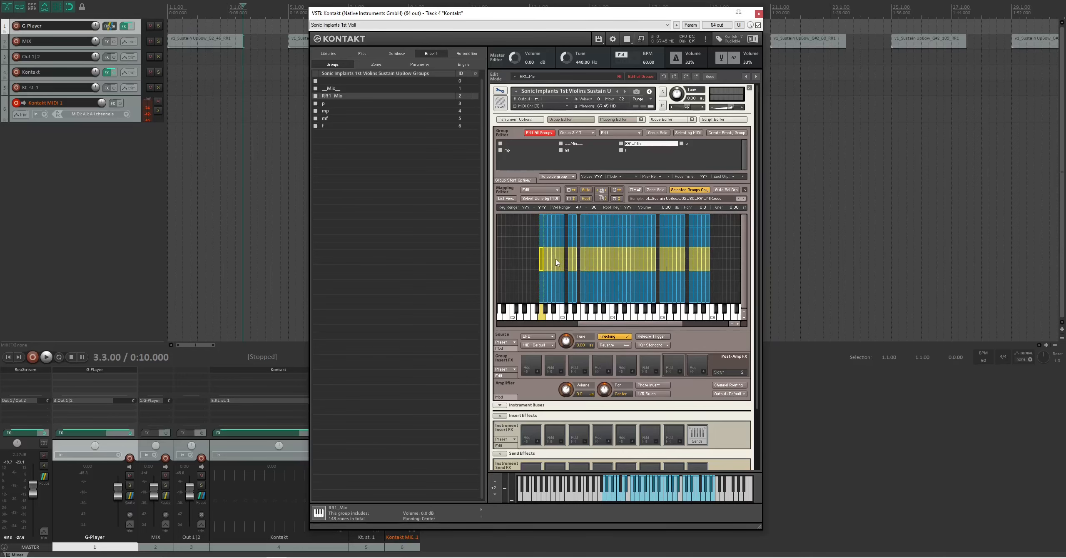
pyautogui.rightClick(556, 259)
pyautogui.click(578, 272)
pyautogui.click(507, 151)
pyautogui.rightClick(588, 243)
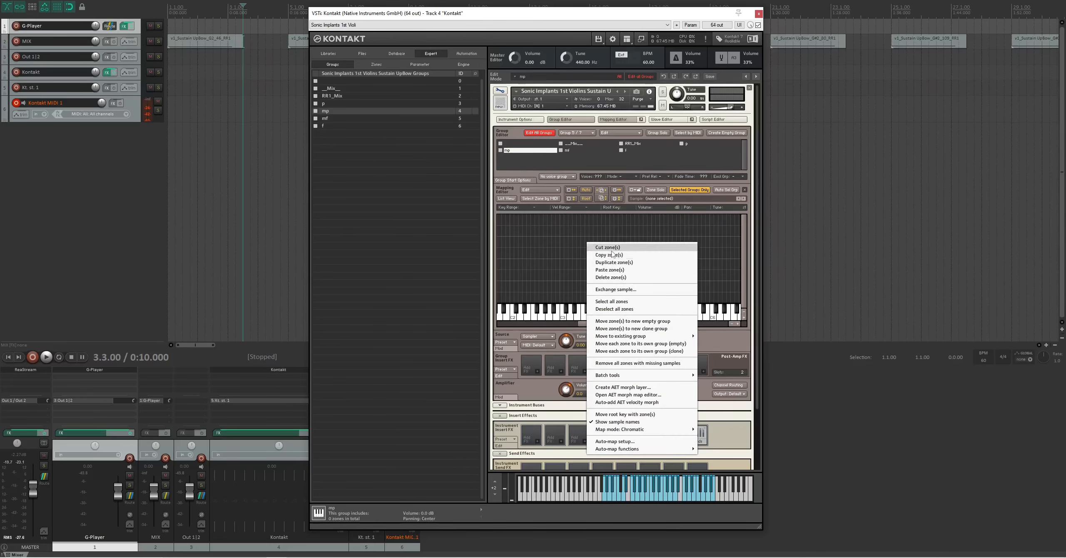
pyautogui.click(610, 269)
# - Copy the RR1_Mix zones of the second-highest velocity layer into the mf group
pyautogui.click(635, 145)
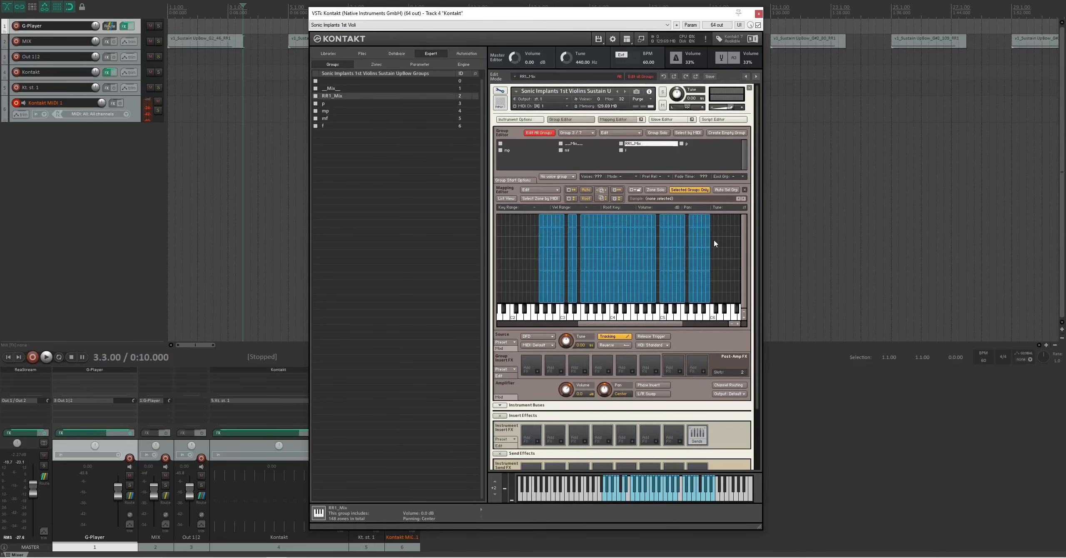
pyautogui.moveTo(714, 243); pyautogui.dragTo(541, 240)
pyautogui.rightClick(558, 241)
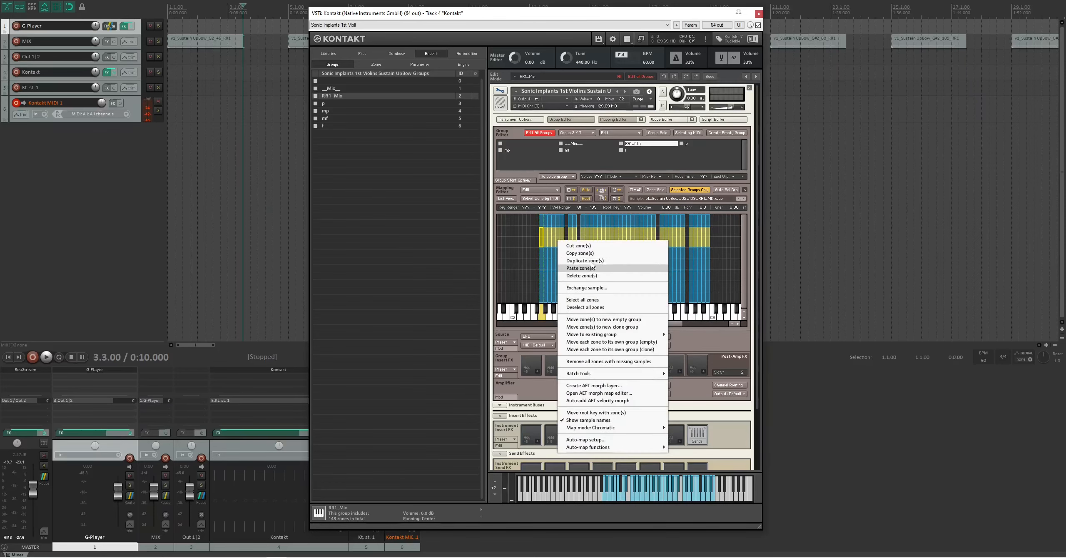
pyautogui.click(585, 254)
pyautogui.click(583, 151)
pyautogui.rightClick(588, 231)
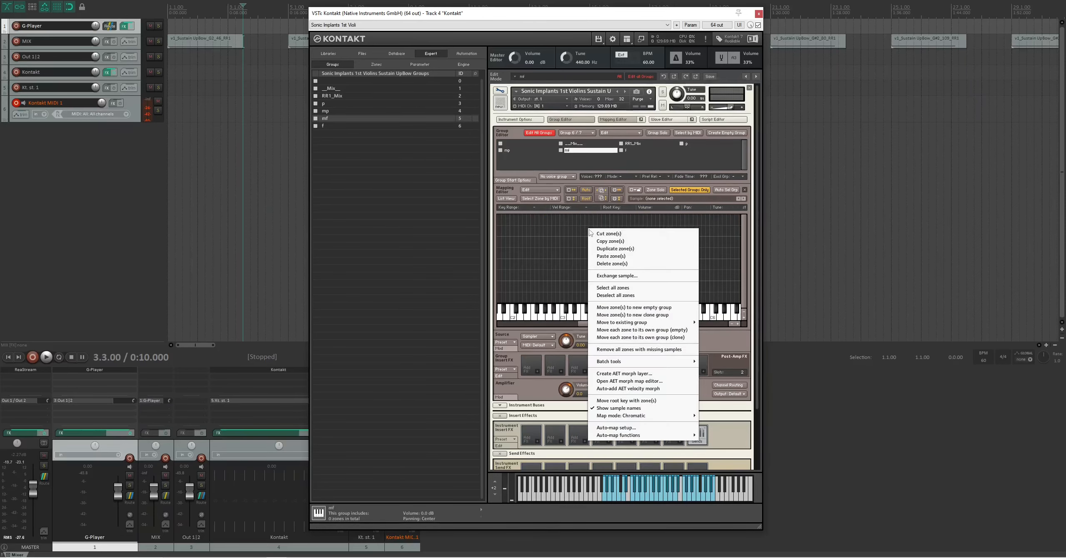
pyautogui.click(611, 256)
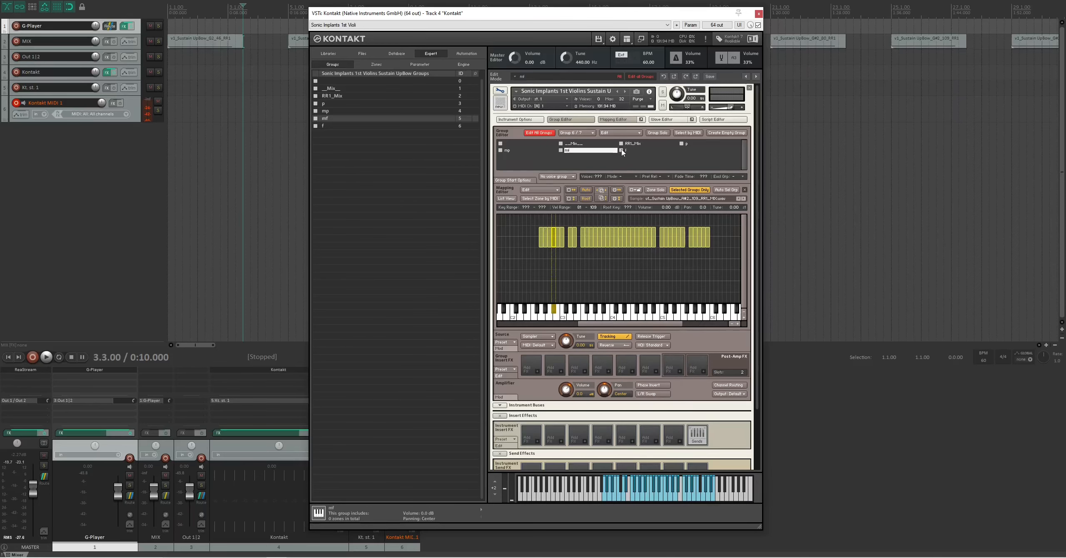
# - Copy the top velocity layer's zones from RR1_Mix, reaching up to velocity 127, into the f group
pyautogui.click(633, 143)
pyautogui.moveTo(720, 220); pyautogui.dragTo(553, 225)
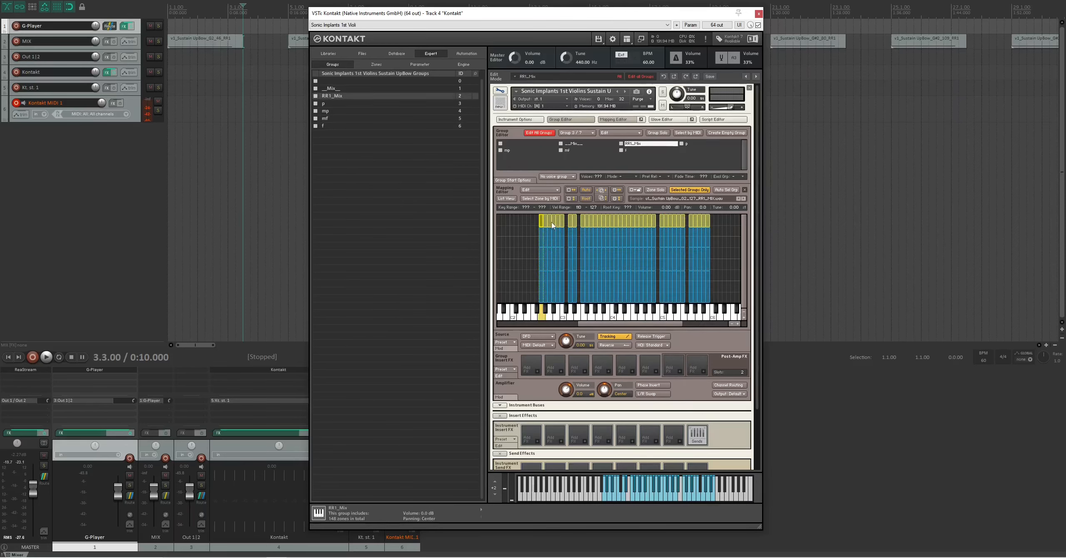
pyautogui.rightClick(551, 221)
pyautogui.click(591, 234)
pyautogui.click(626, 151)
pyautogui.rightClick(581, 239)
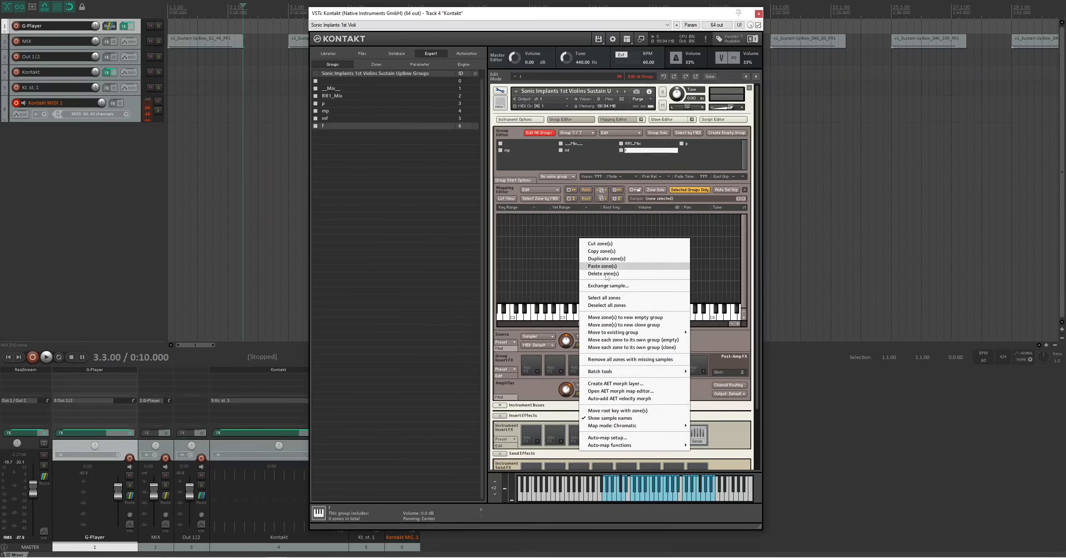
pyautogui.click(610, 267)
# - Delete the RR1_Mix group
pyautogui.click(637, 145)
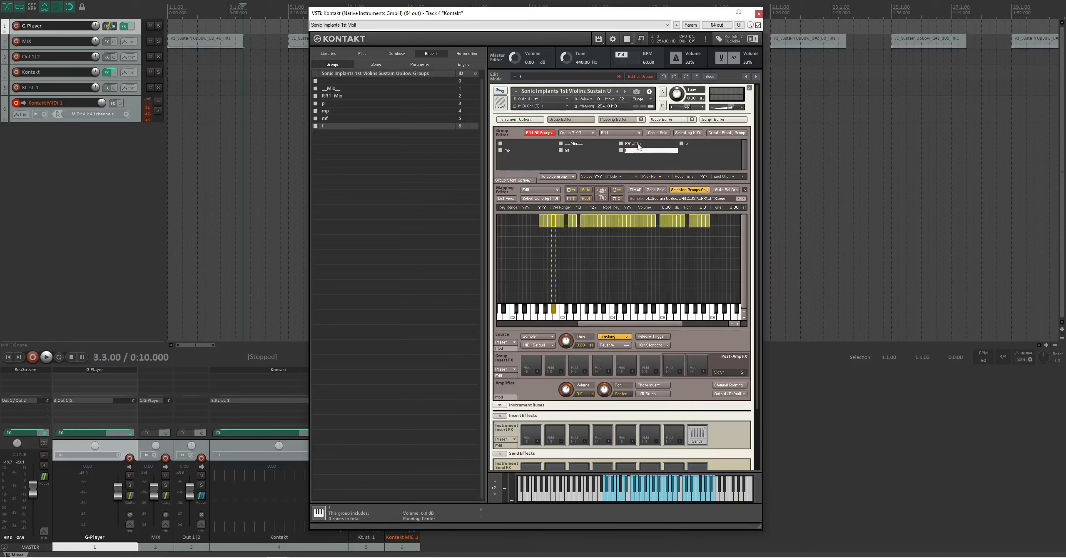
pyautogui.rightClick(638, 145)
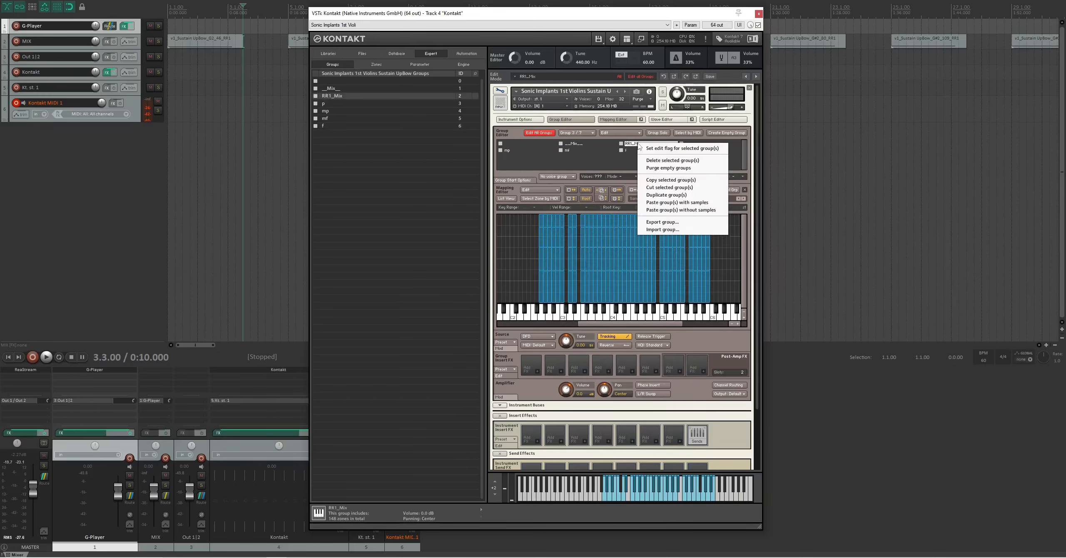
pyautogui.click(672, 160)
pyautogui.click(564, 291)
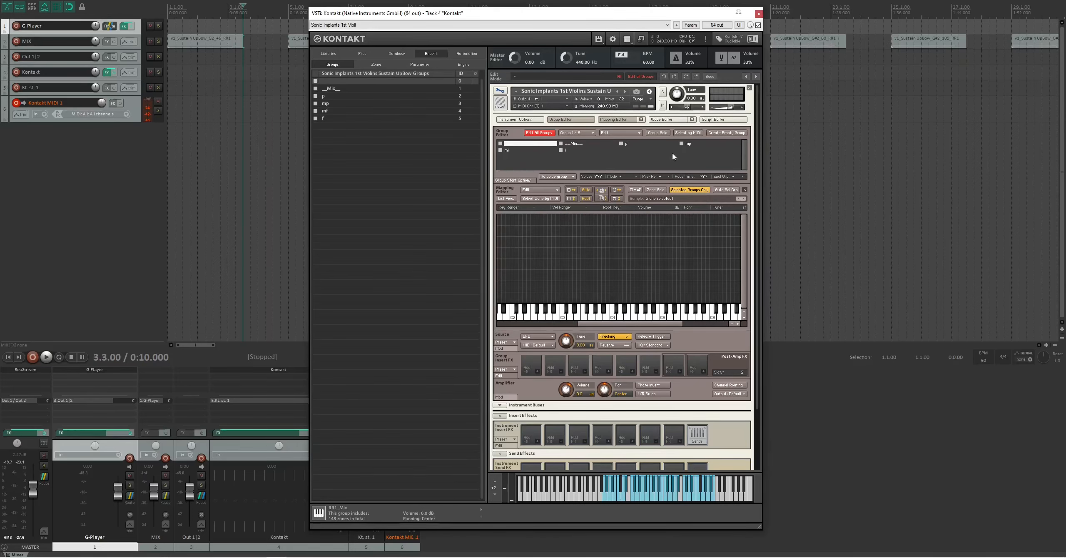
# - Check the p, mp, mf and f zones group by group, then display all groups' zones and select these four groups together
pyautogui.click(626, 145)
pyautogui.click(688, 143)
pyautogui.click(512, 150)
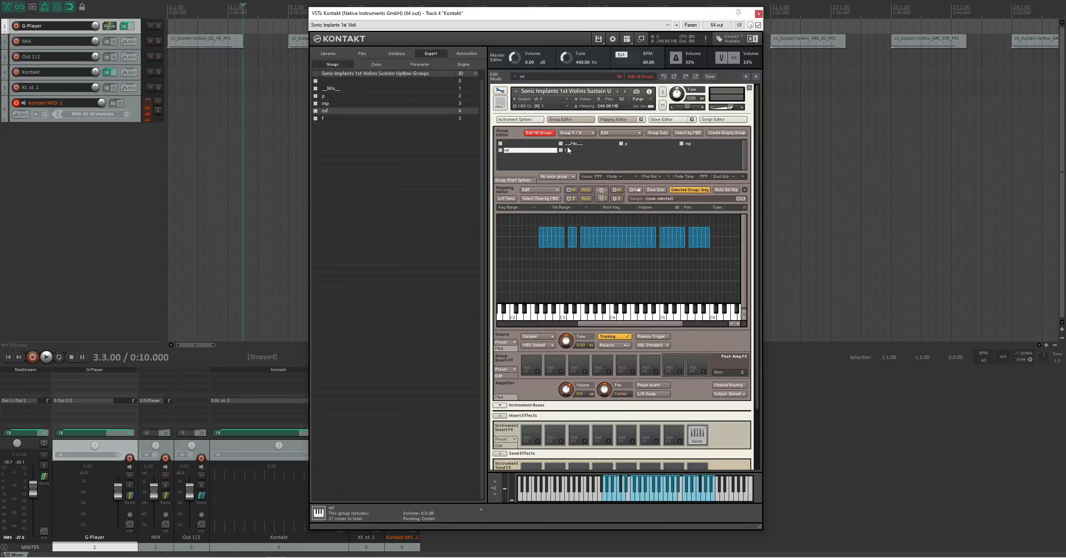
pyautogui.click(569, 150)
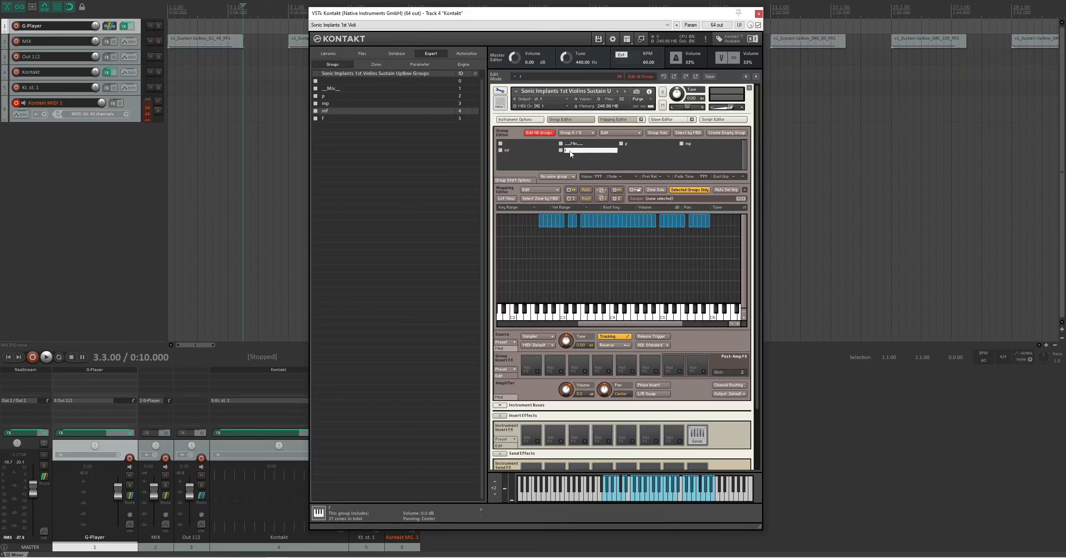
pyautogui.click(689, 190)
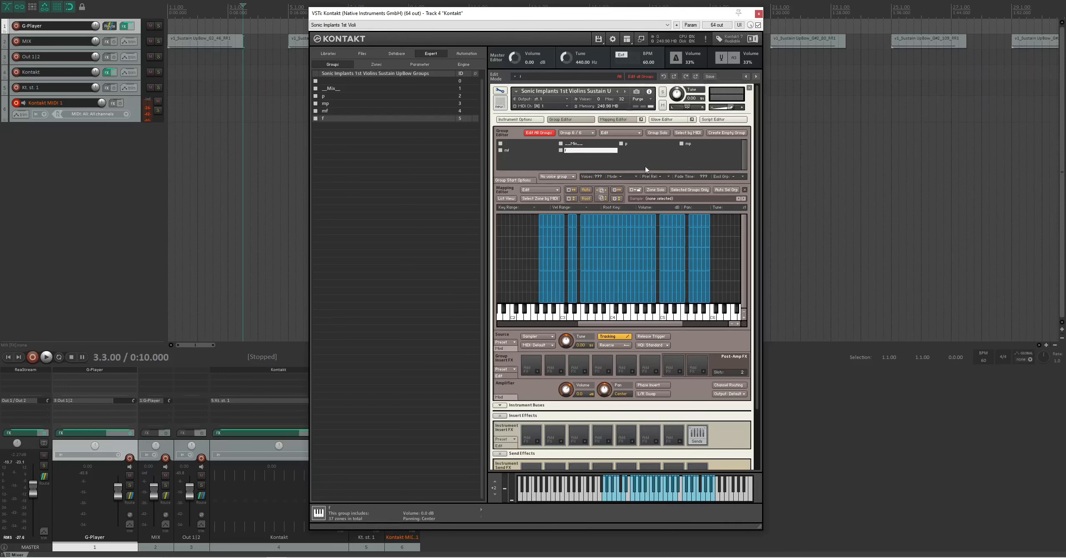
pyautogui.click(628, 144)
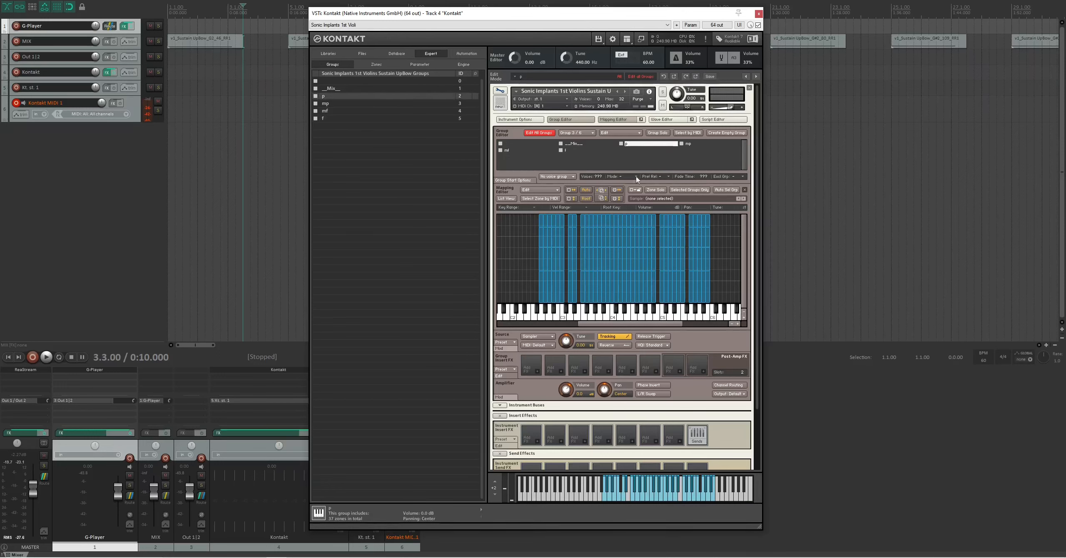
pyautogui.keyDown('shift'); pyautogui.click(568, 151); pyautogui.keyUp('shift')
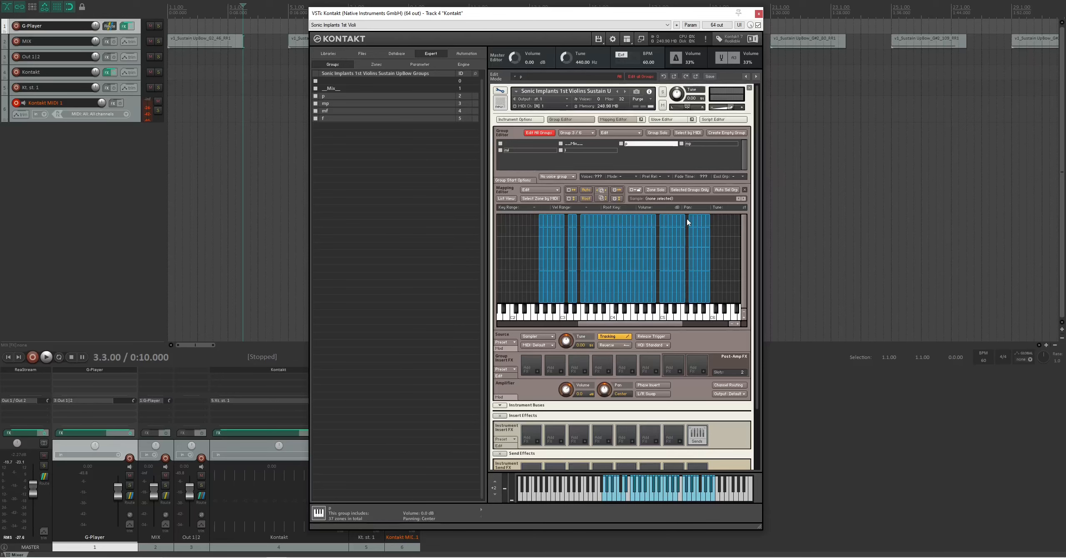
# - Fill the key gaps by extending the G5, C5, F3 and D3 zones down one semitone in all velocity layers
pyautogui.click(691, 233)
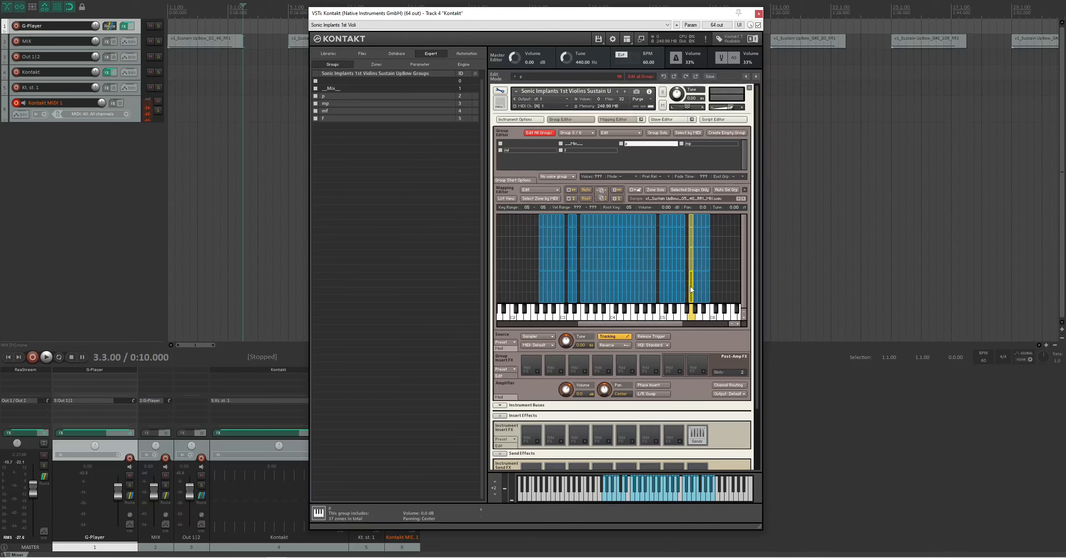
pyautogui.moveTo(689, 286); pyautogui.dragTo(686, 286)
pyautogui.click(661, 242)
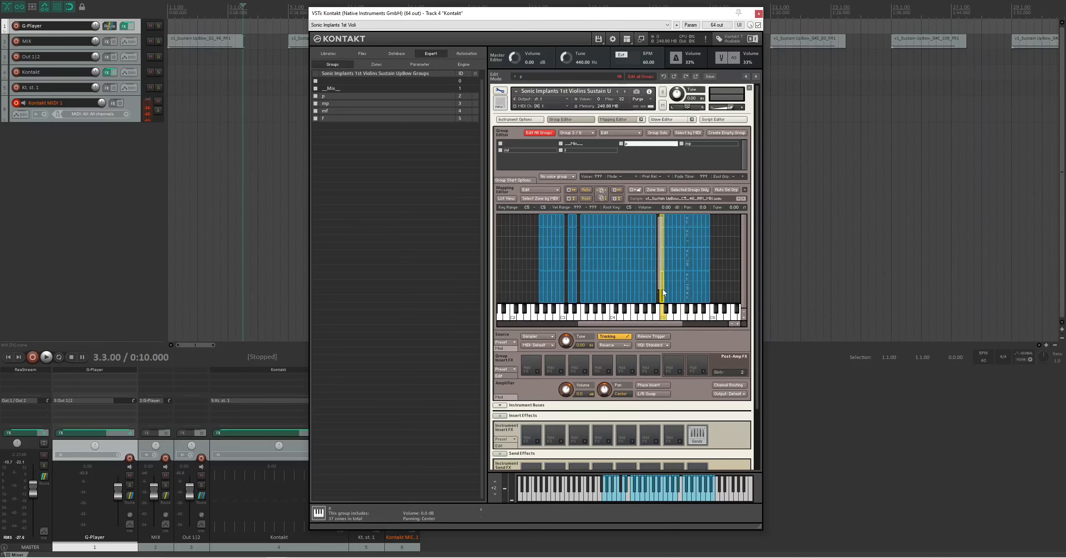
pyautogui.moveTo(655, 288); pyautogui.dragTo(652, 289)
pyautogui.click(582, 288)
pyautogui.moveTo(582, 289); pyautogui.dragTo(578, 289)
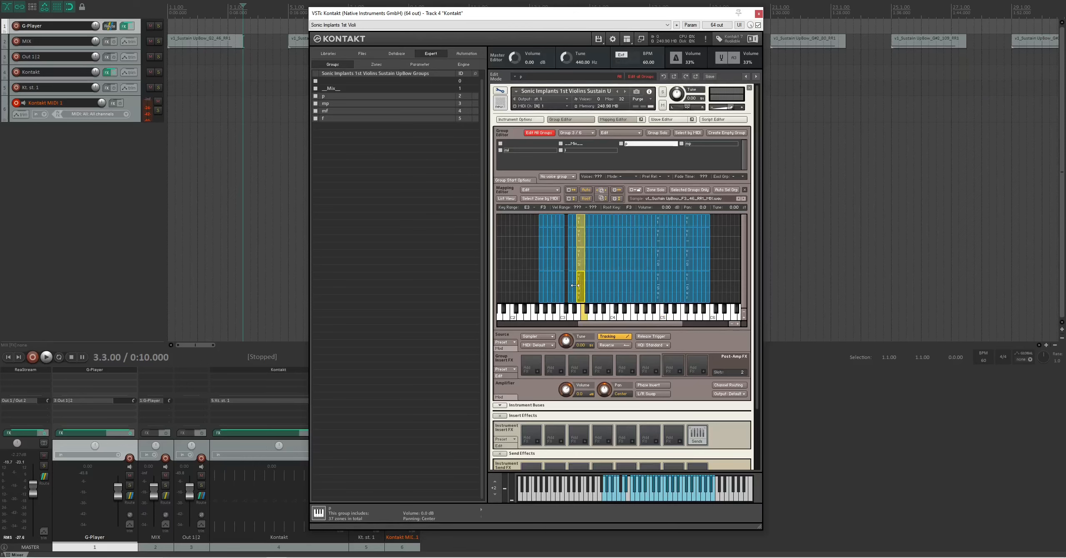
pyautogui.click(571, 288)
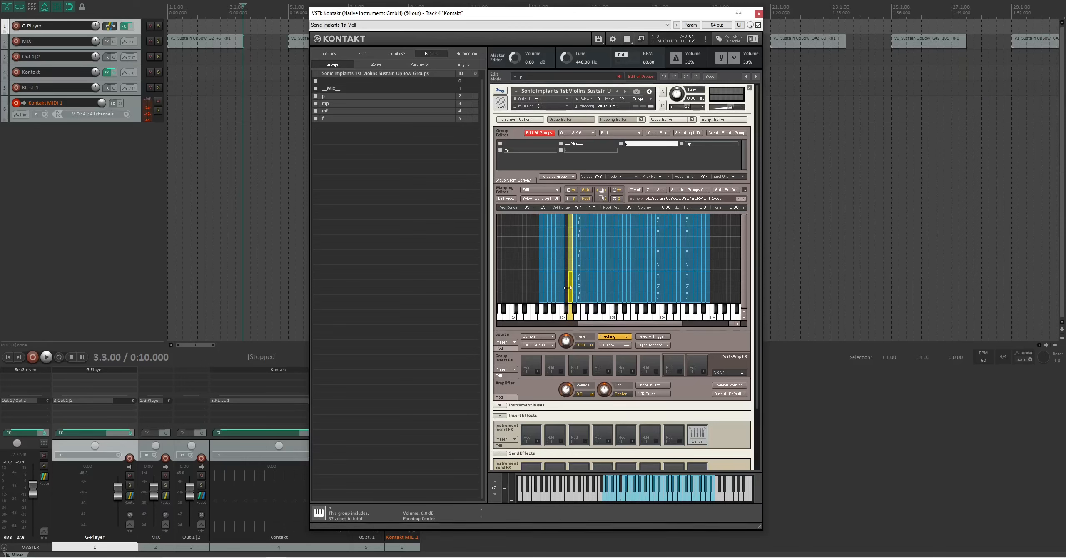
pyautogui.moveTo(568, 288); pyautogui.dragTo(563, 288)
# - Limit the mapping to selected groups and stretch all zones of the p group to the velocity range 1–127
pyautogui.click(633, 145)
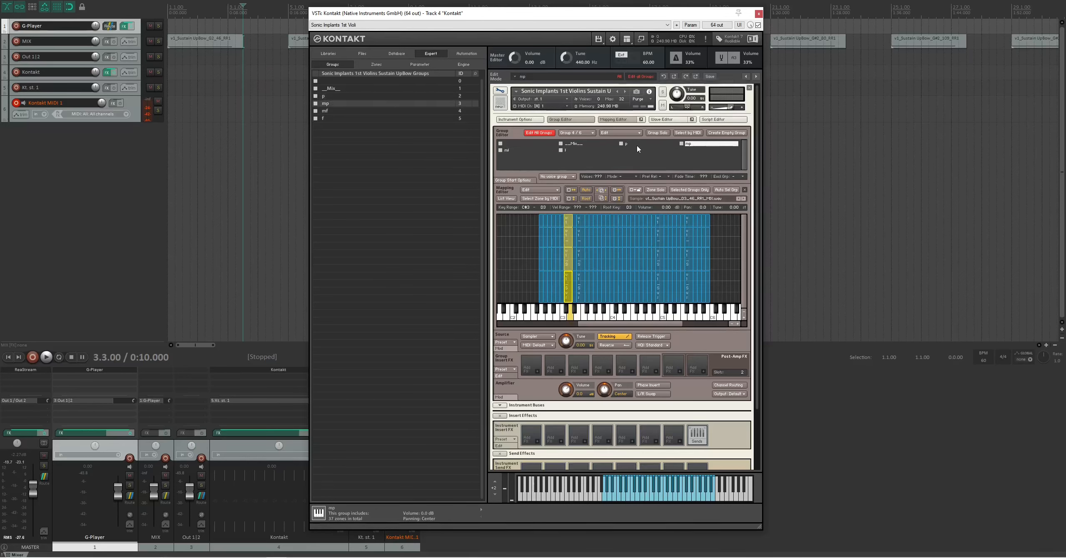
pyautogui.click(689, 190)
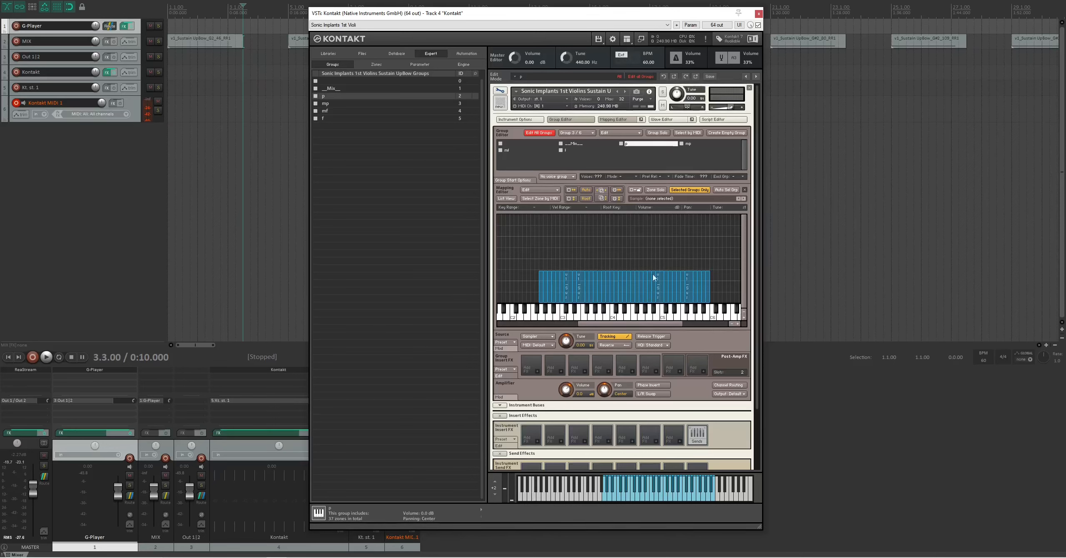
pyautogui.moveTo(715, 260); pyautogui.dragTo(518, 290)
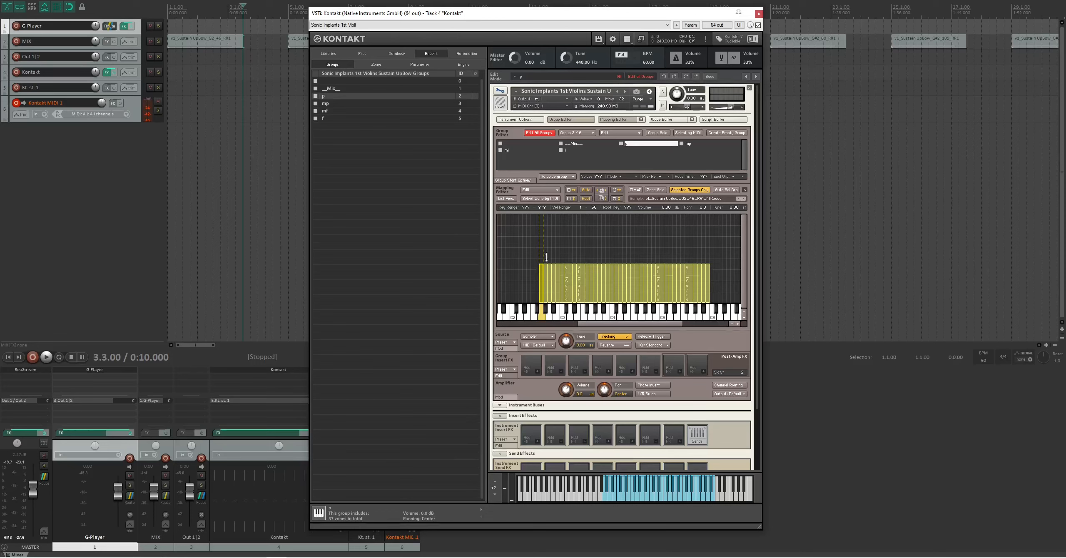
pyautogui.moveTo(542, 272); pyautogui.dragTo(542, 212)
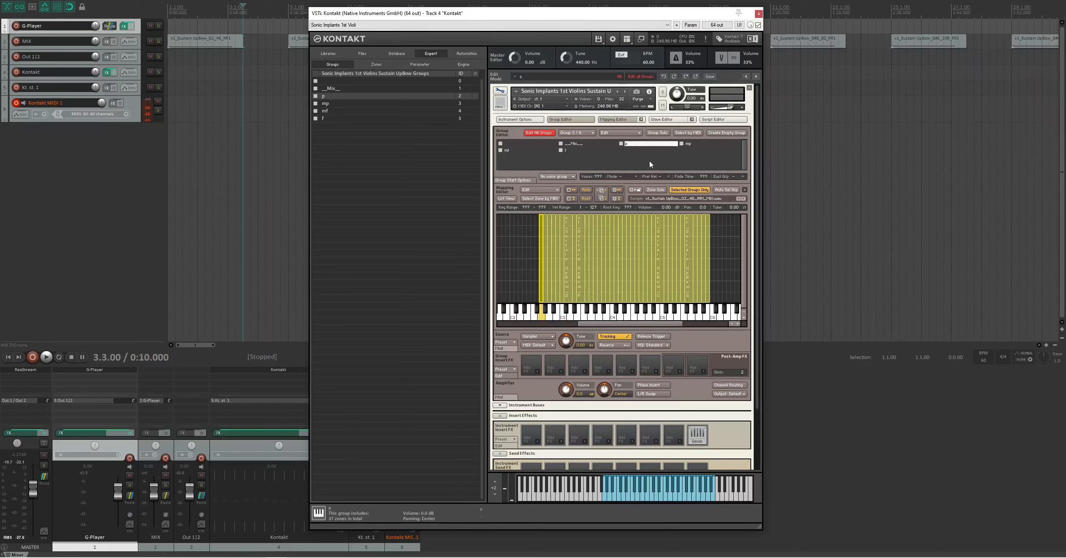
# - Stretch all zones of the mp group and those of the mf group to the full velocity range 1–127
pyautogui.click(688, 144)
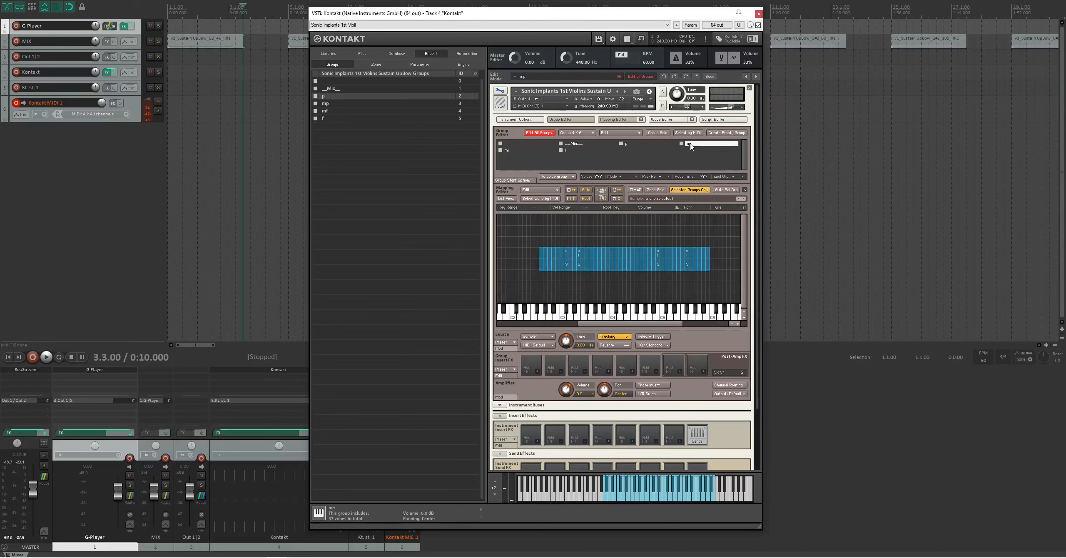
pyautogui.moveTo(724, 231); pyautogui.dragTo(554, 214)
pyautogui.moveTo(542, 268); pyautogui.dragTo(537, 337)
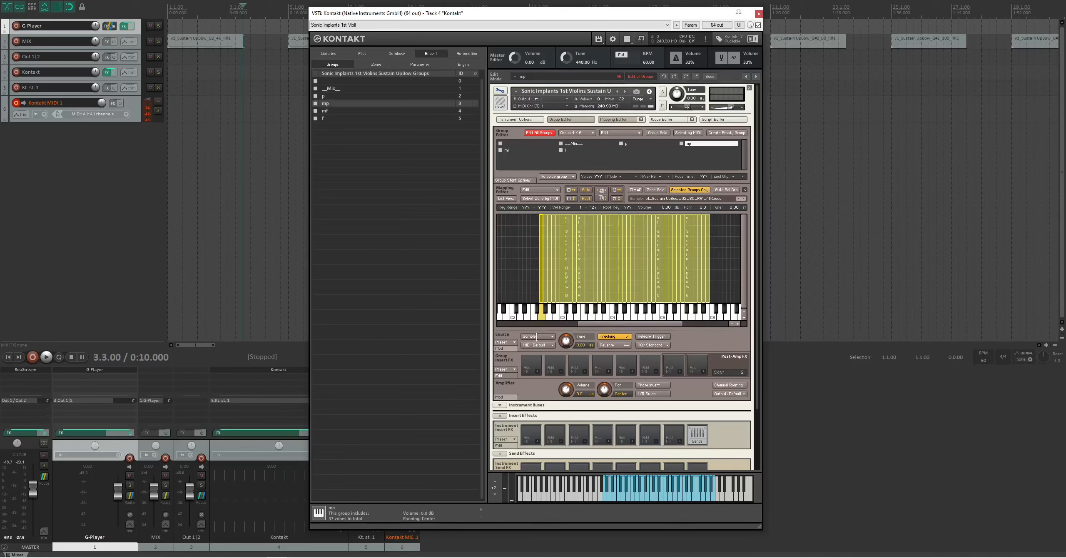
pyautogui.click(507, 150)
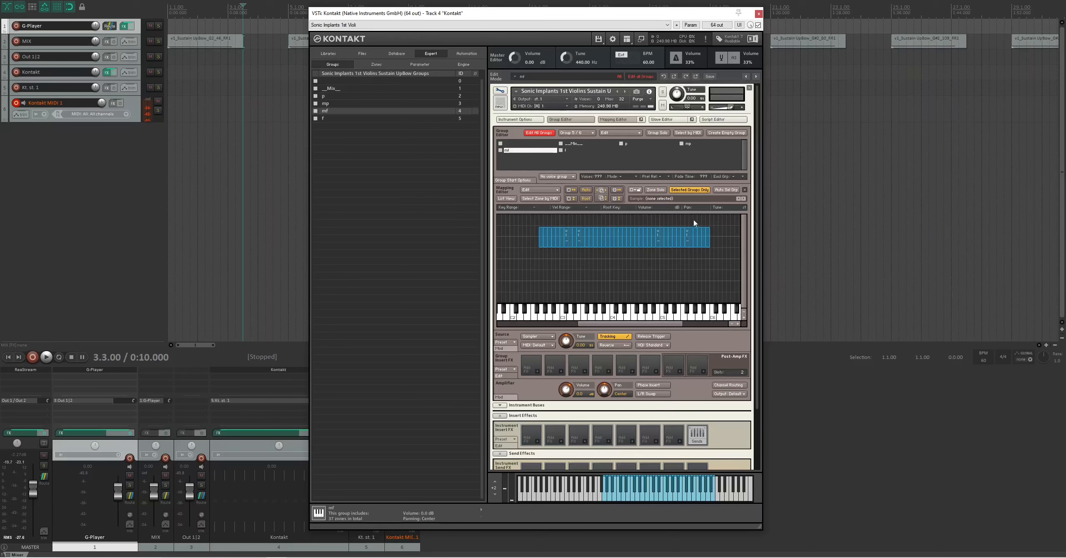
pyautogui.moveTo(714, 218); pyautogui.dragTo(542, 199)
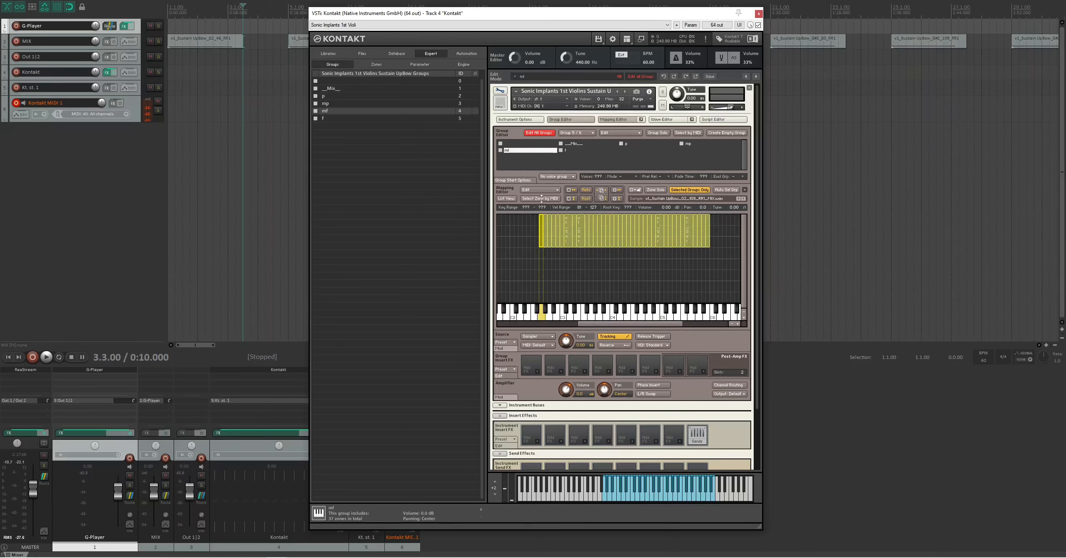
pyautogui.moveTo(541, 248); pyautogui.dragTo(541, 311)
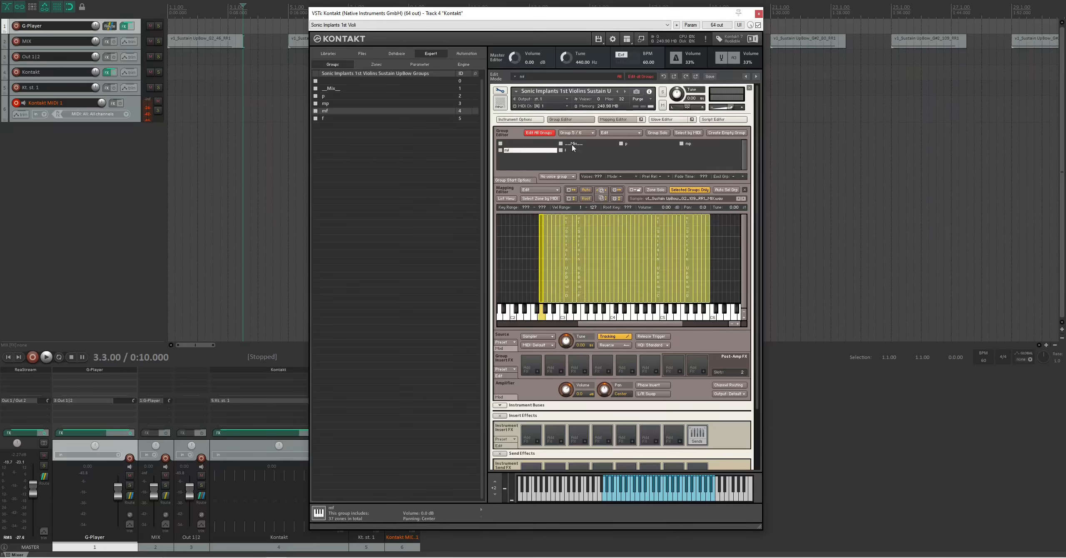
# - Extend all zones of the f group down to the lowest velocity so they cover the full range
pyautogui.click(566, 151)
pyautogui.moveTo(715, 225); pyautogui.dragTo(539, 234)
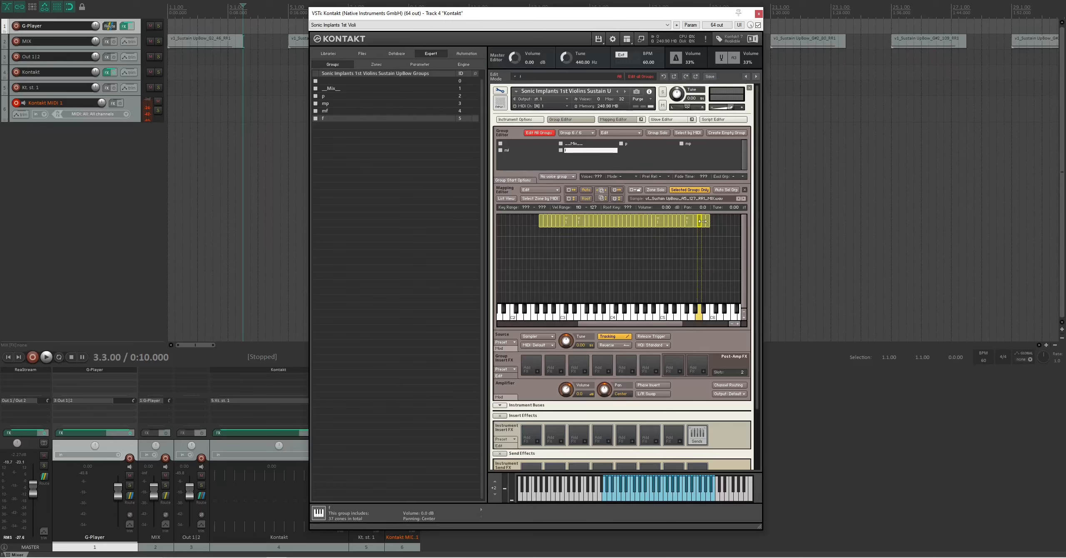
pyautogui.click(720, 237)
pyautogui.moveTo(720, 230); pyautogui.dragTo(540, 224)
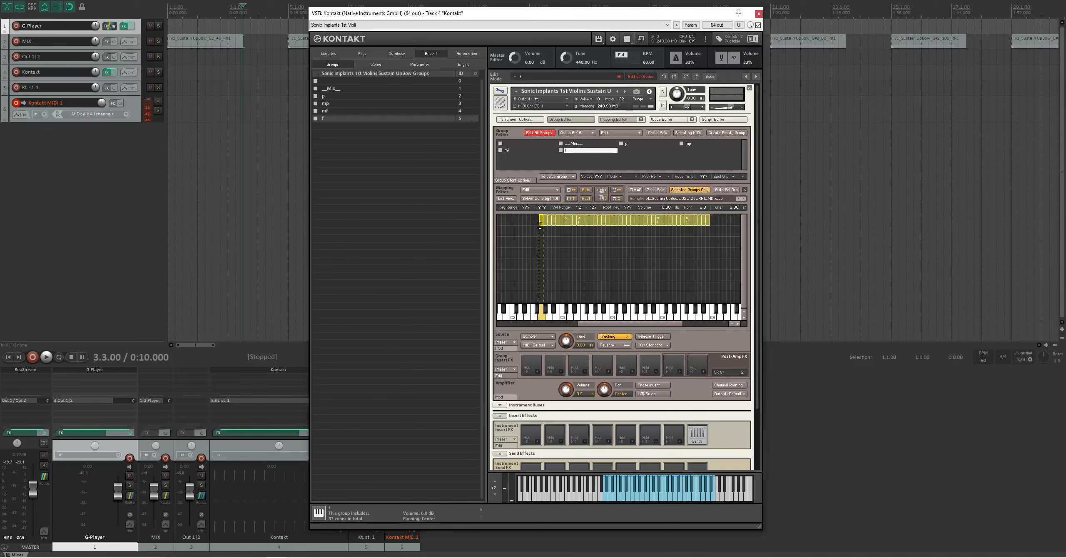
pyautogui.moveTo(541, 225); pyautogui.dragTo(540, 303)
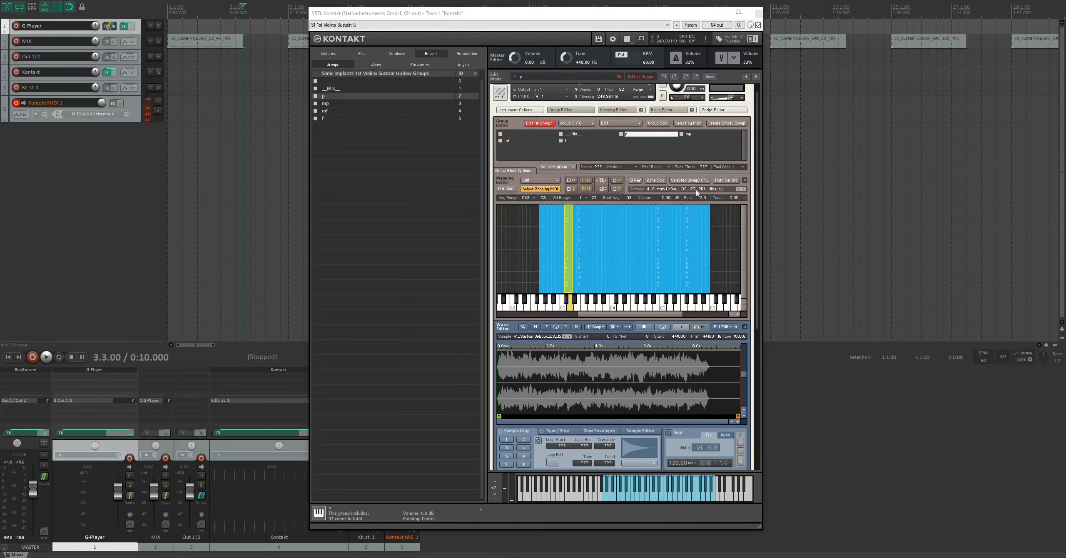
# - Keep the f group included in the group edit selection and add an AHDSR envelope modulating the amplifier volume
pyautogui.click(562, 141)
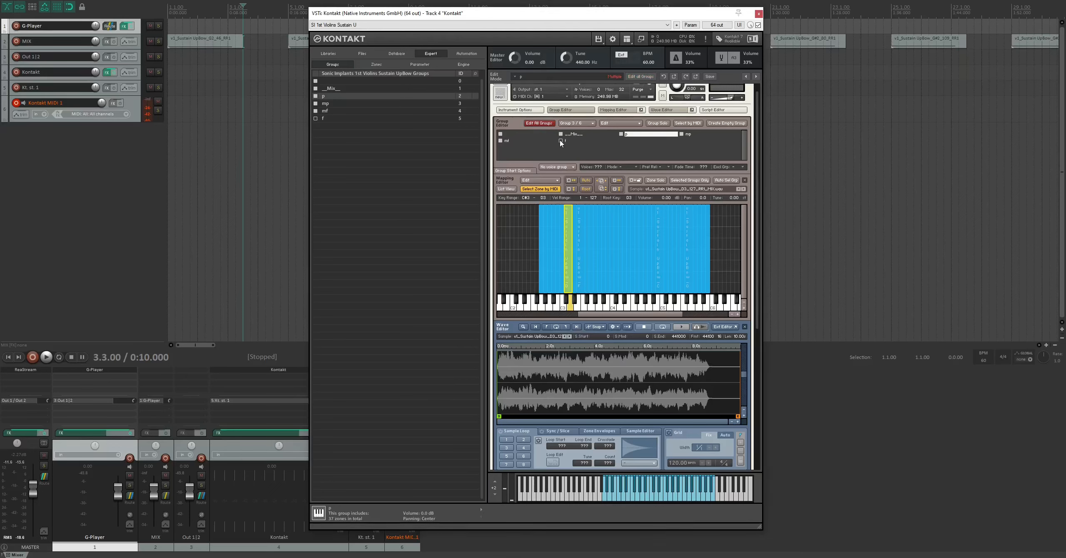
pyautogui.click(568, 139)
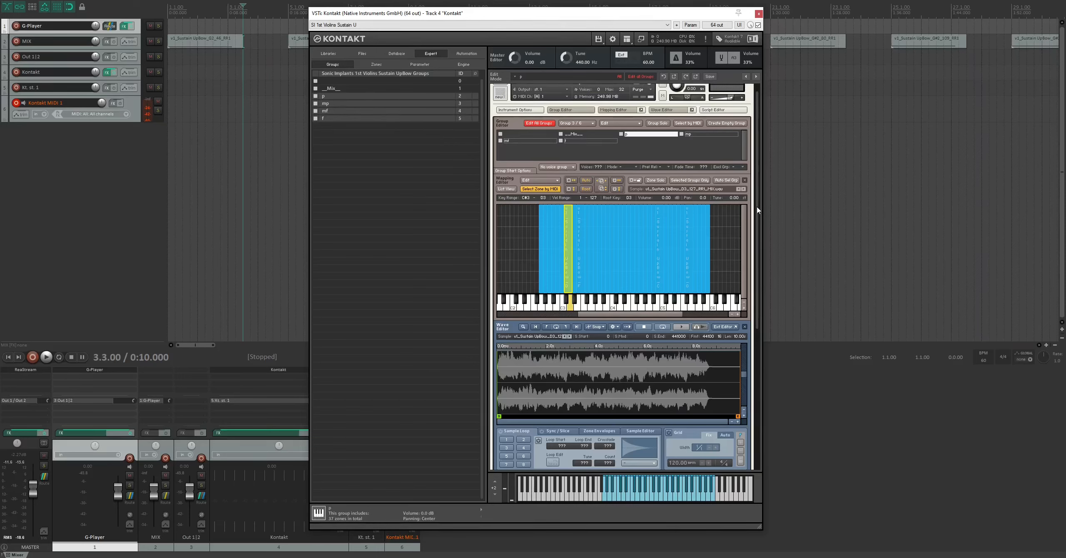
pyautogui.moveTo(757, 211); pyautogui.dragTo(759, 242)
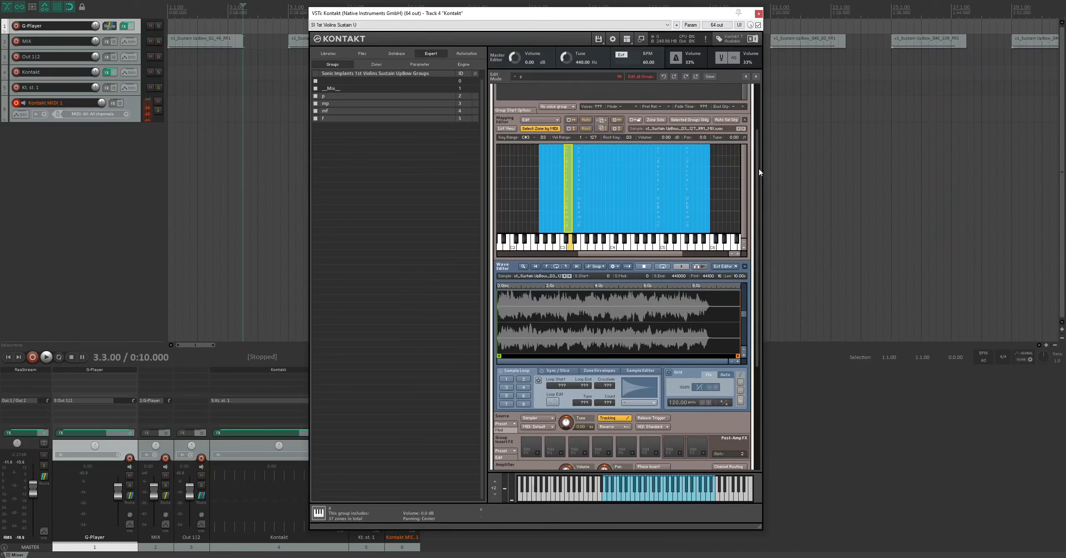
pyautogui.moveTo(758, 170); pyautogui.dragTo(755, 98)
pyautogui.moveTo(758, 158); pyautogui.dragTo(751, 295)
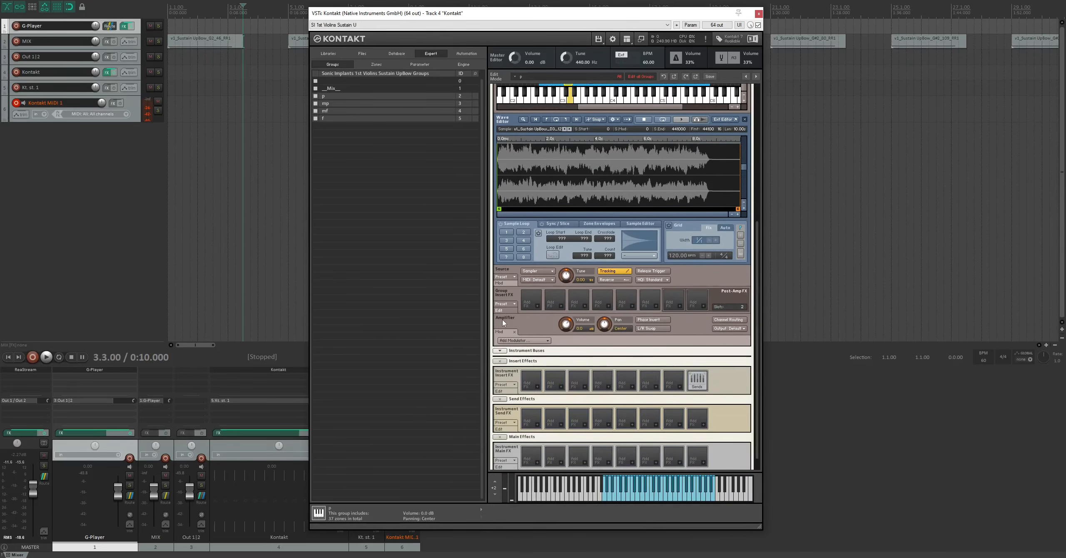
pyautogui.rightClick(565, 325)
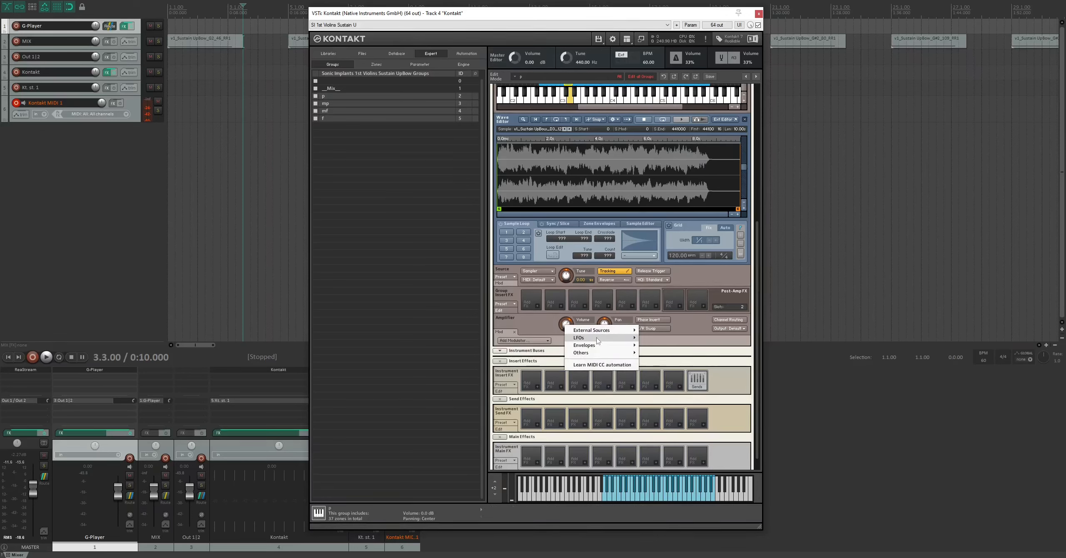
pyautogui.click(662, 346)
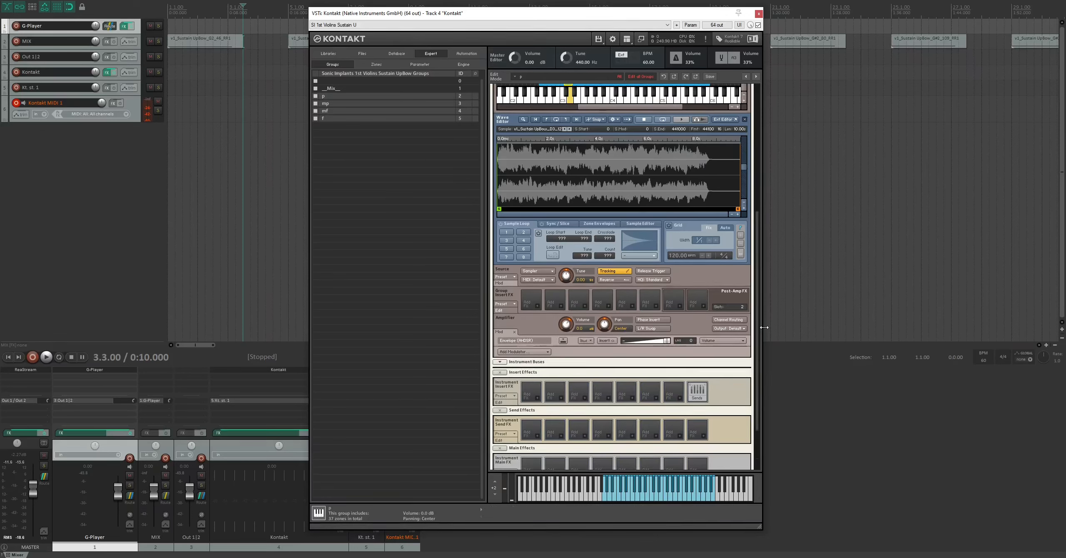
# - Set the volume envelope's release to 800 ms, its sustain to 0.0 dB and its decay to 0 ms
pyautogui.moveTo(758, 327); pyautogui.dragTo(753, 395)
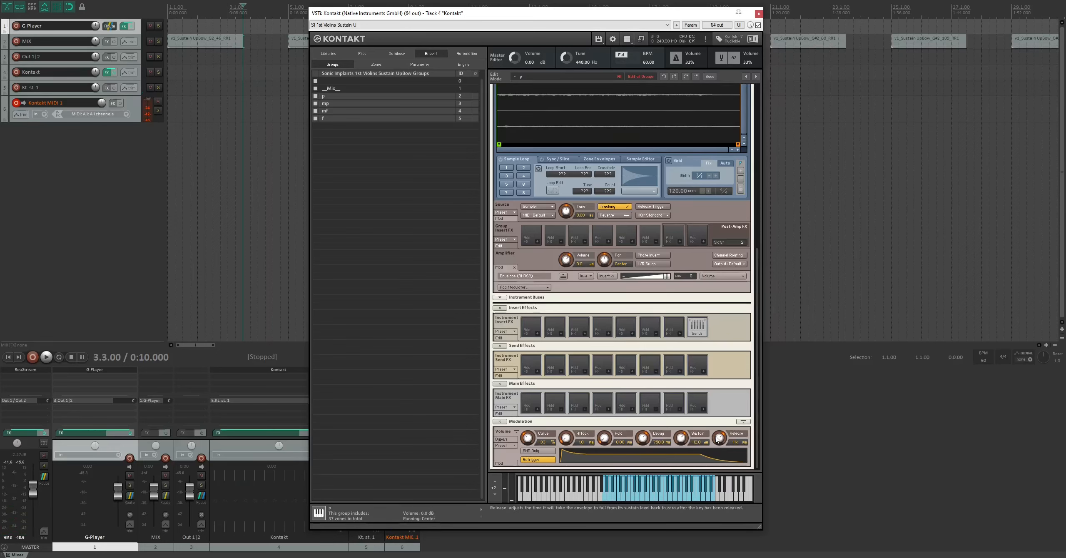
pyautogui.doubleClick(735, 442)
pyautogui.write('800')
pyautogui.press('Return')
pyautogui.moveTo(680, 443); pyautogui.dragTo(642, 478)
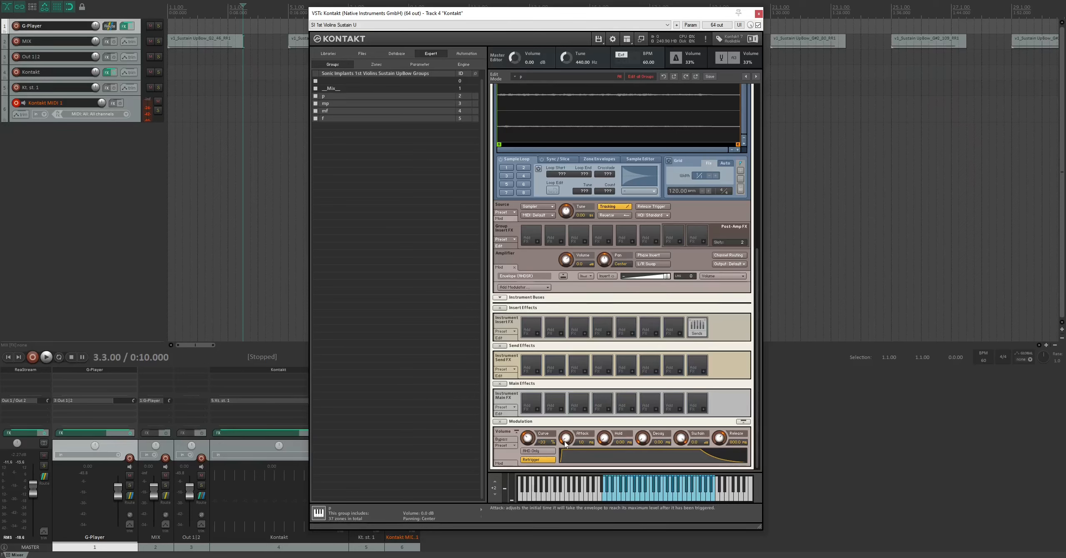
# - Set the volume envelope's attack to 0 ms
pyautogui.moveTo(565, 442); pyautogui.dragTo(565, 441)
pyautogui.doubleClick(582, 444)
pyautogui.write('0')
pyautogui.press('Return')
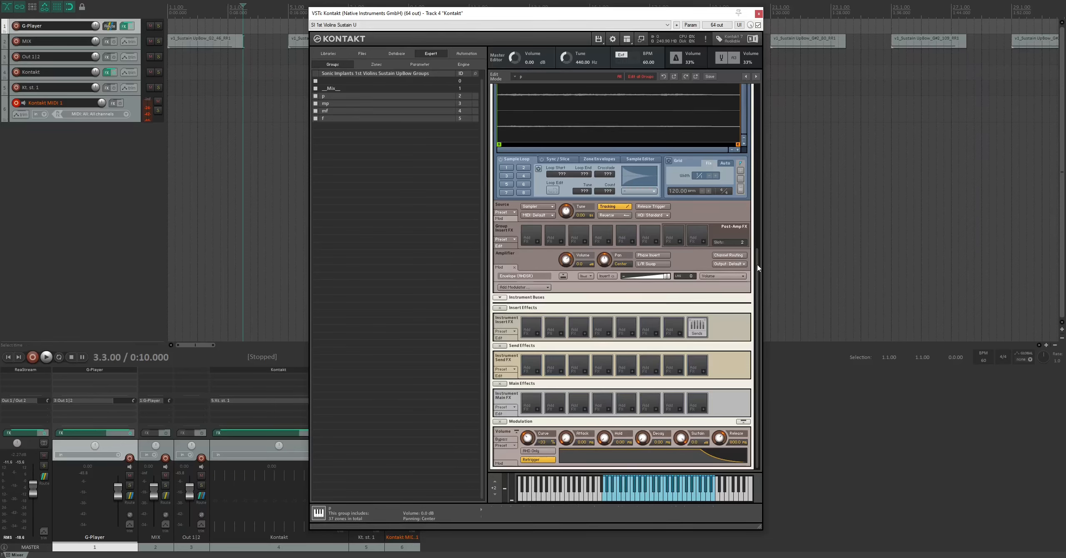
# - Inspect the beginning of the F3 zone's waveform at a closer zoom in the wave editor
pyautogui.moveTo(758, 266); pyautogui.dragTo(745, 130)
pyautogui.click(526, 186)
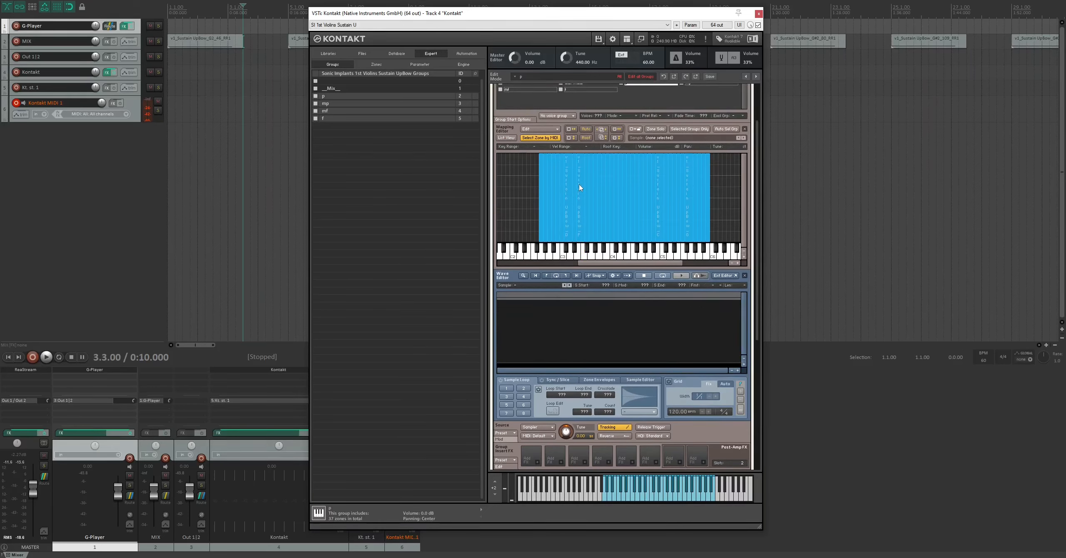
pyautogui.click(581, 188)
pyautogui.click(744, 365)
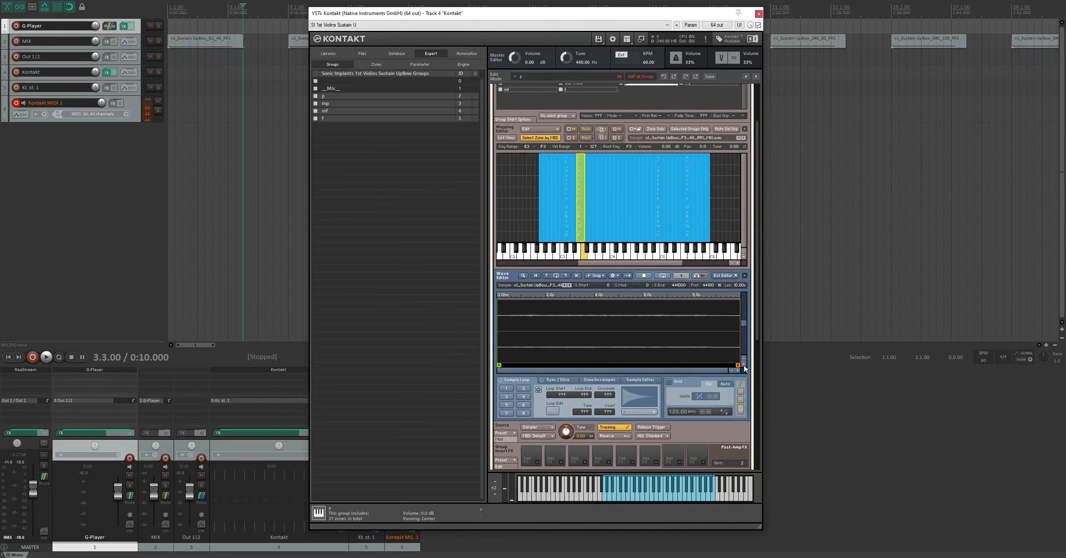
pyautogui.click(738, 371)
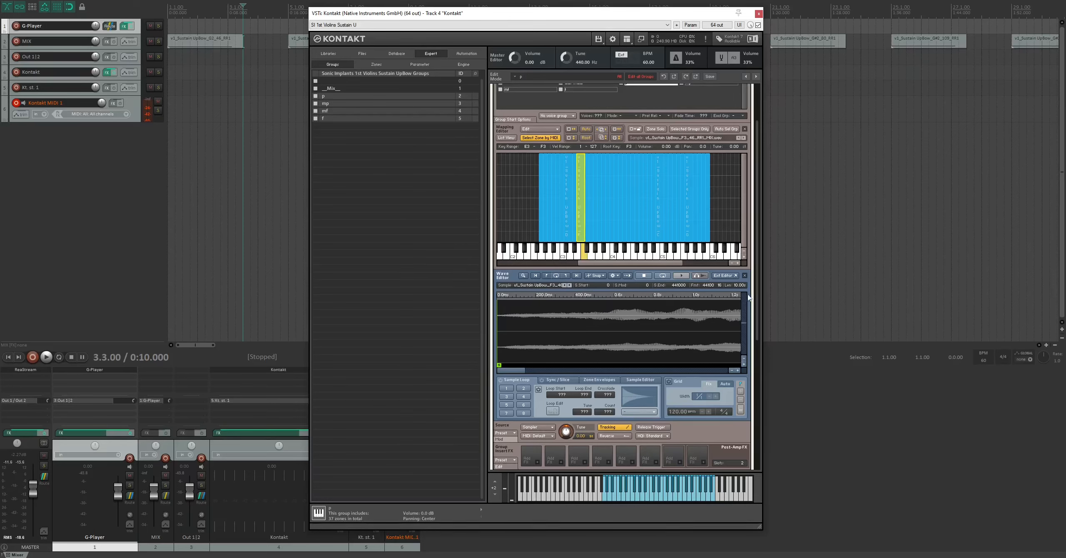
# - Set the volume envelope's attack to 1 ms
pyautogui.scroll(-5, 563, 449)
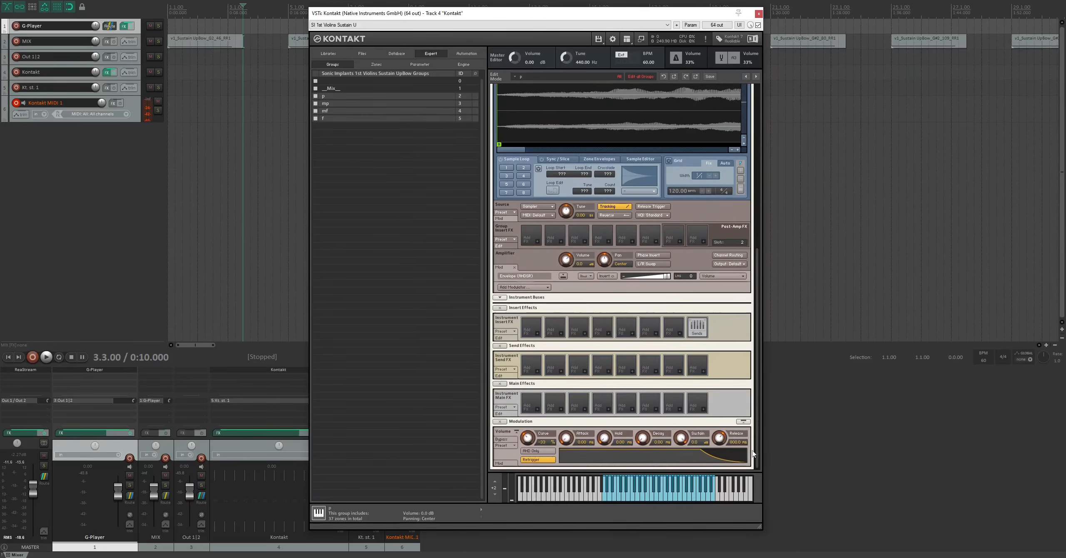
pyautogui.doubleClick(587, 443)
pyautogui.write('1')
# - Duplicate the selected p, mp, mf and f groups
pyautogui.moveTo(759, 406); pyautogui.dragTo(763, 178)
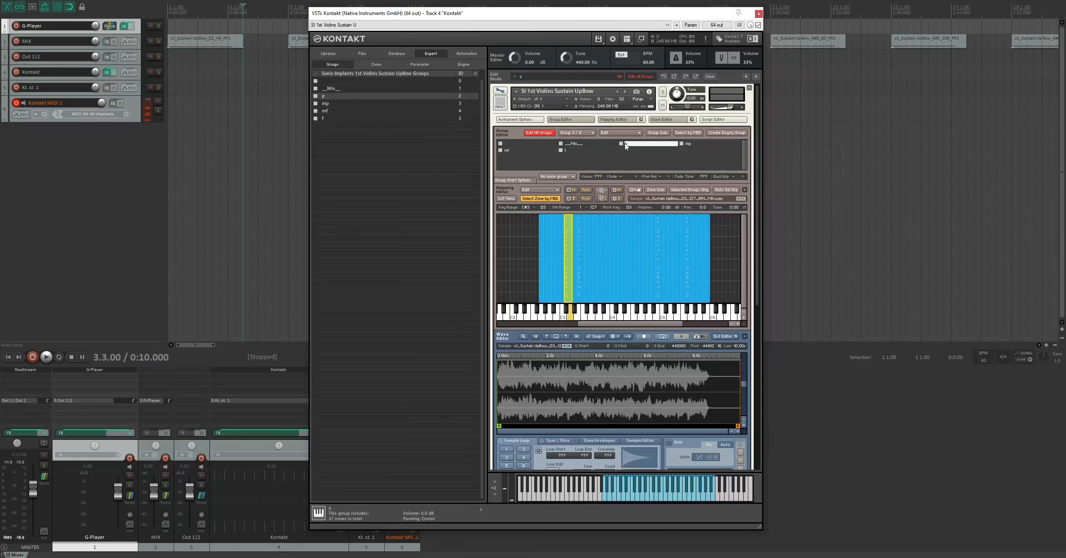
pyautogui.rightClick(568, 150)
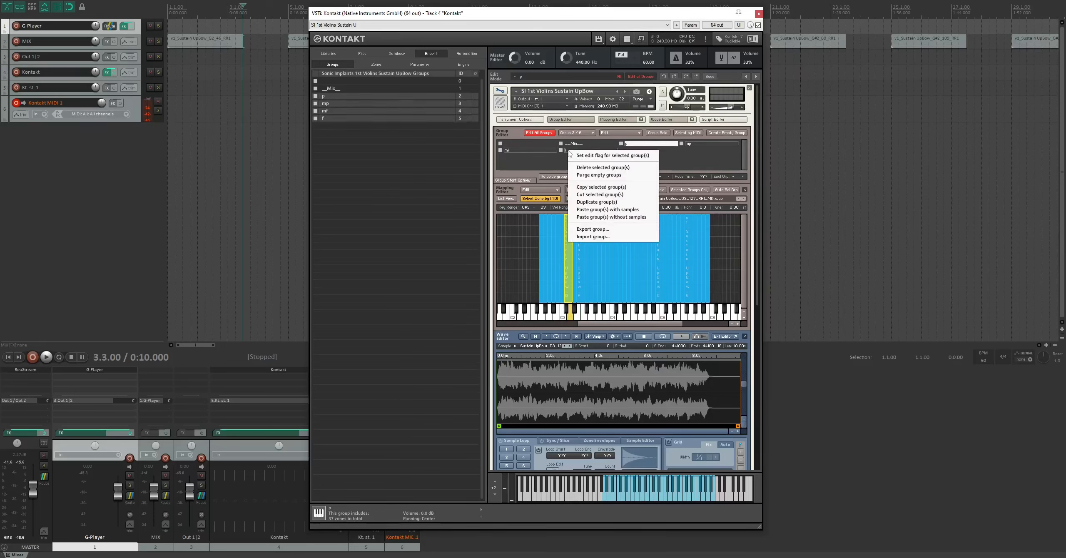
pyautogui.click(605, 203)
# - Rename the four duplicated groups p_release, mp_release, mf_release and f_release
pyautogui.click(634, 152)
pyautogui.doubleClick(640, 153)
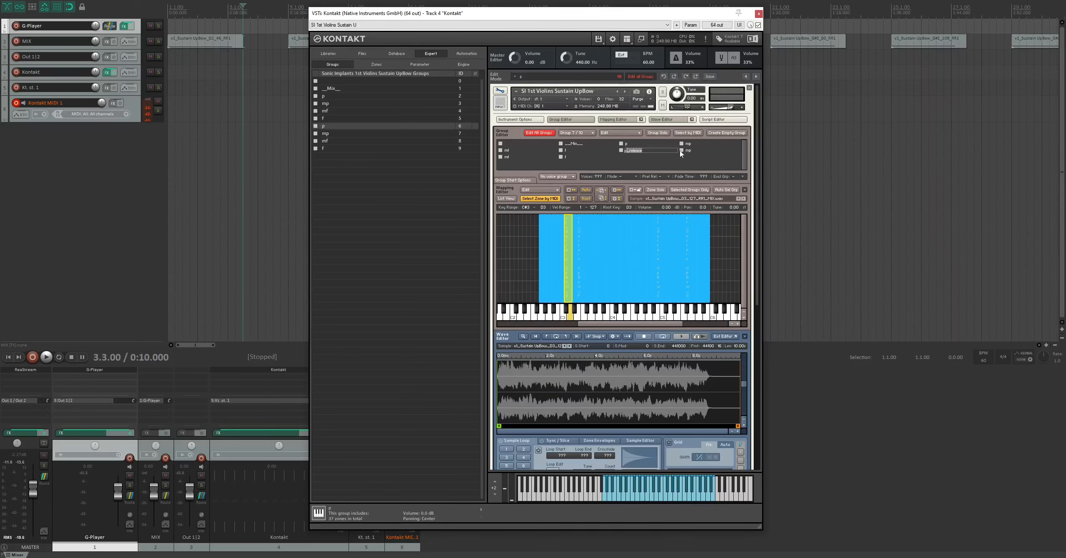
pyautogui.press('Return')
pyautogui.press('Right')
pyautogui.write('_release')
pyautogui.press('Return')
pyautogui.click(510, 157)
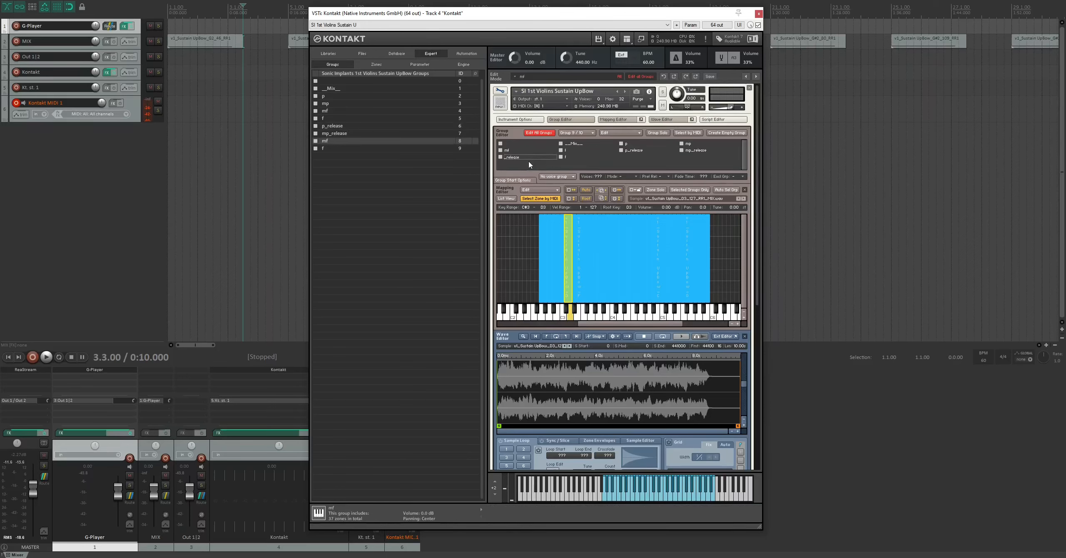
pyautogui.press('Return')
pyautogui.doubleClick(577, 157)
pyautogui.write('_release')
pyautogui.press('Return')
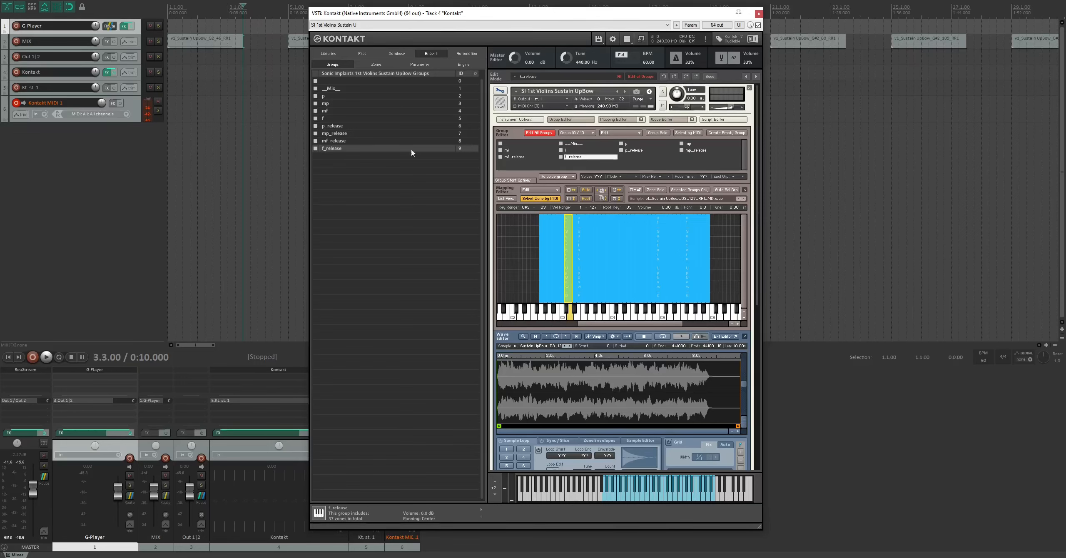
# - Limit the mapping to the four release groups and select all of their zones
pyautogui.click(343, 126)
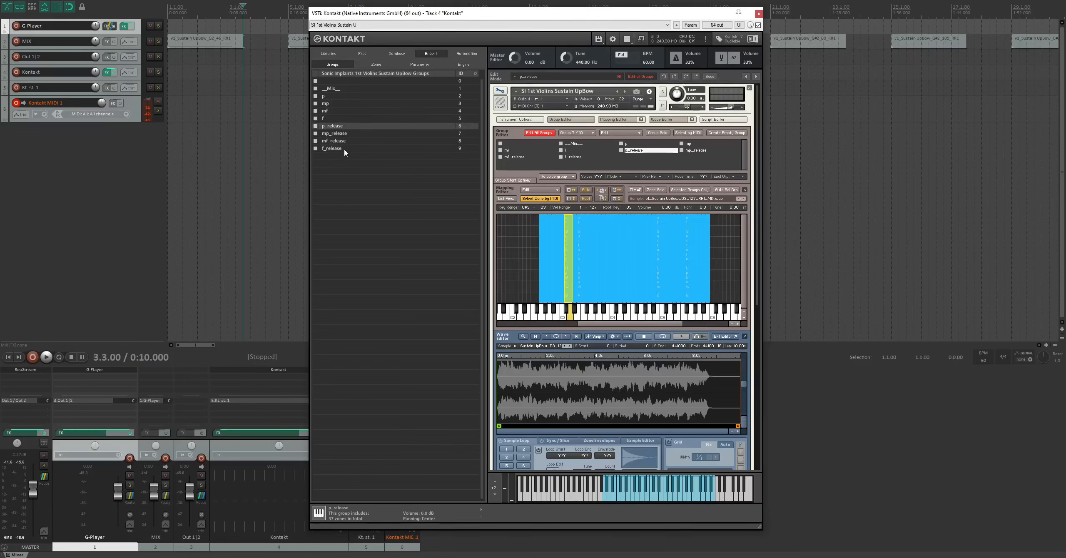
pyautogui.keyDown('shift'); pyautogui.click(344, 148); pyautogui.keyUp('shift')
pyautogui.click(685, 192)
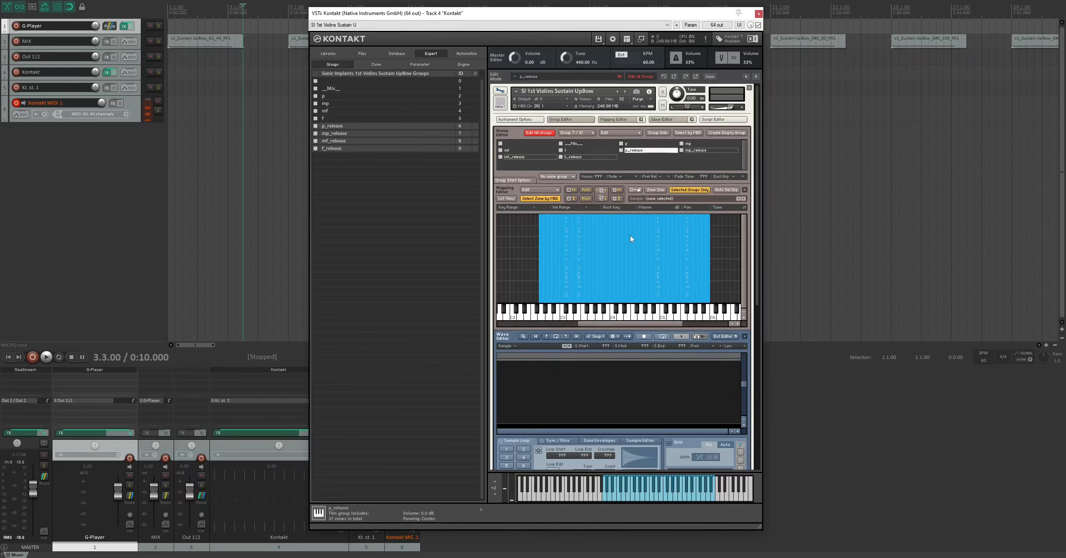
pyautogui.moveTo(723, 232); pyautogui.dragTo(499, 288)
# - Move the displayed release sample's start marker to about 8.5 s, just before the final decay of the note
pyautogui.moveTo(758, 264); pyautogui.dragTo(758, 290)
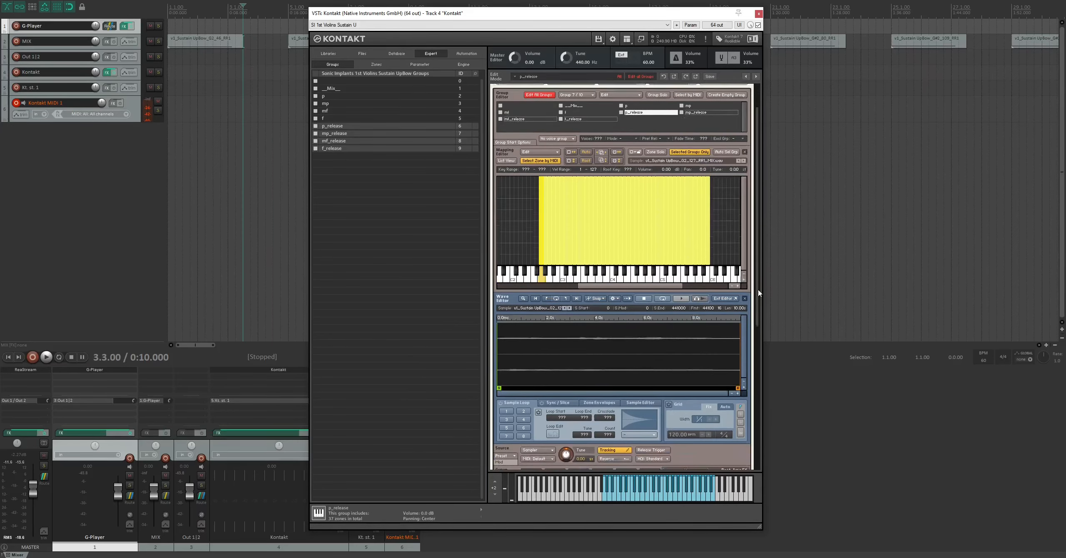
pyautogui.scroll(-2, 727, 361)
pyautogui.click(744, 346)
pyautogui.click(743, 346)
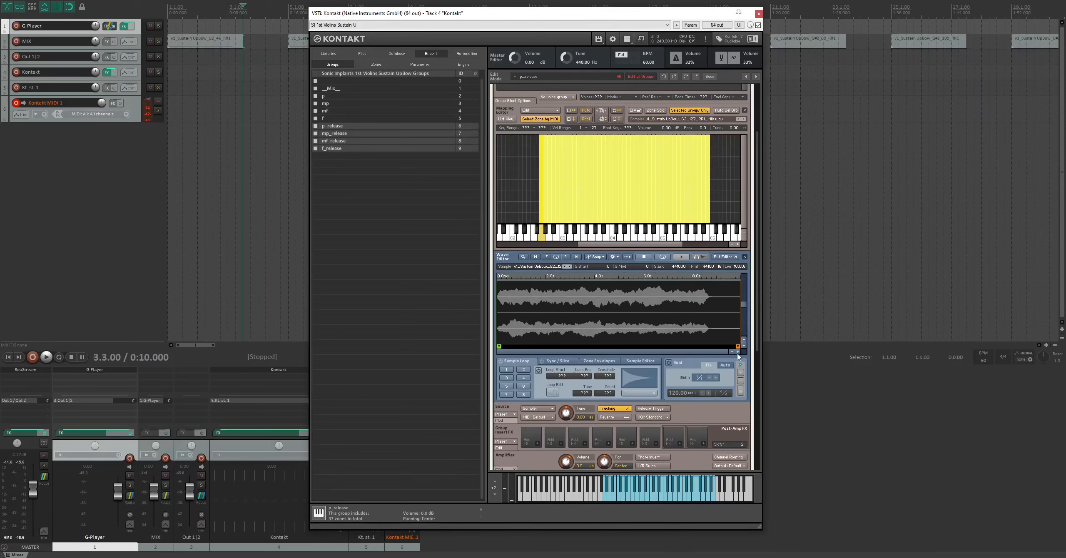
pyautogui.click(739, 352)
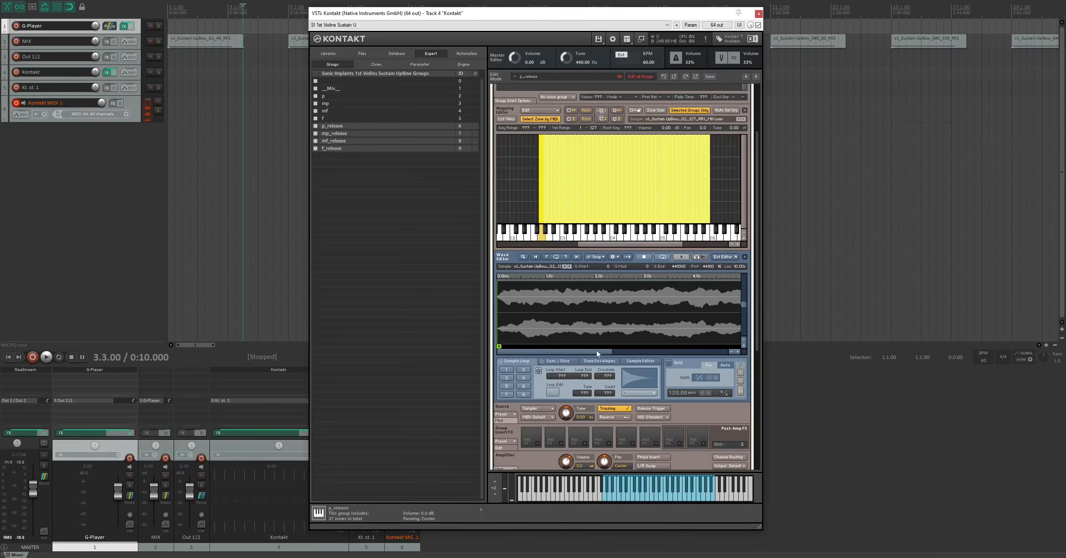
pyautogui.moveTo(600, 354); pyautogui.dragTo(717, 355)
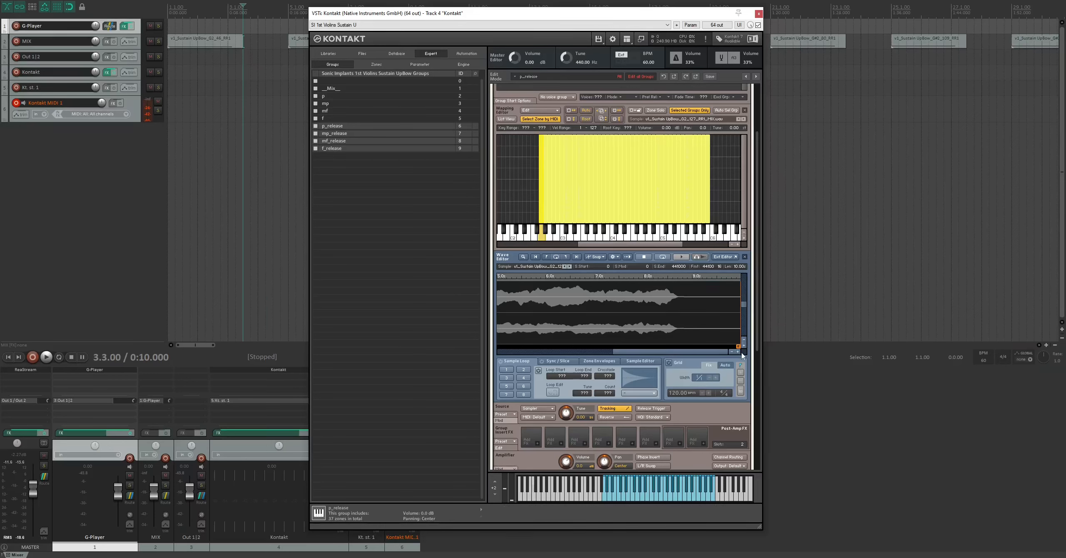
pyautogui.click(744, 340)
pyautogui.click(734, 354)
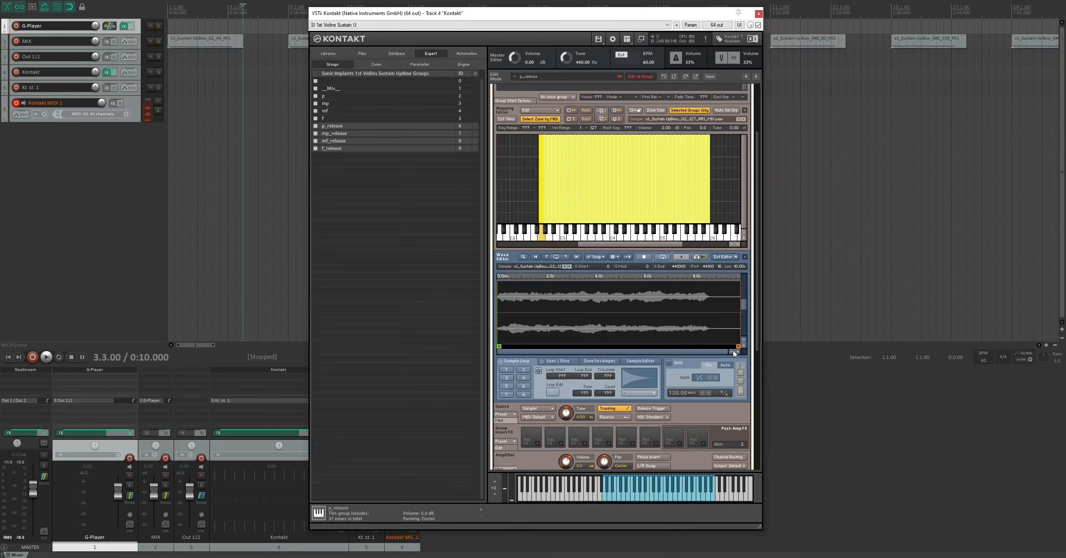
pyautogui.moveTo(502, 347); pyautogui.dragTo(706, 346)
pyautogui.click(682, 257)
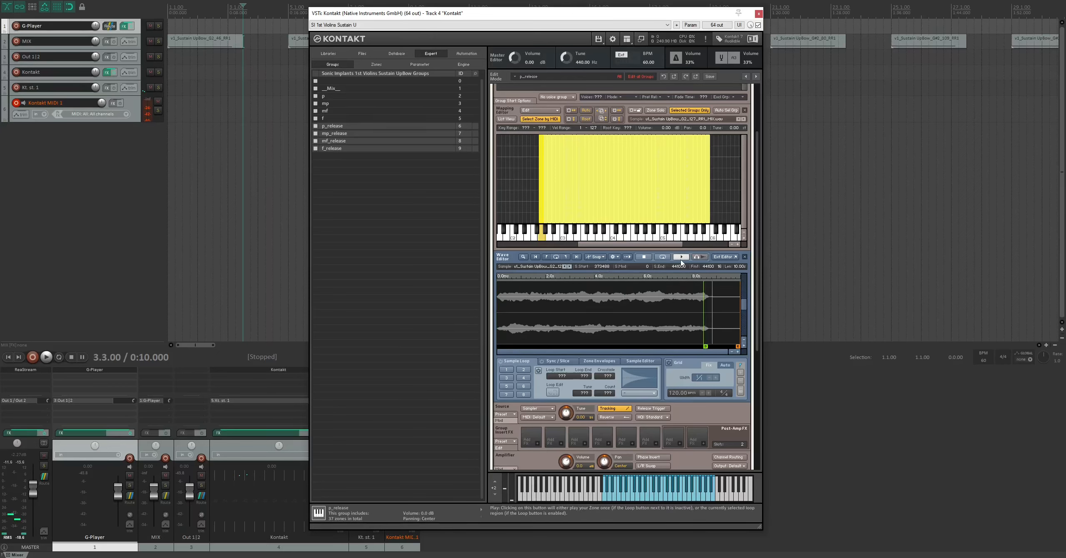
pyautogui.click(744, 346)
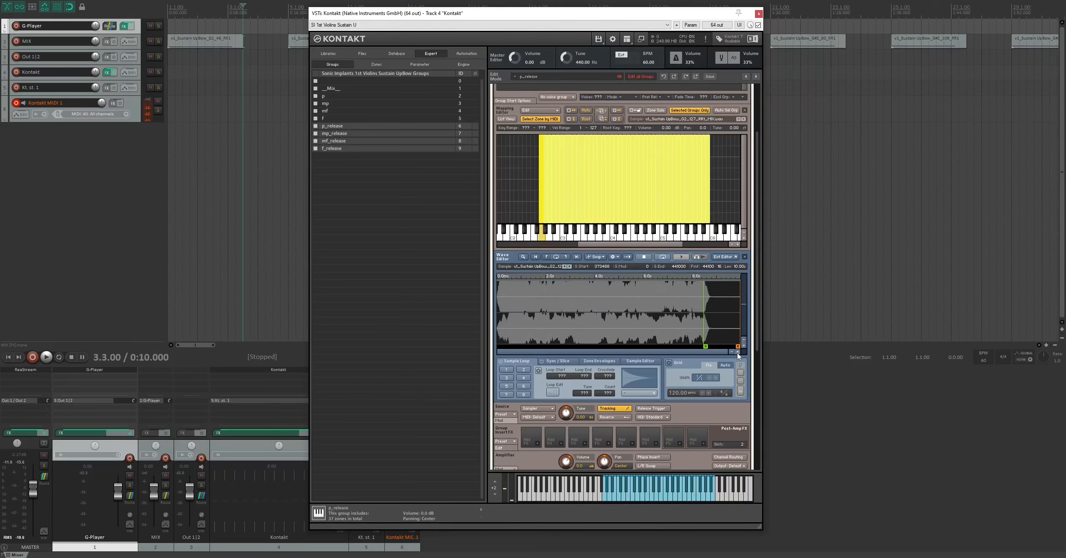
pyautogui.click(737, 352)
pyautogui.moveTo(592, 353)
pyautogui.mouseDown()
pyautogui.moveTo(713, 354)
pyautogui.moveTo(670, 346)
pyautogui.mouseUp()
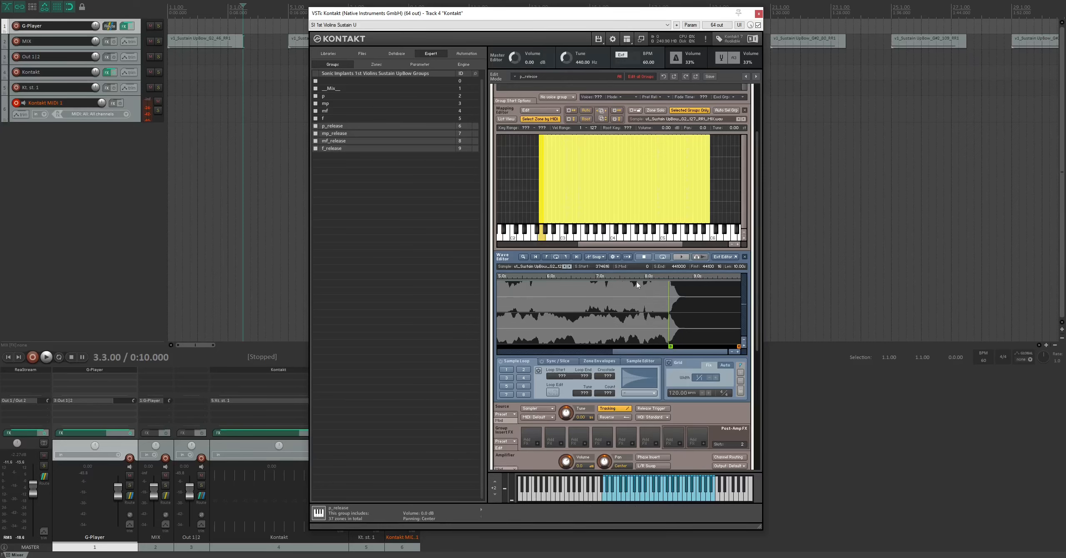
# - Copy the current sample start settings to all selected zones
pyautogui.click(618, 258)
pyautogui.moveTo(629, 273)
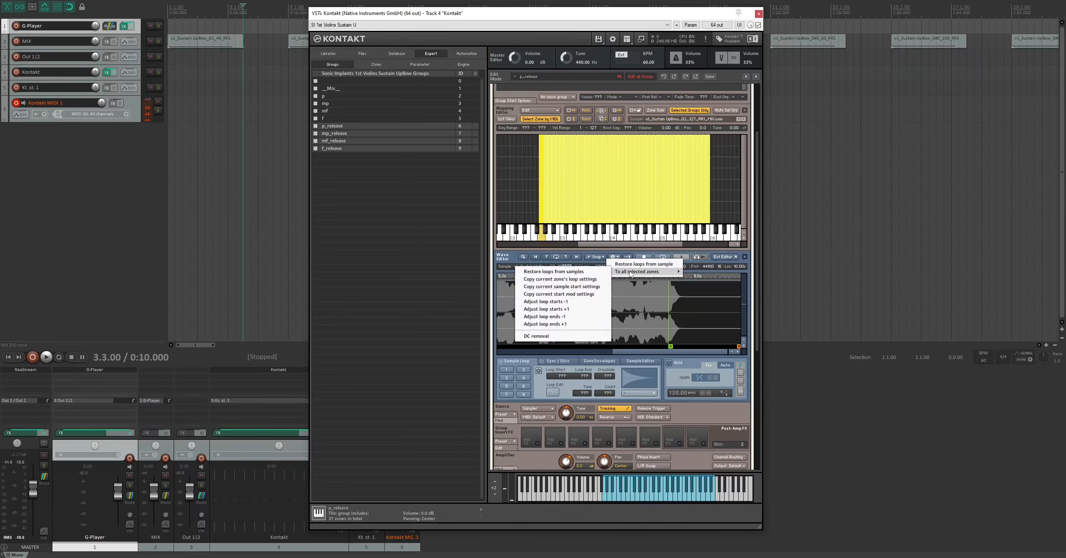
pyautogui.click(568, 288)
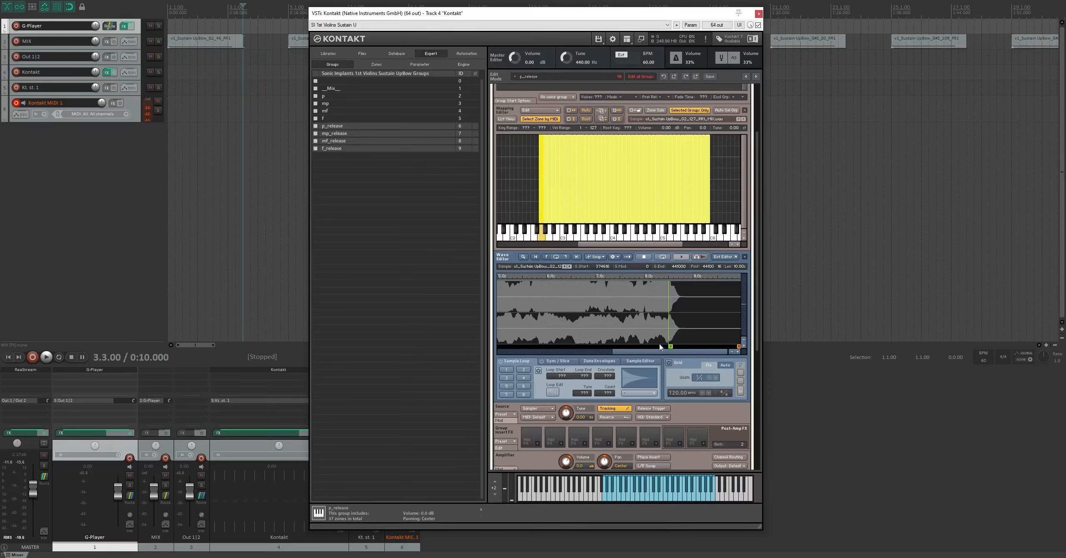
# - Check the sample start marker on several release zones across the keyboard range
pyautogui.click(715, 194)
pyautogui.click(683, 189)
pyautogui.click(624, 188)
pyautogui.click(569, 189)
pyautogui.click(624, 185)
pyautogui.click(691, 183)
pyautogui.click(604, 179)
pyautogui.click(554, 181)
pyautogui.click(542, 183)
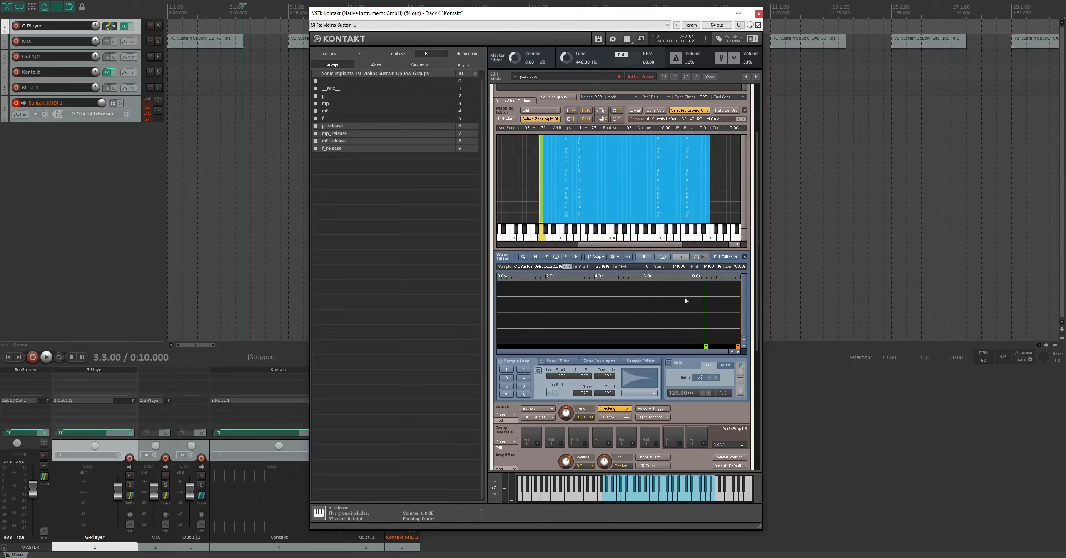
pyautogui.click(679, 192)
pyautogui.click(691, 200)
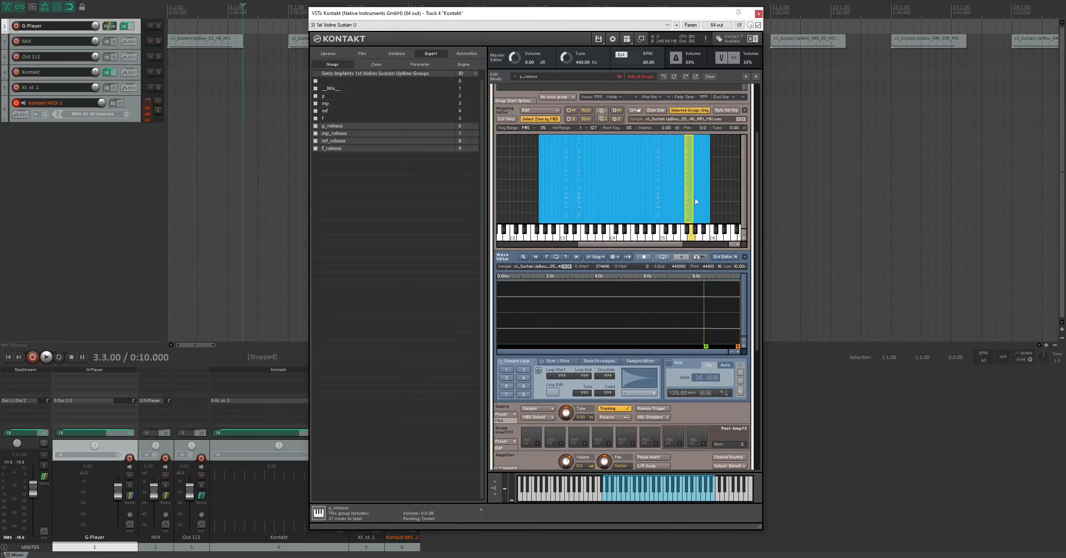
pyautogui.click(641, 196)
pyautogui.click(588, 180)
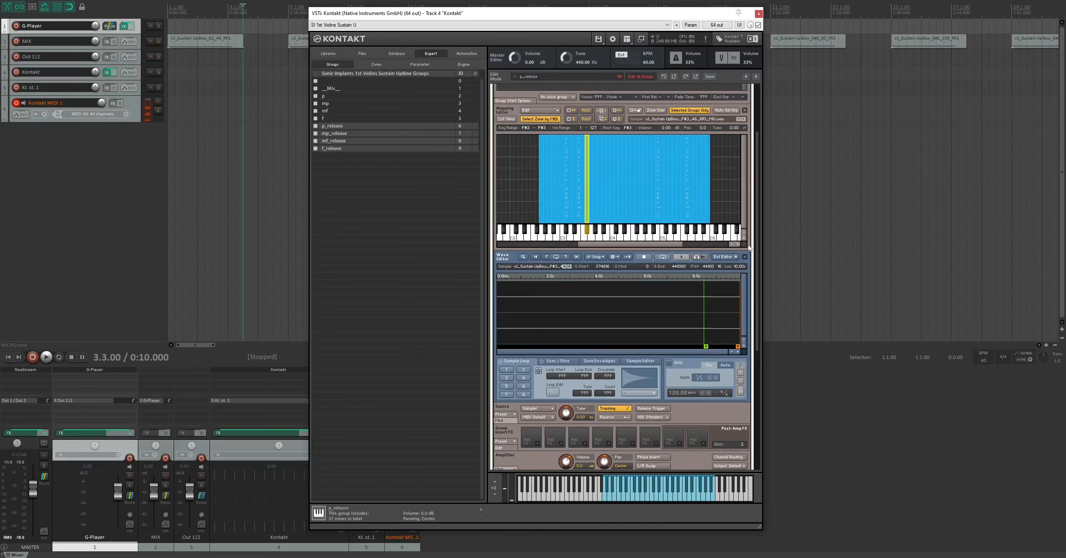
# - Enable Release Trigger in the source module for the selected release groups
pyautogui.moveTo(757, 234)
pyautogui.mouseDown()
pyautogui.moveTo(757, 196)
pyautogui.moveTo(758, 219)
pyautogui.mouseUp()
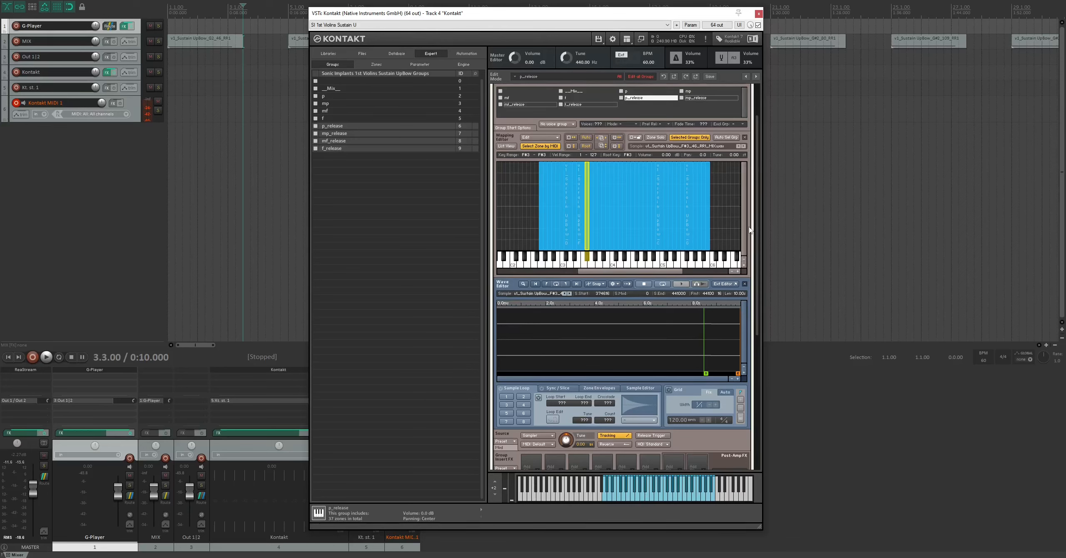
pyautogui.click(651, 436)
pyautogui.moveTo(757, 332); pyautogui.dragTo(755, 416)
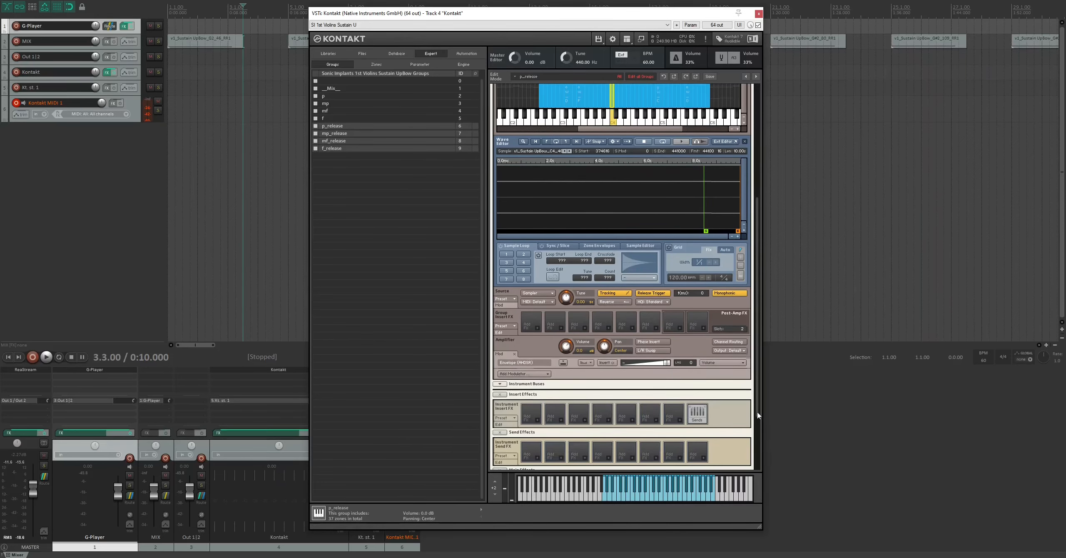
# - Mark all groups, including the release groups, for editing while the p group is shown
pyautogui.moveTo(757, 417); pyautogui.dragTo(757, 382)
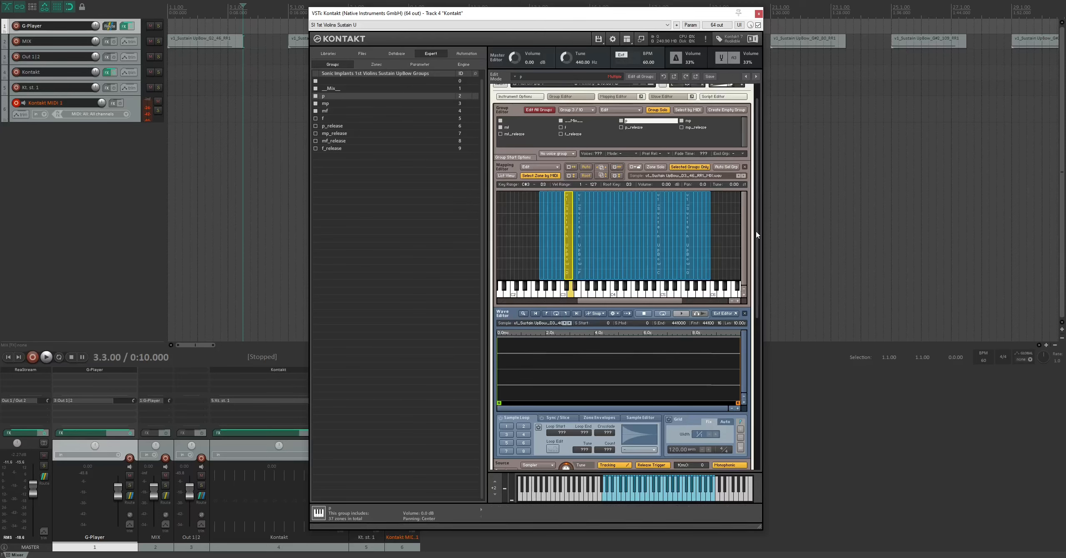
pyautogui.scroll(-1, 758, 236)
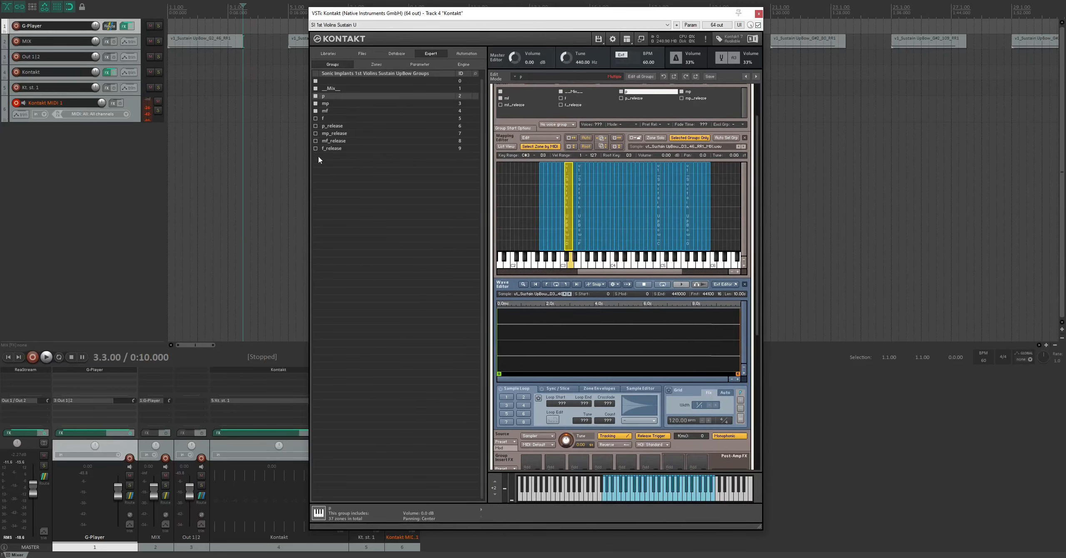
pyautogui.click(316, 118)
pyautogui.click(316, 126)
pyautogui.click(316, 133)
pyautogui.click(315, 141)
pyautogui.scroll(-2, 757, 246)
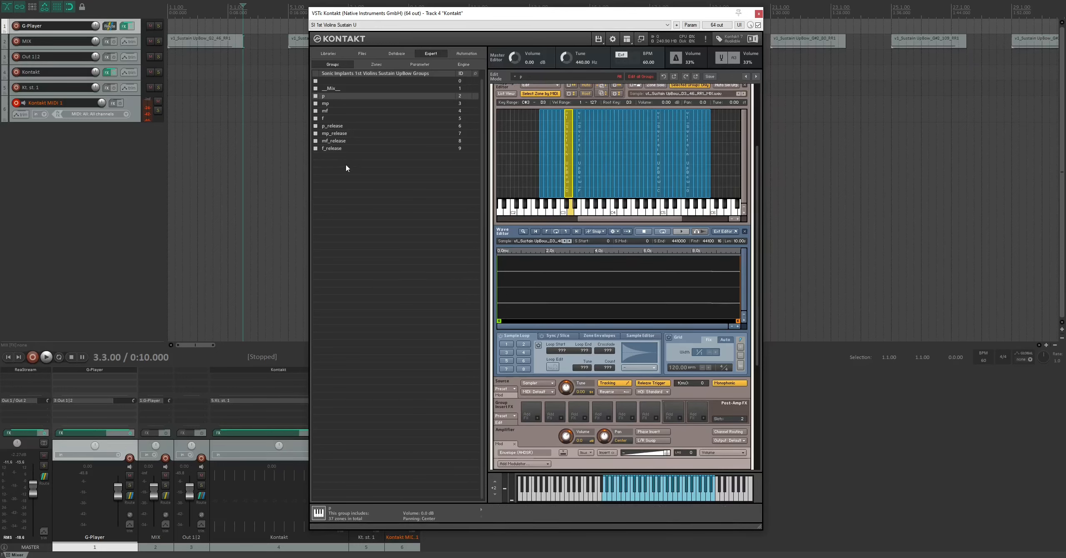
# - Limit editing to the p, mp, mf and f groups and turn off Release Trigger for them
pyautogui.click(315, 126)
pyautogui.click(316, 133)
pyautogui.click(316, 141)
pyautogui.click(316, 149)
pyautogui.click(325, 99)
pyautogui.click(327, 119)
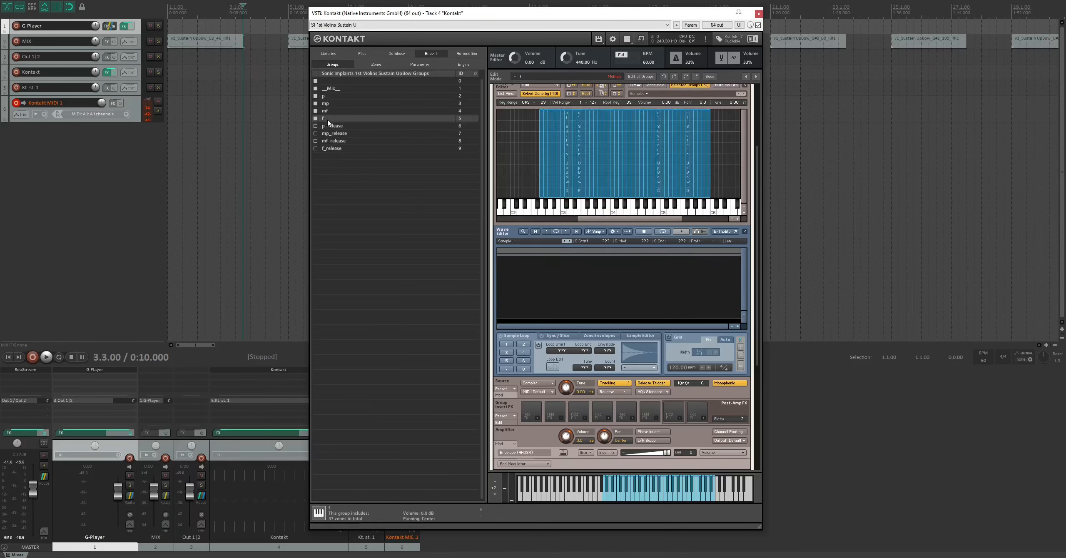
pyautogui.keyDown('shift'); pyautogui.click(327, 97); pyautogui.keyUp('shift')
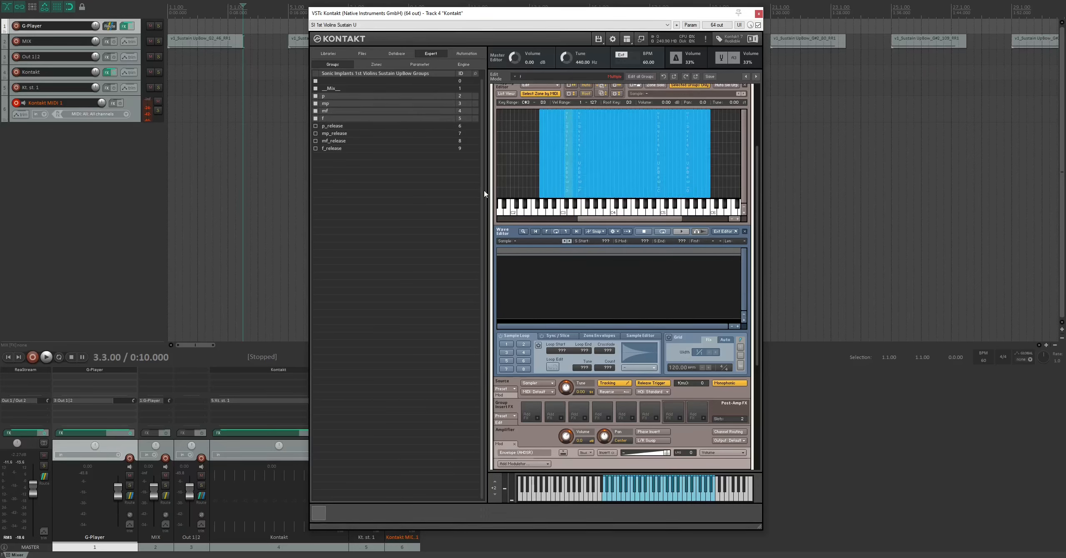
pyautogui.click(653, 384)
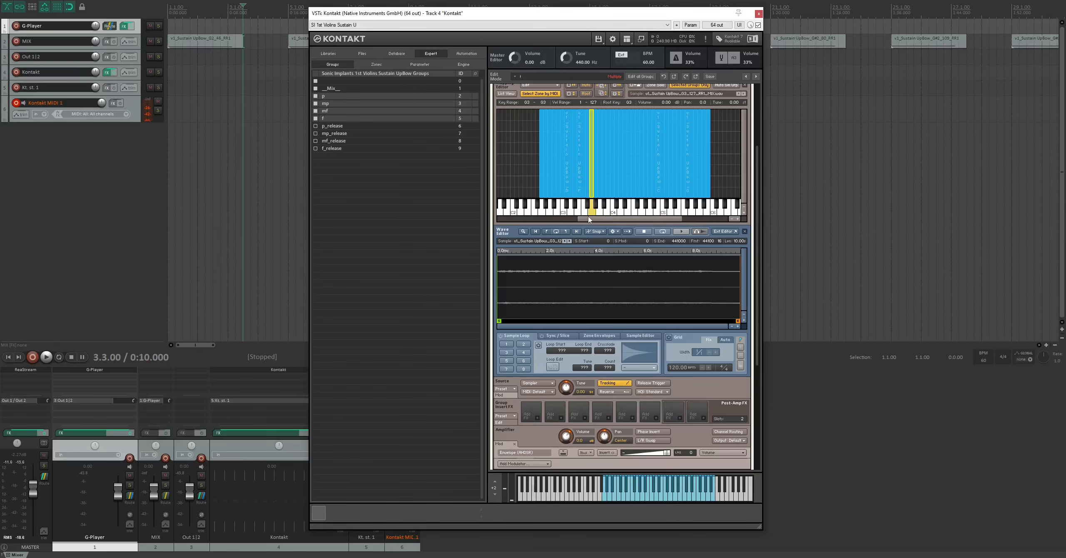
# - Audition the soloed p and p_release groups, and turn off Group Solo
pyautogui.scroll(3, 754, 221)
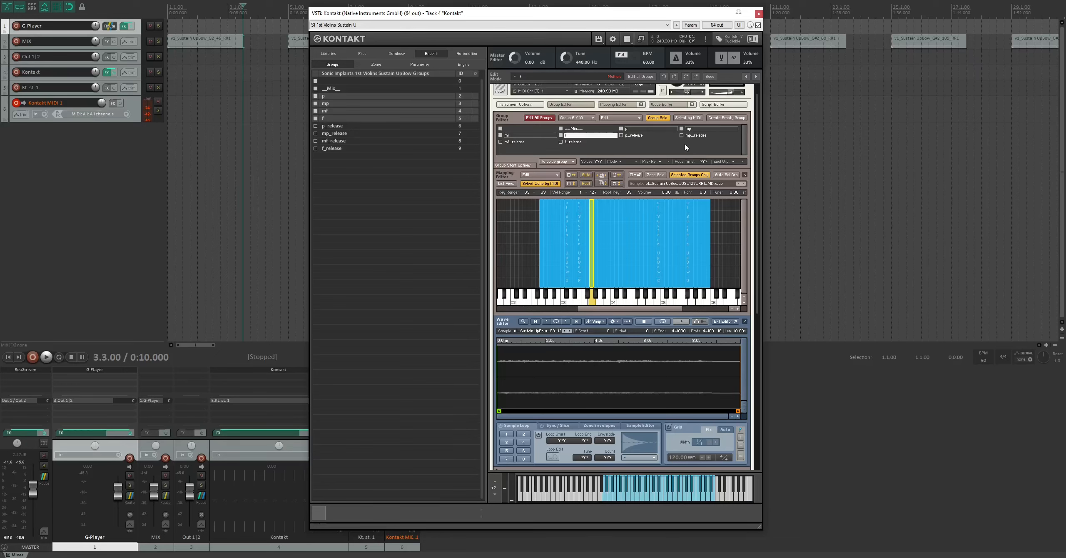
pyautogui.click(645, 130)
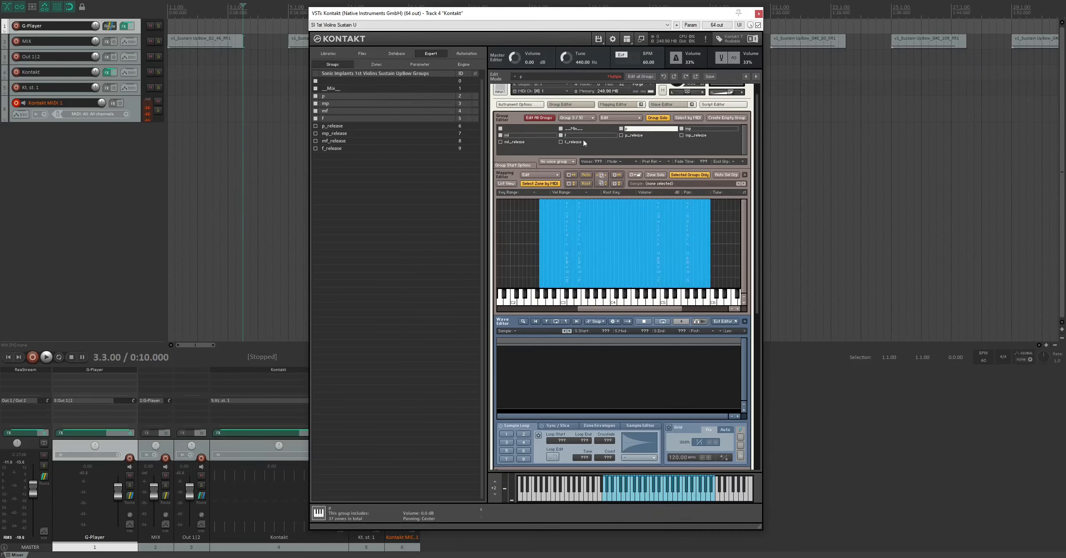
pyautogui.click(631, 135)
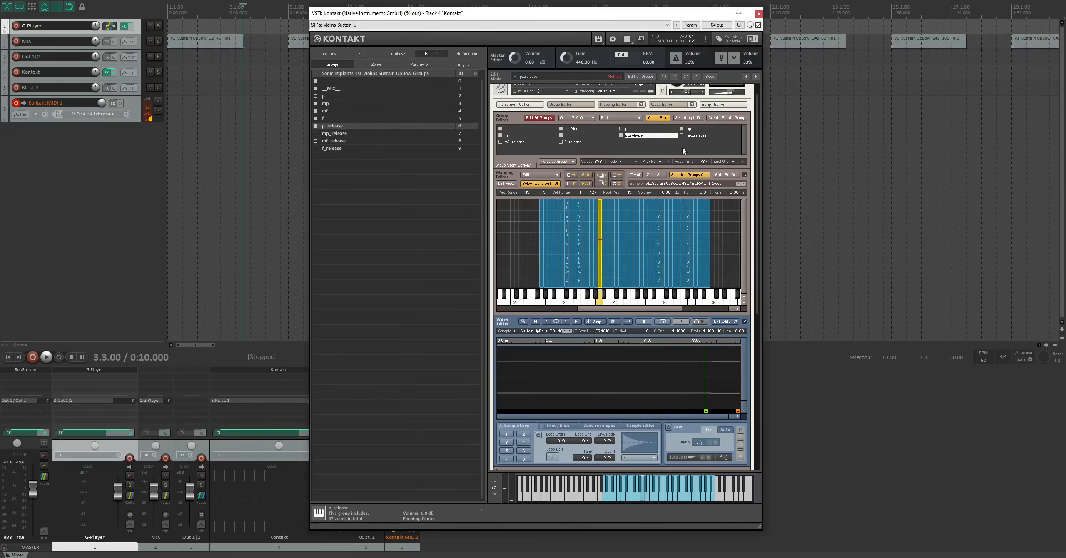
pyautogui.click(663, 118)
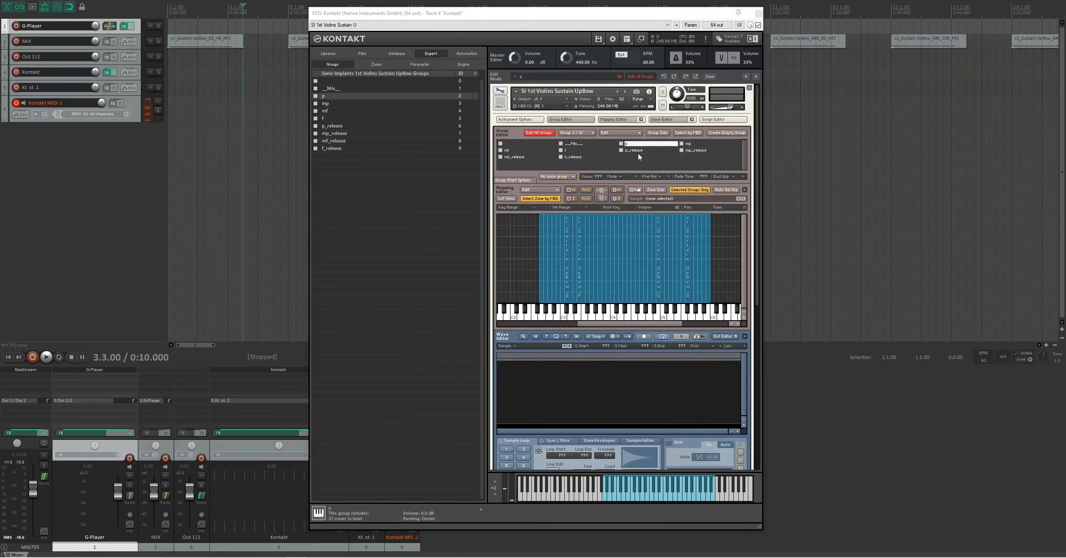
# - Modulate the amplifier volume of all p to f_release groups with MIDI CC 1 and activate the modulator's shaping curve
pyautogui.keyDown('shift'); pyautogui.click(567, 158); pyautogui.keyUp('shift')
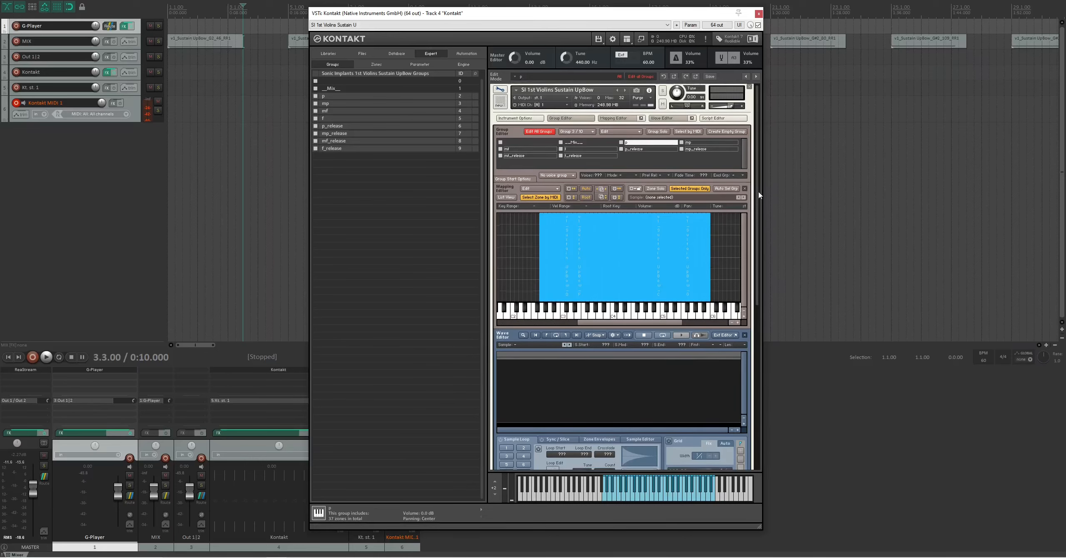
pyautogui.scroll(-6, 560, 344)
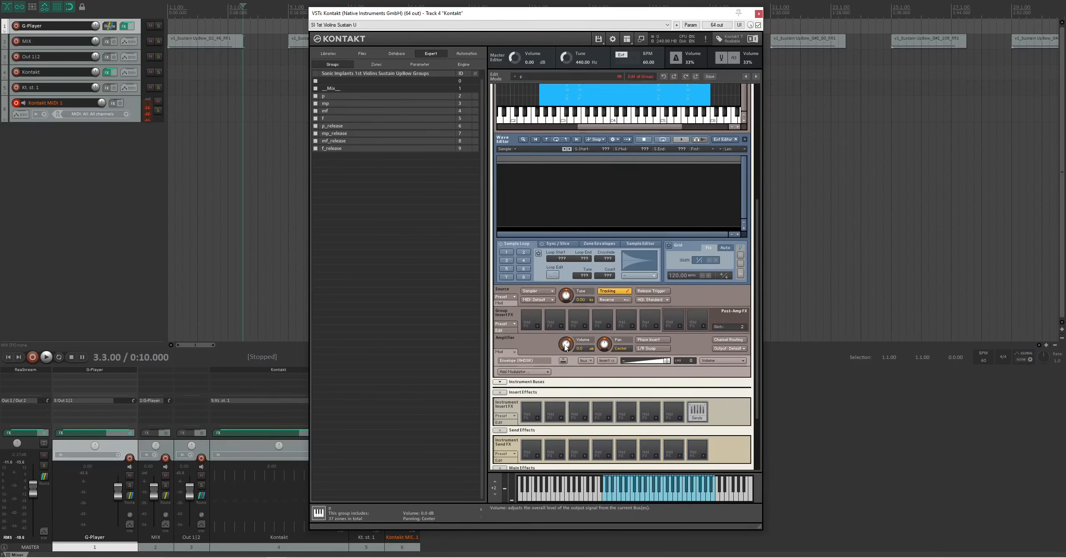
pyautogui.rightClick(566, 345)
pyautogui.moveTo(611, 354)
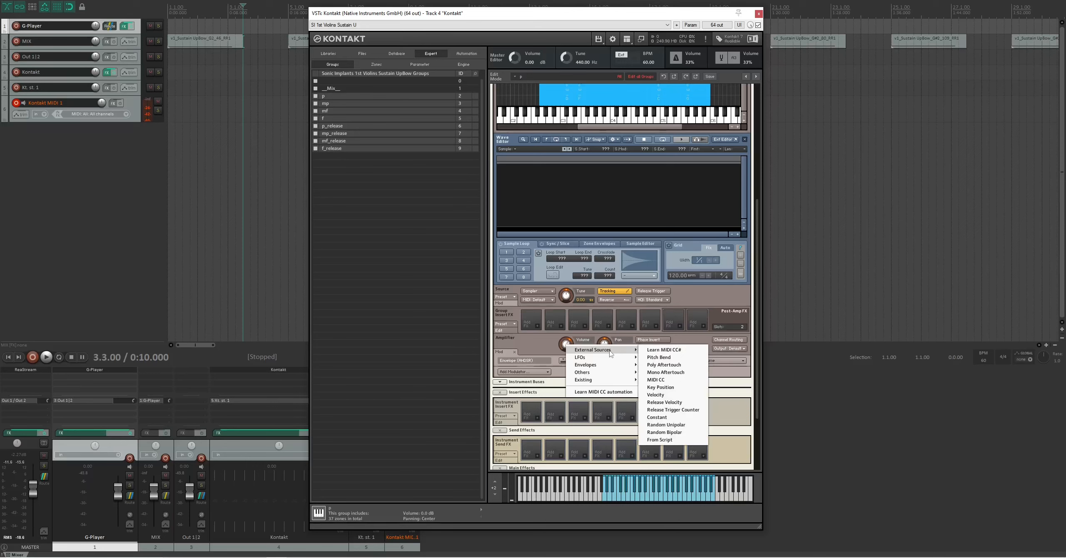
pyautogui.click(656, 380)
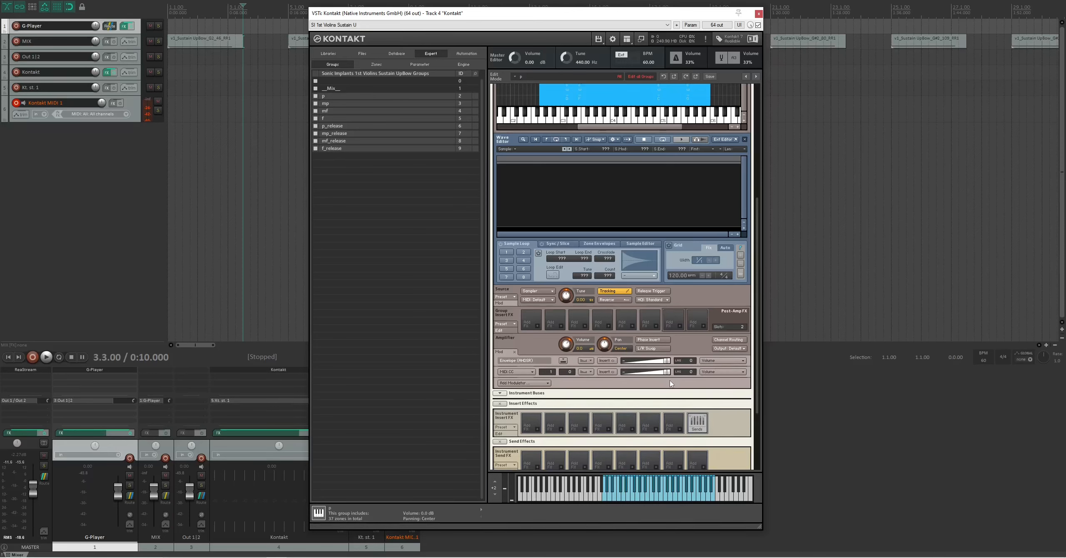
pyautogui.click(585, 372)
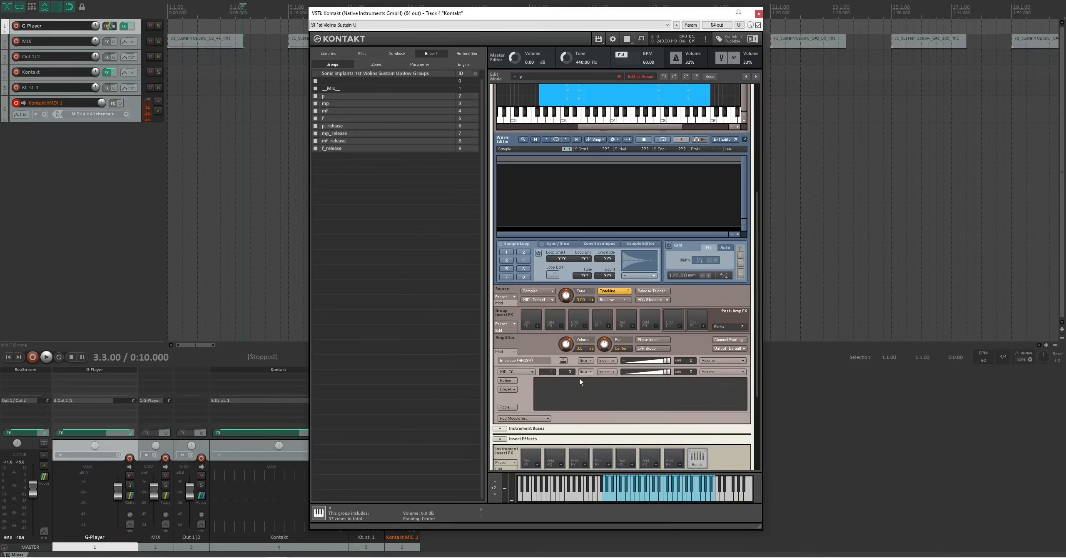
pyautogui.click(505, 381)
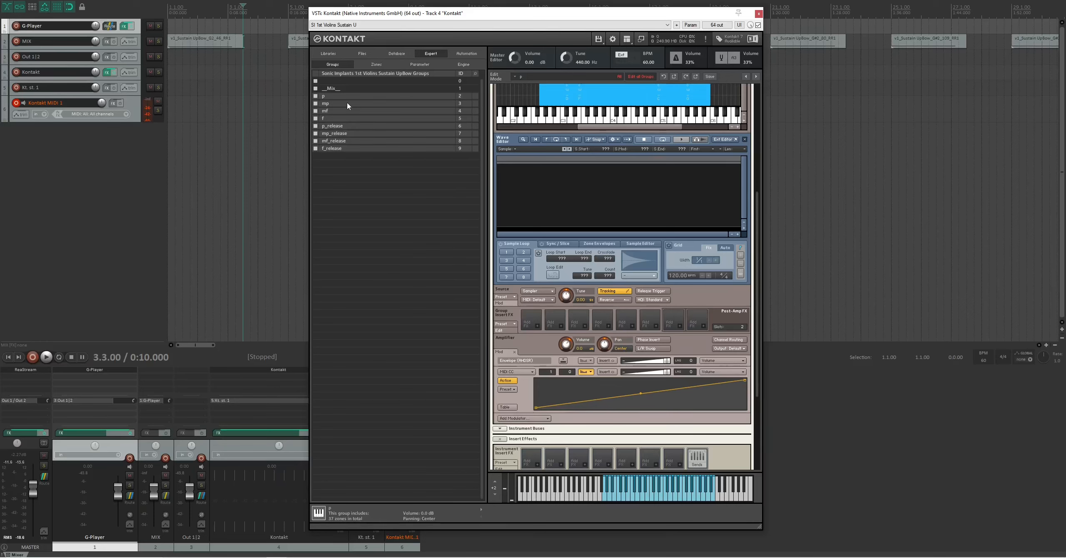
# - Edit only the p group and reverse its MIDI CC volume curve so it falls from maximum to minimum
pyautogui.click(315, 103)
pyautogui.click(316, 111)
pyautogui.click(315, 118)
pyautogui.click(315, 126)
pyautogui.click(315, 133)
pyautogui.click(315, 140)
pyautogui.click(316, 148)
pyautogui.click(329, 97)
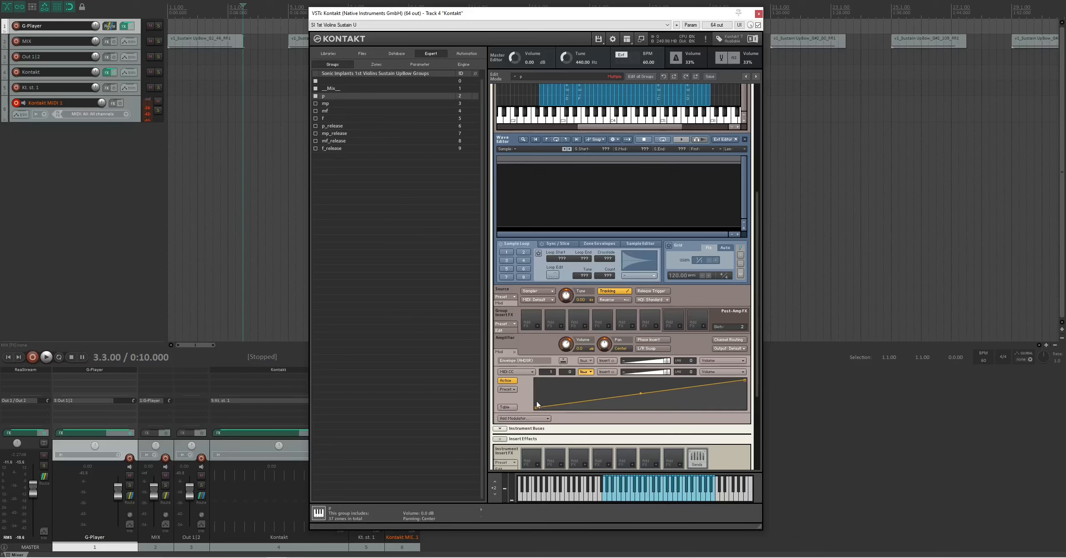
pyautogui.moveTo(536, 408); pyautogui.dragTo(534, 388)
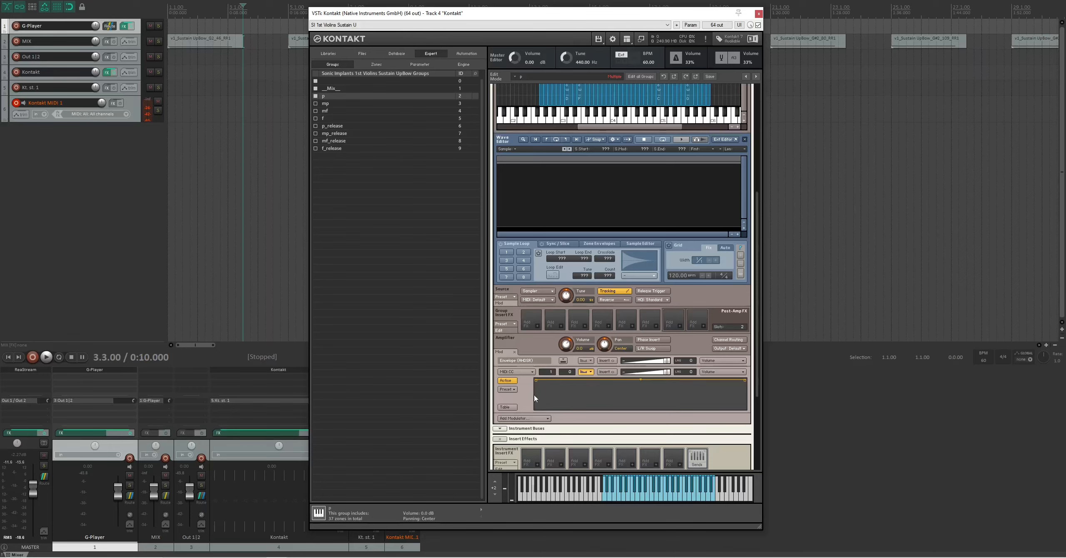
pyautogui.moveTo(745, 381); pyautogui.dragTo(745, 408)
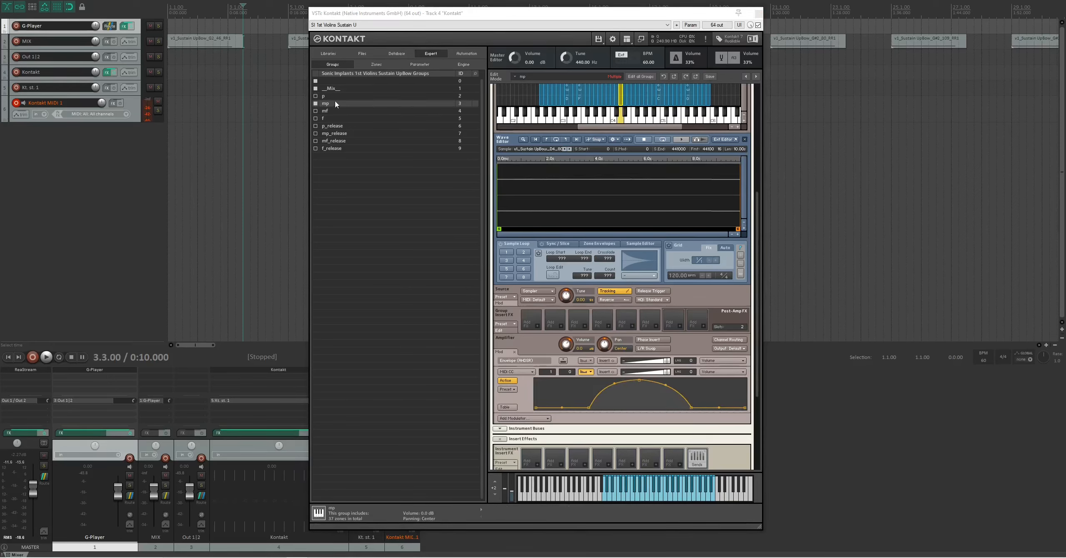
pyautogui.press('Up')
# - Compare the MIDI CC volume curves of the p, mp, mf and f groups
pyautogui.click(330, 103)
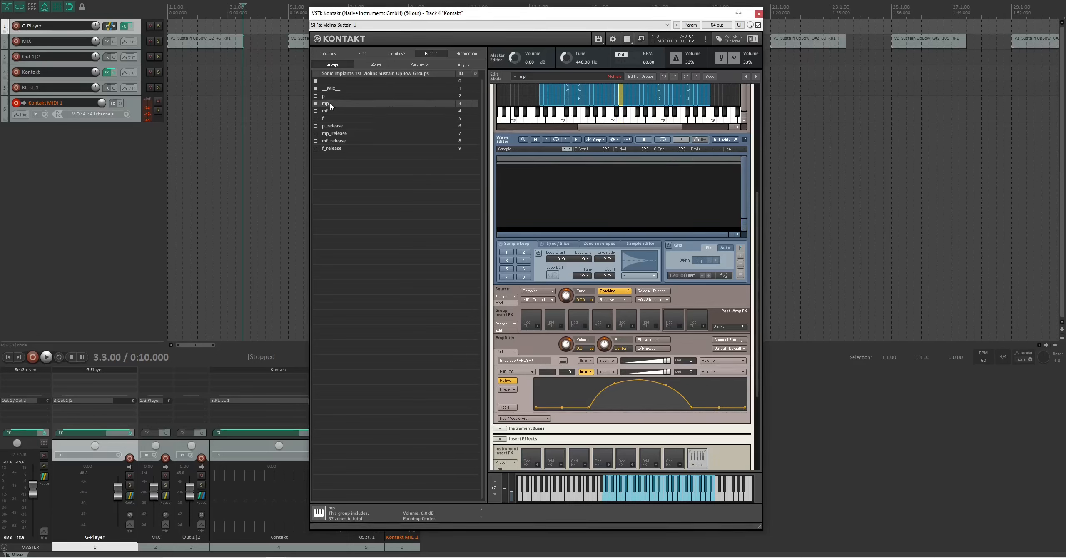
pyautogui.click(330, 110)
pyautogui.click(327, 118)
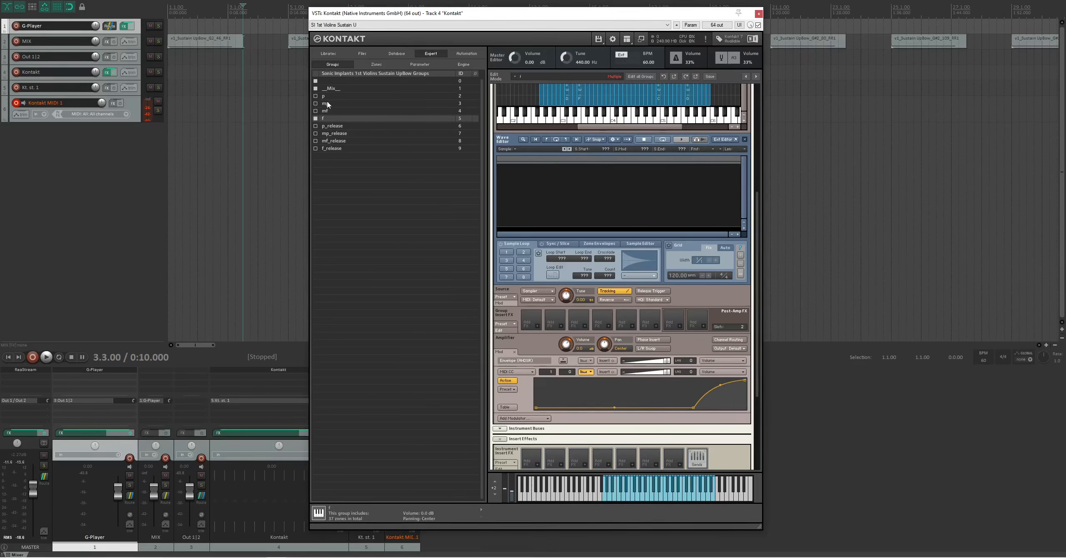
pyautogui.click(328, 96)
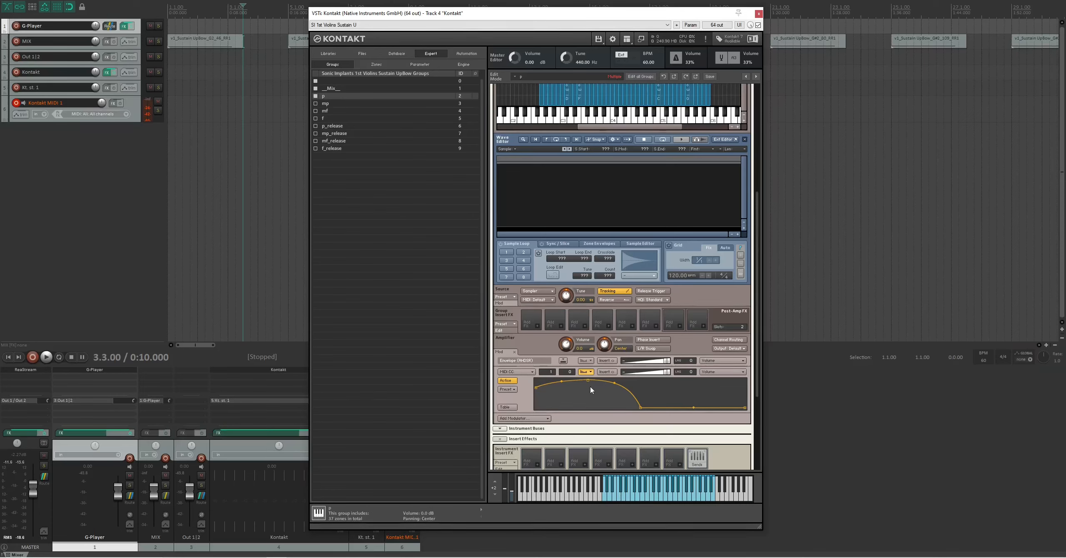
pyautogui.click(327, 104)
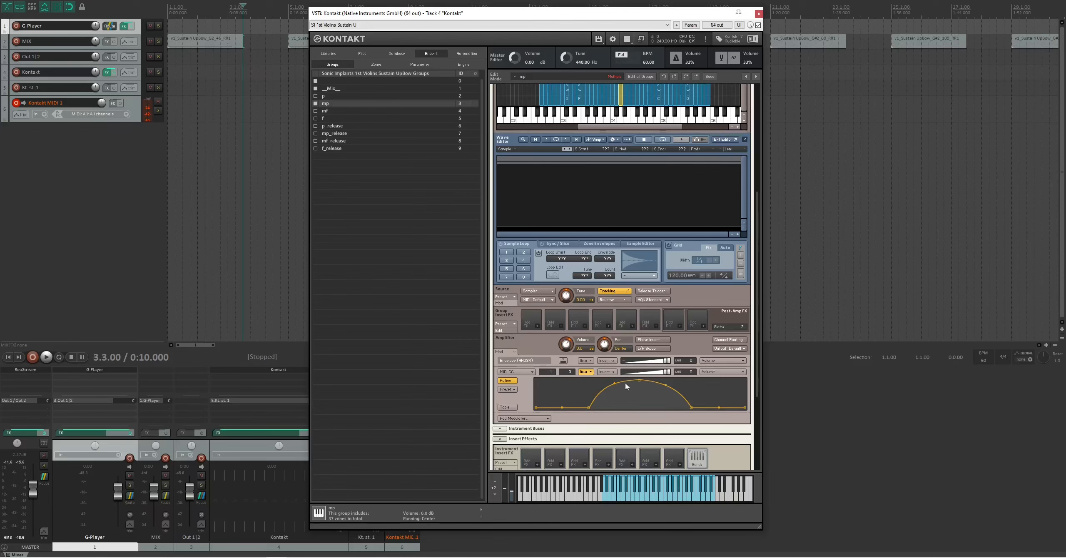
pyautogui.click(334, 110)
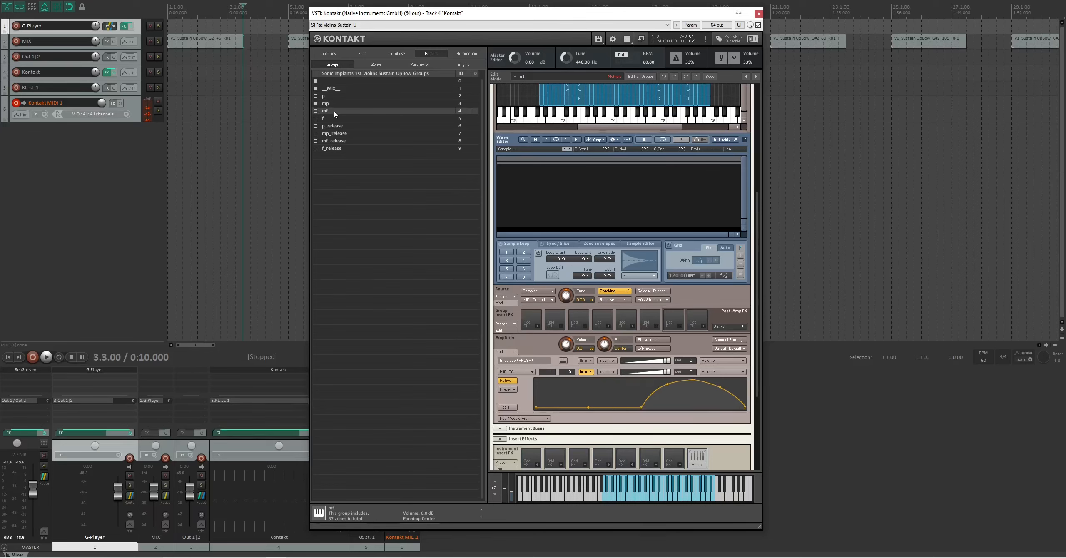
pyautogui.click(328, 118)
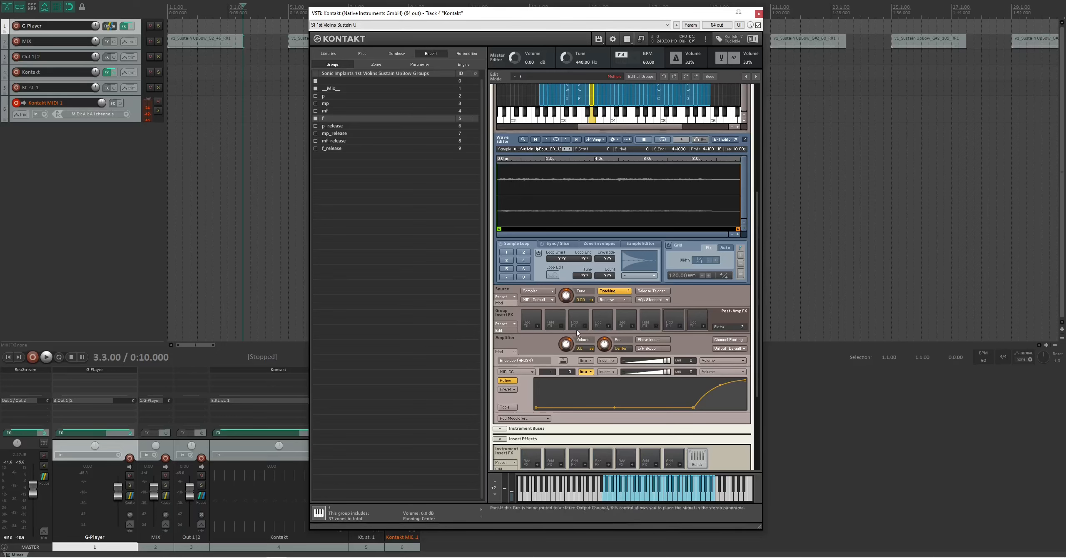
# - Set the MIDI CC volume modulator's smoothing to 100 for the p, mp, mf and f groups
pyautogui.click(316, 111)
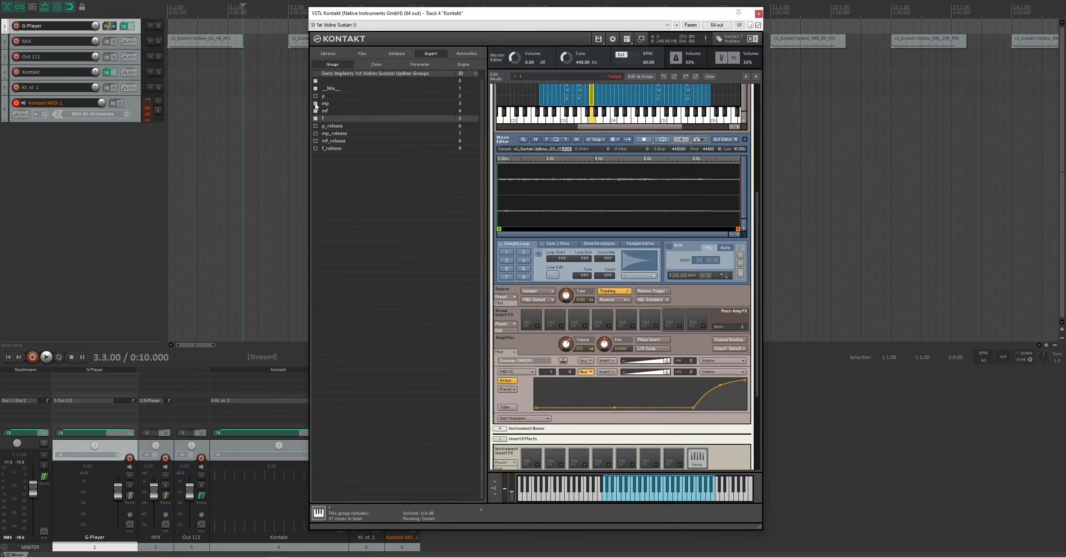
pyautogui.click(315, 103)
pyautogui.click(316, 96)
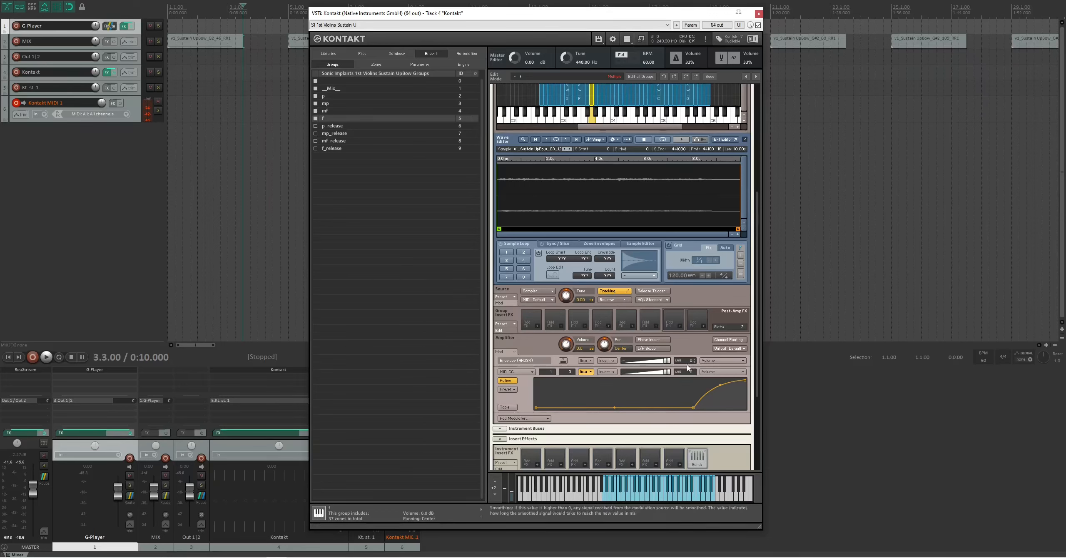
pyautogui.write('100')
pyautogui.press('Return')
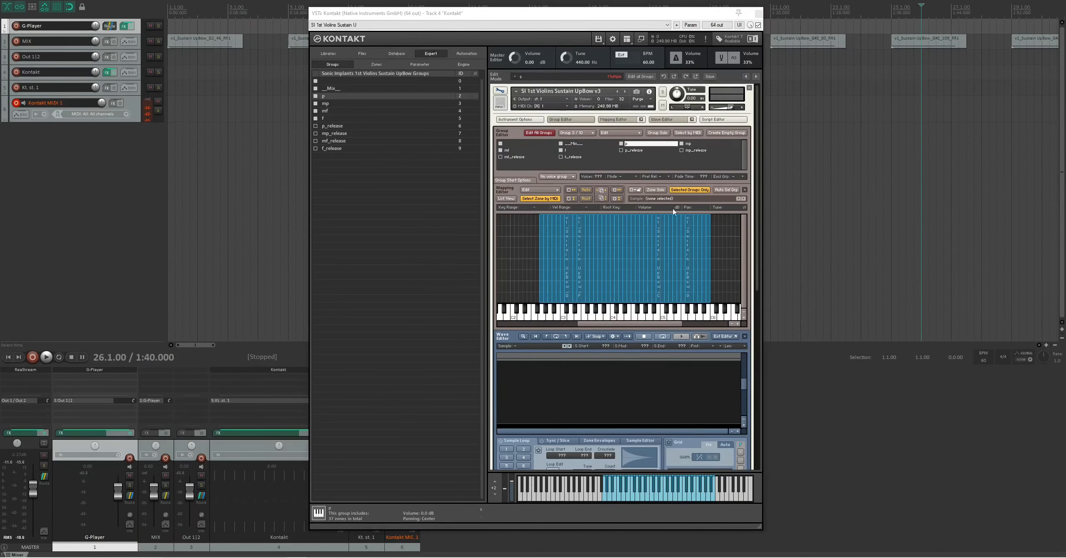
# - Select all zones of the p, mp, mf and f groups and enable sample loop 1 on them
pyautogui.click(571, 151)
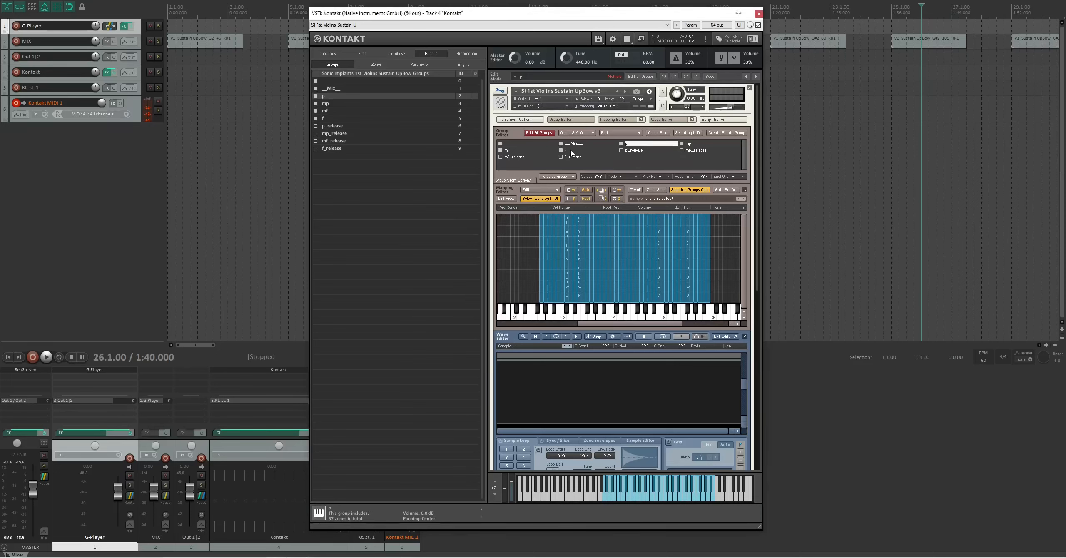
pyautogui.keyDown('shift'); pyautogui.click(571, 150); pyautogui.keyUp('shift')
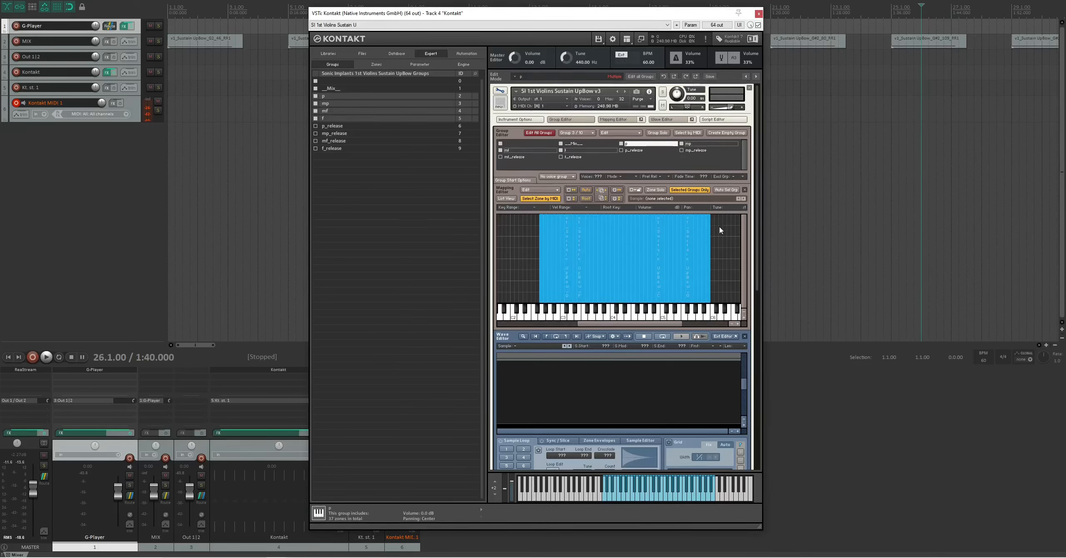
pyautogui.hotkey('ctrl', 'a')
pyautogui.scroll(-4, 755, 275)
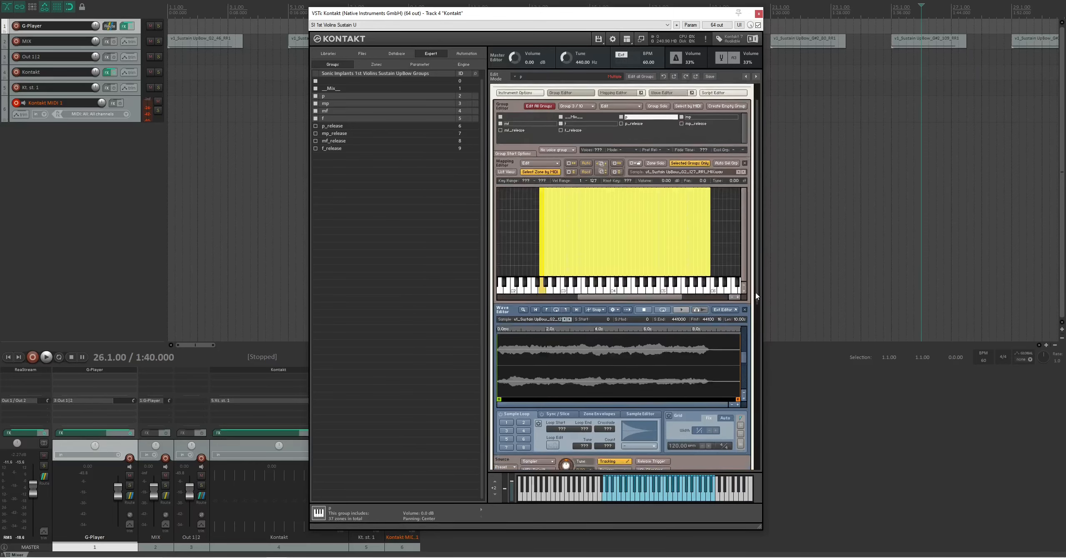
pyautogui.click(507, 340)
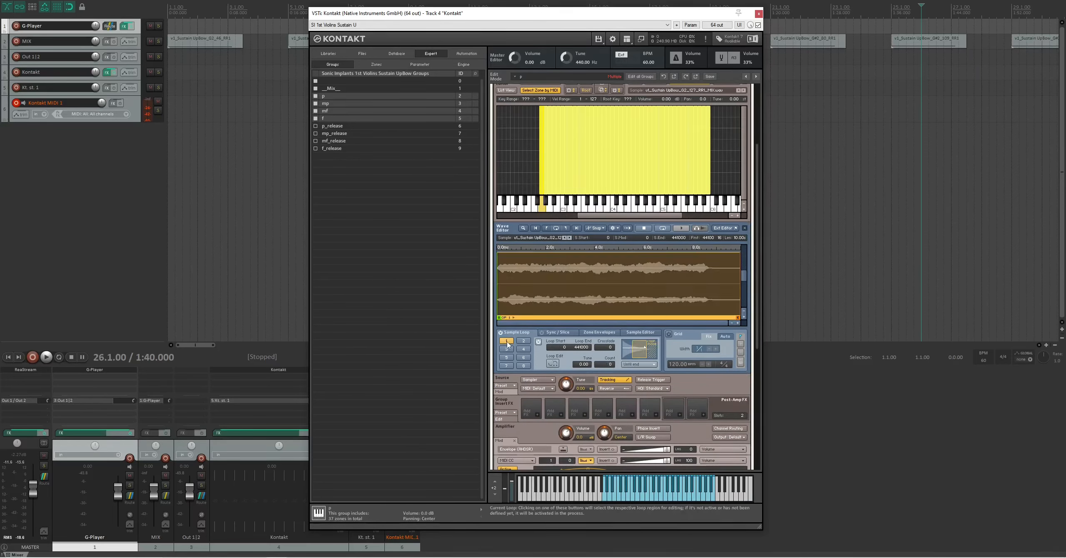
# - Set the loop region to start at about 1.1 s and end at about 8.3 s, before the note's final decay
pyautogui.moveTo(498, 283); pyautogui.dragTo(524, 283)
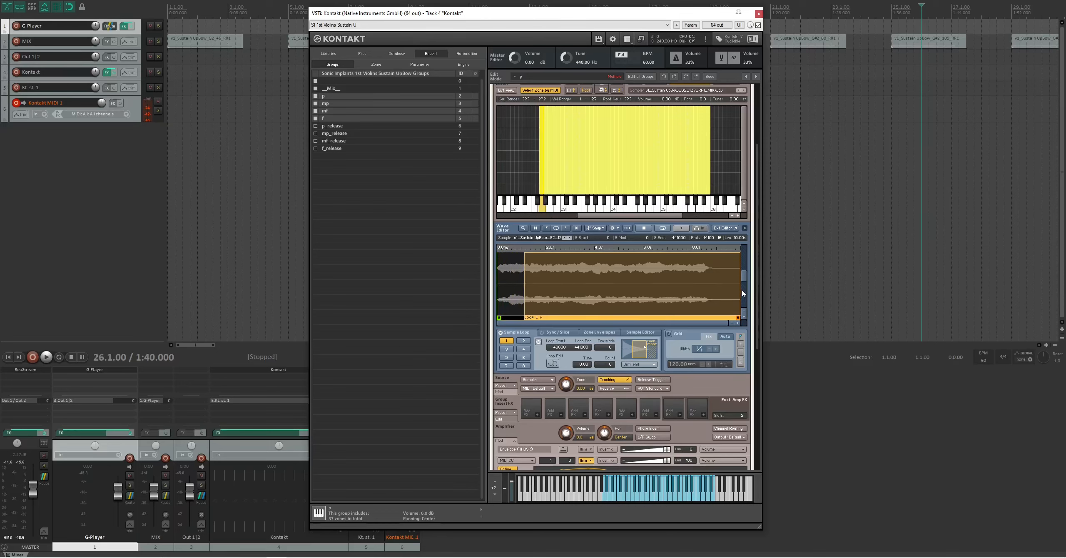
pyautogui.moveTo(741, 289); pyautogui.dragTo(703, 285)
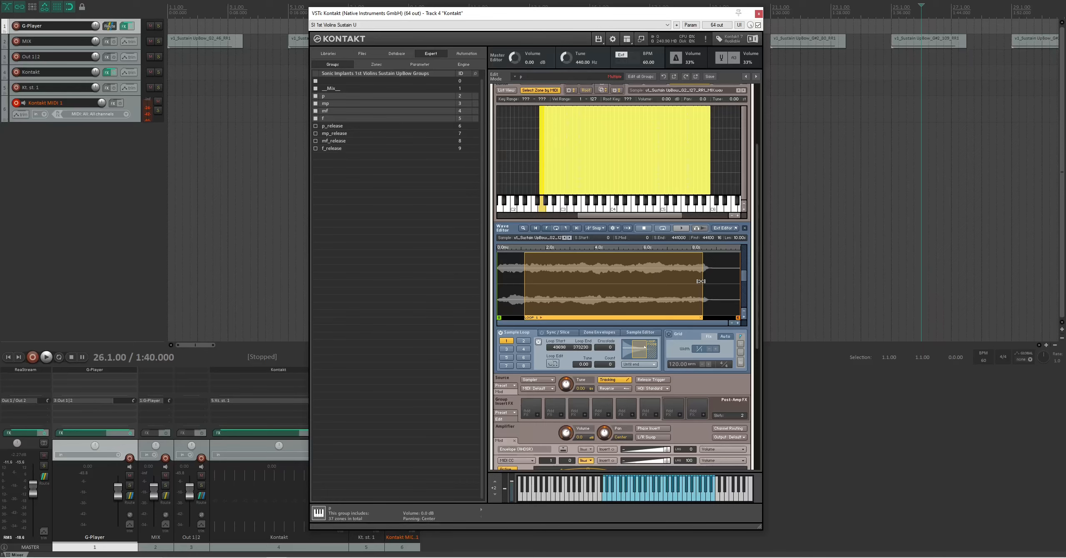
pyautogui.moveTo(704, 281); pyautogui.dragTo(701, 280)
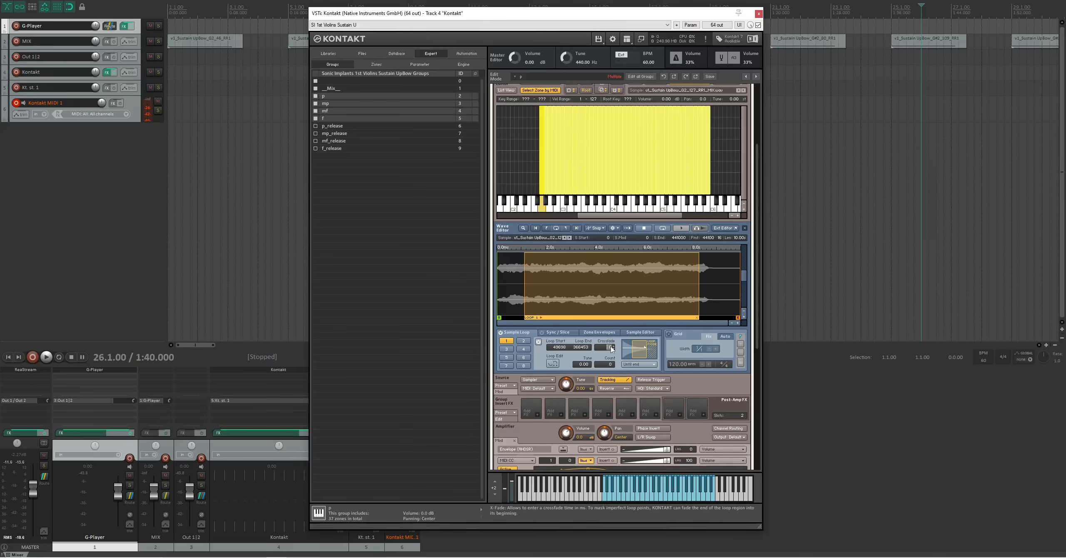
# - Set the crossfade of sample loop 1 to 10000
pyautogui.write('3')
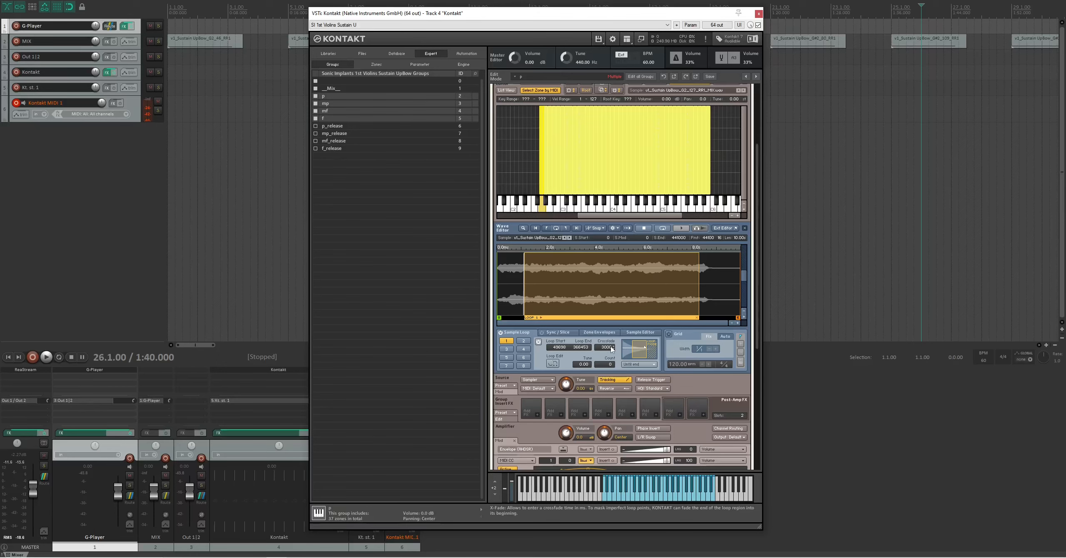
pyautogui.doubleClick(609, 349)
pyautogui.write('100')
pyautogui.write('00')
pyautogui.press('Return')
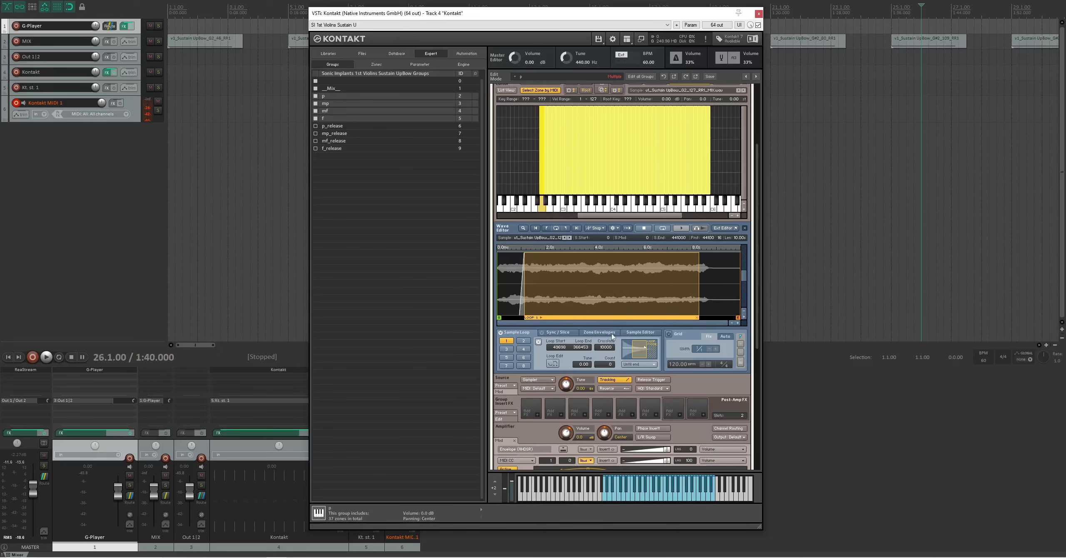
# - Copy the current zone's loop settings to all selected zones
pyautogui.click(620, 230)
pyautogui.moveTo(642, 262)
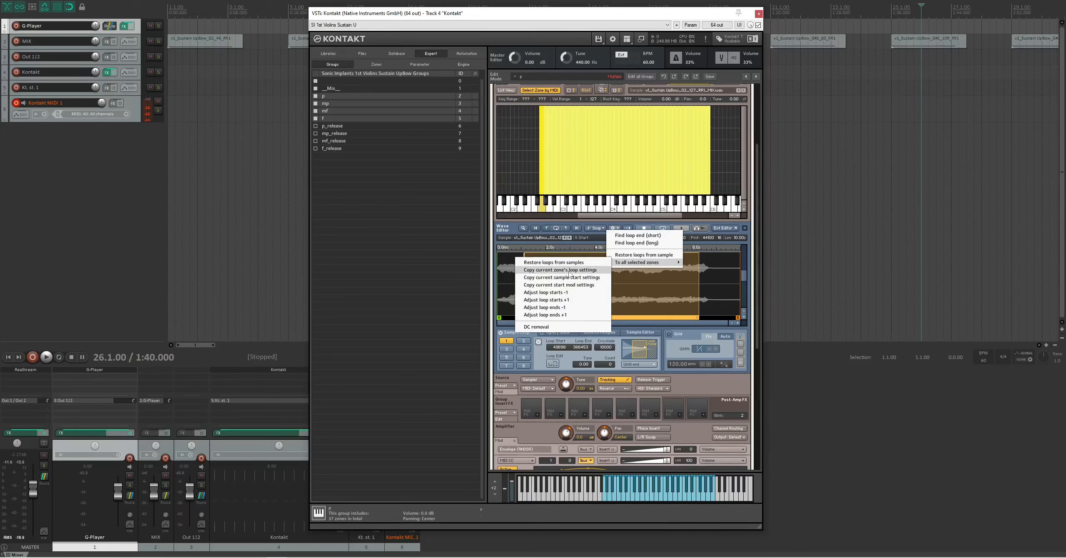
pyautogui.click(570, 270)
pyautogui.click(562, 292)
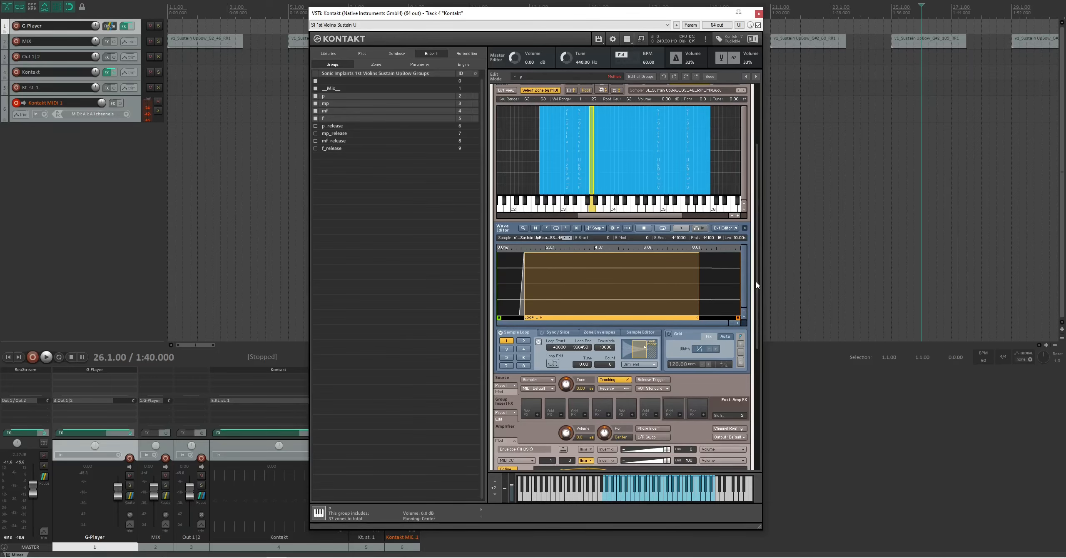
# - Compare the MIDI CC volume modulators of the mp, mf and f groups with those of p_release and f_release
pyautogui.scroll(3, 759, 254)
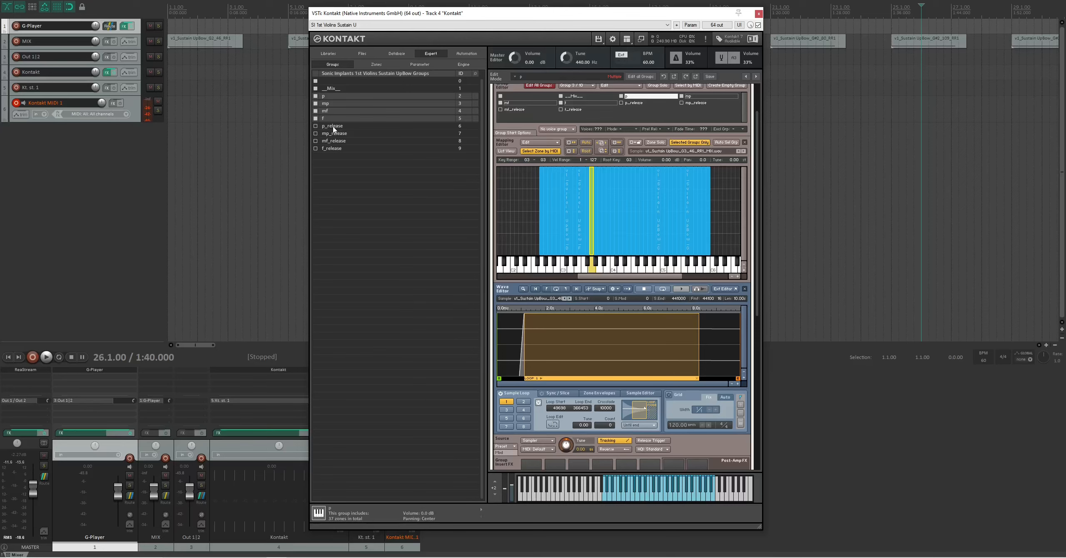
pyautogui.scroll(-3, 678, 222)
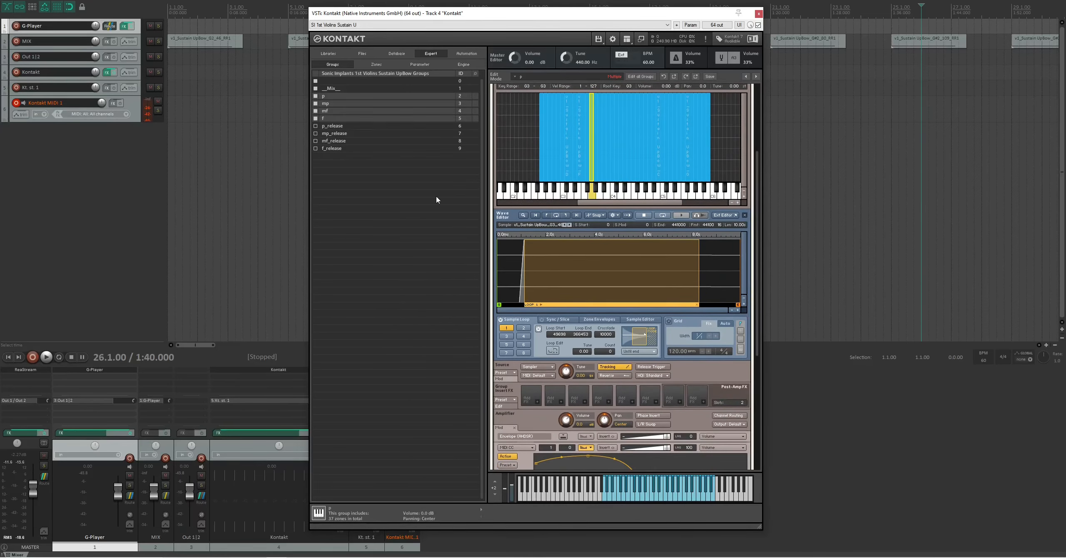
pyautogui.click(327, 103)
pyautogui.click(330, 111)
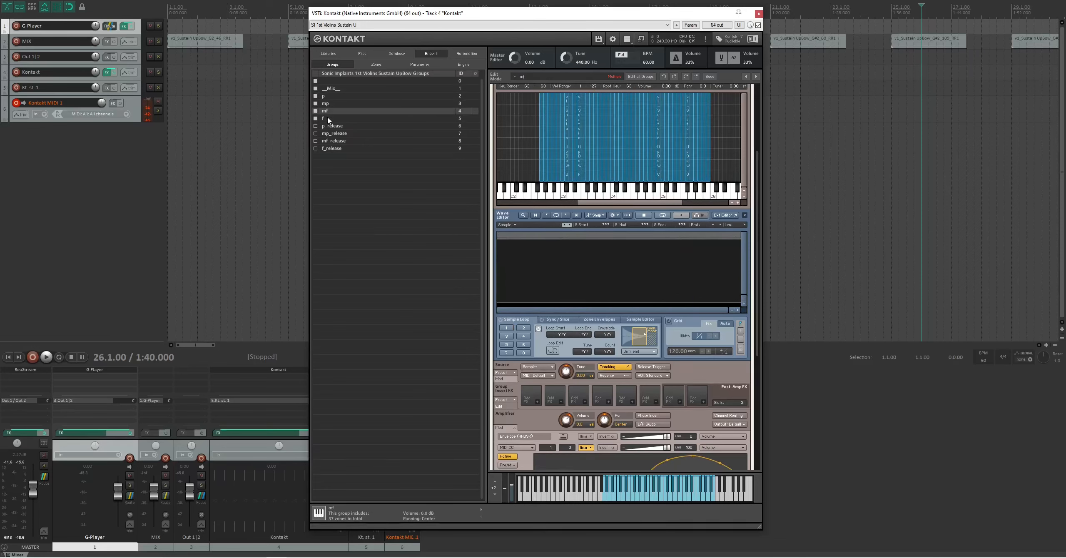
pyautogui.click(329, 118)
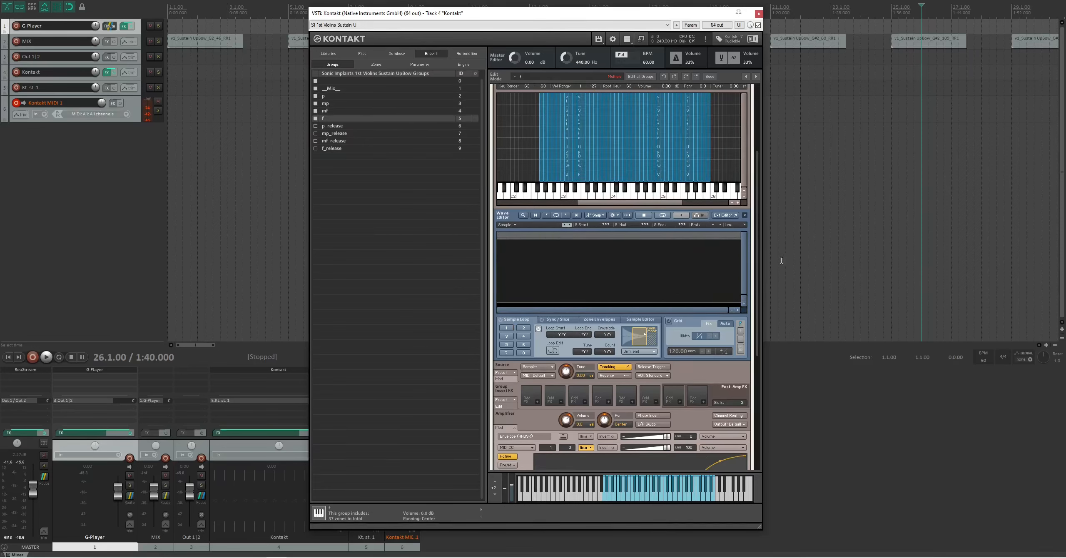
pyautogui.scroll(-4, 670, 330)
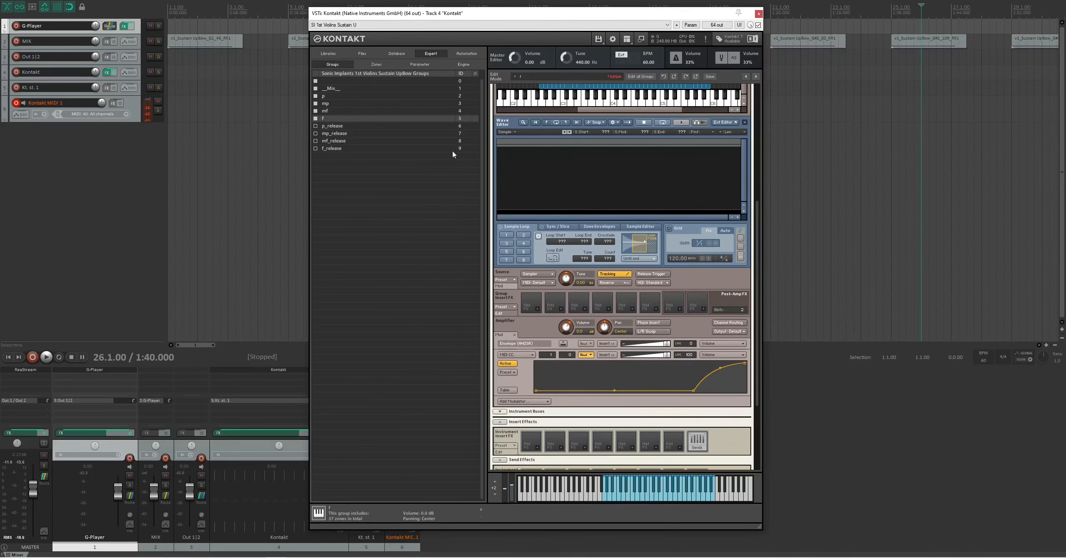
pyautogui.click(341, 126)
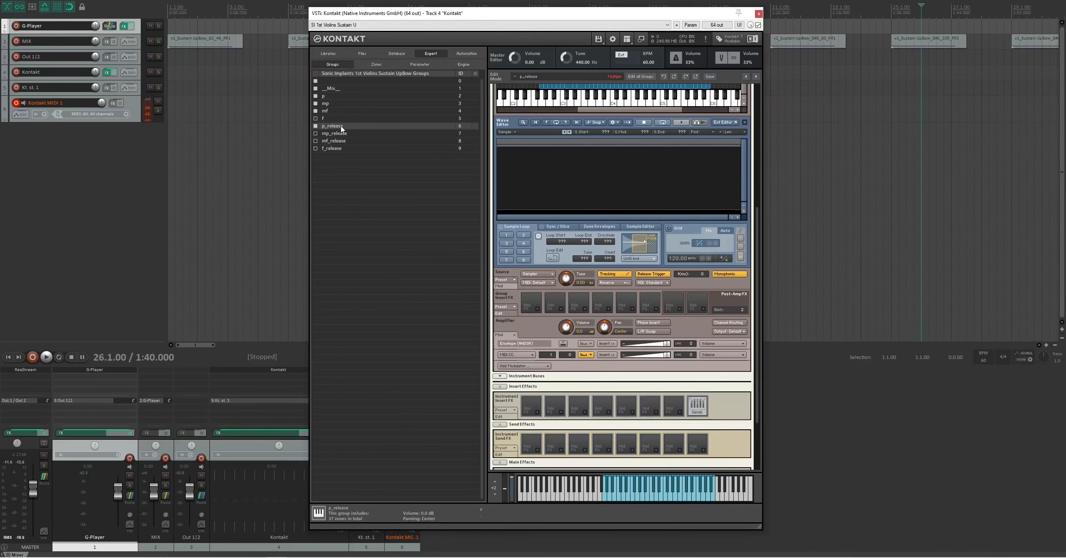
pyautogui.click(336, 149)
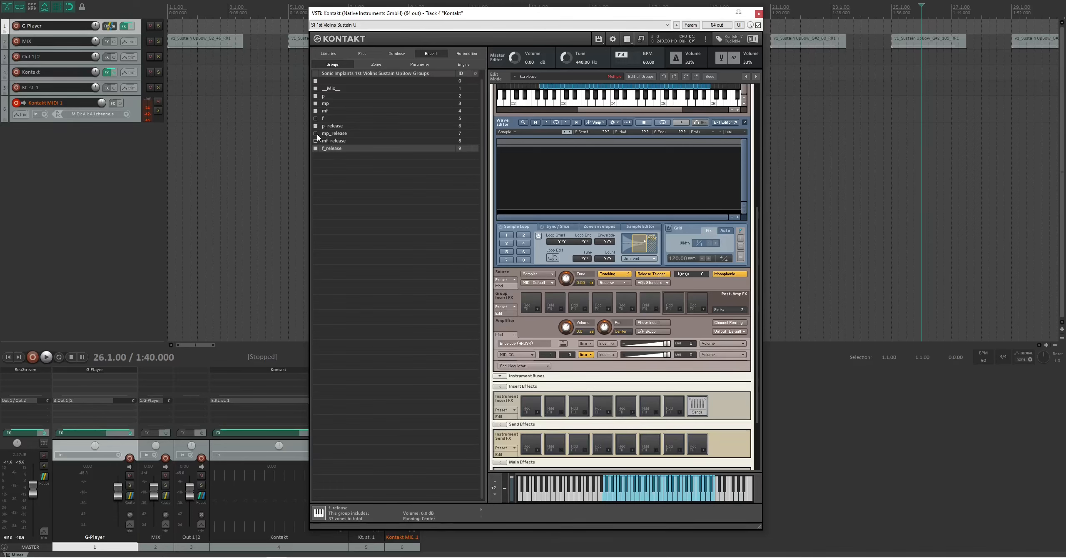
# - Save the p group's MIDI CC volume curve as a user preset named p
pyautogui.click(323, 97)
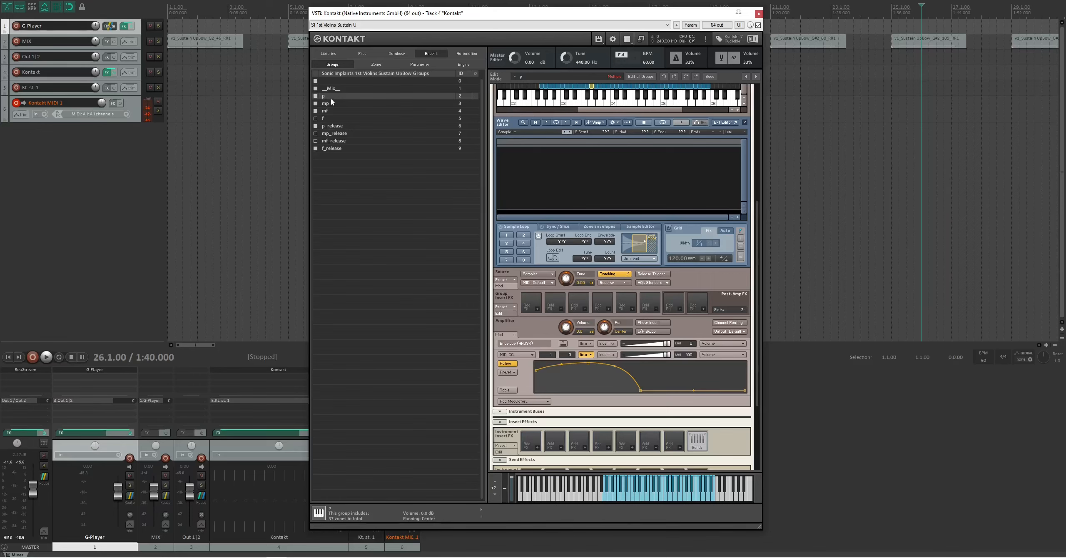
pyautogui.click(516, 375)
pyautogui.click(520, 395)
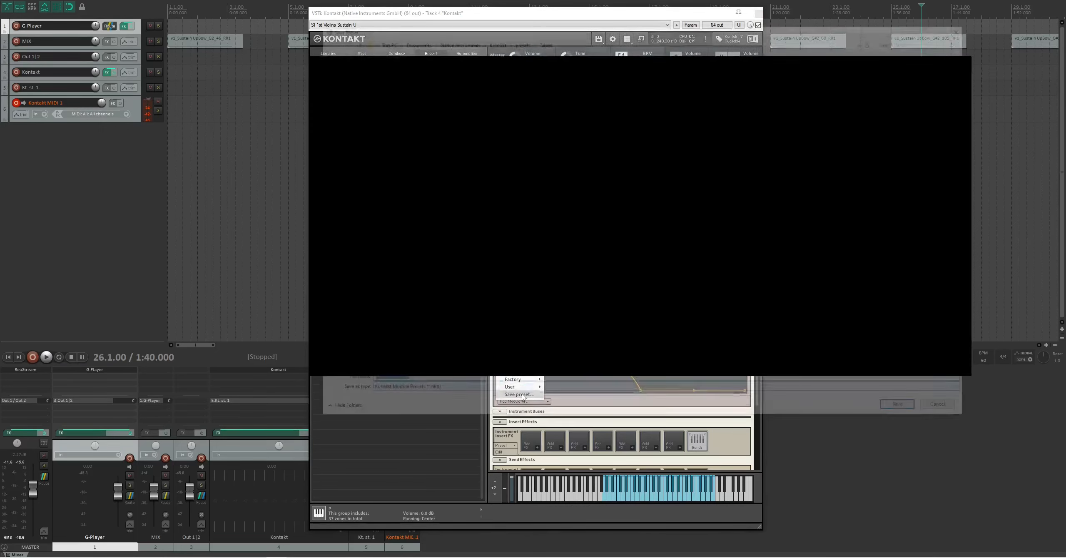
pyautogui.write('p')
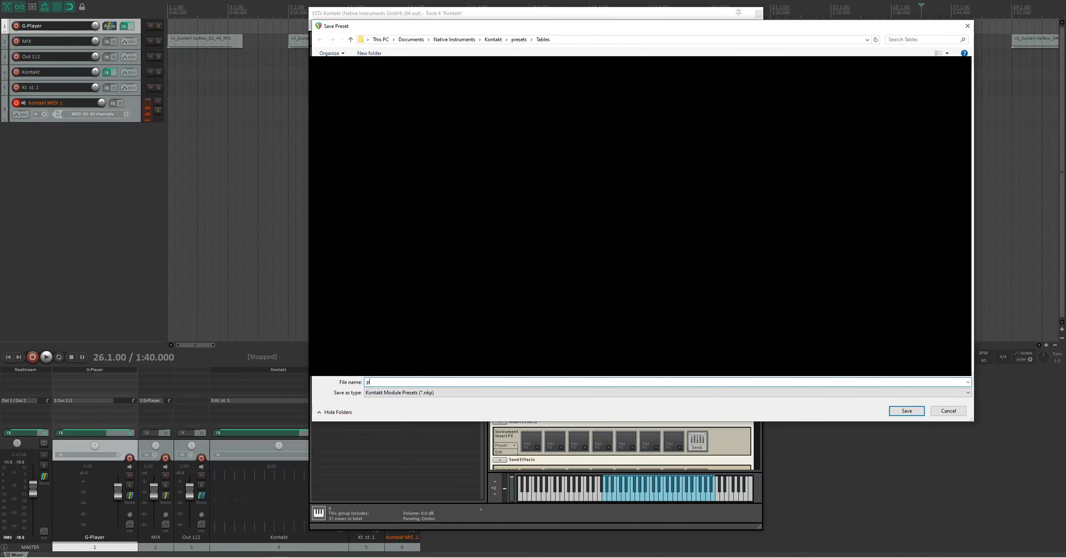
pyautogui.press('Return')
# - Save the mp group's MIDI CC volume curve as a user preset named mp
pyautogui.click(325, 104)
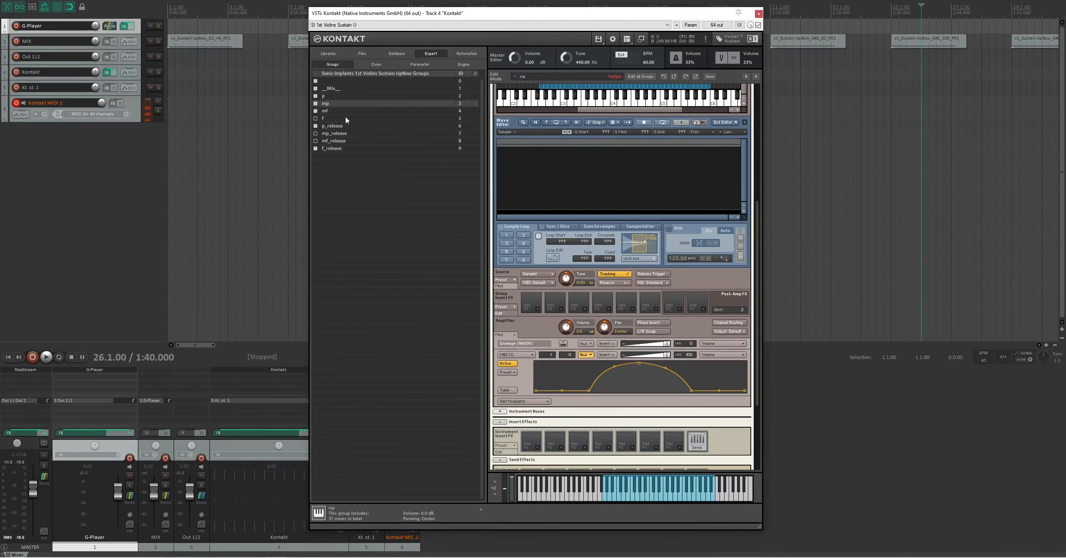
pyautogui.click(507, 372)
pyautogui.click(520, 395)
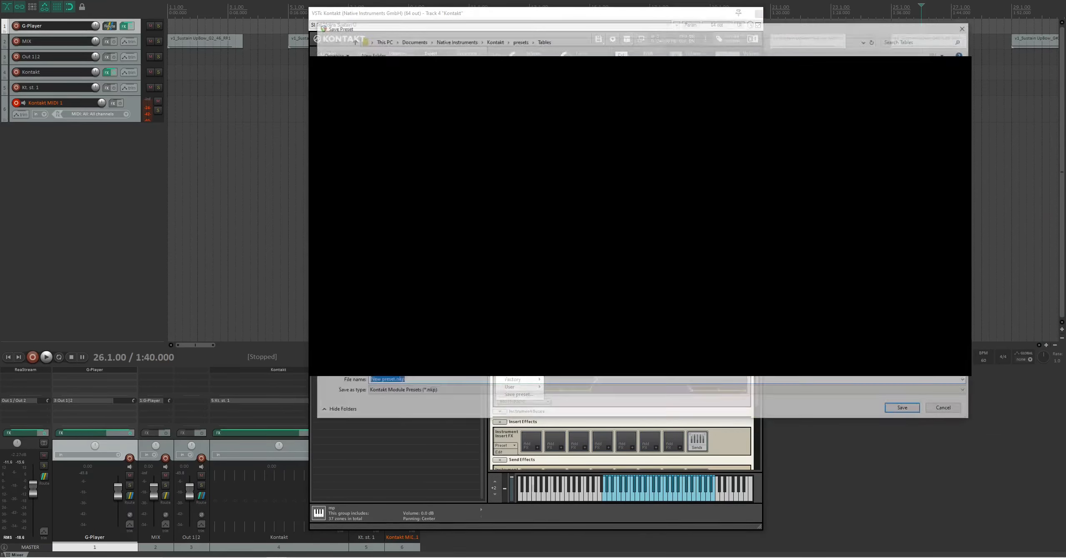
pyautogui.write('mp')
pyautogui.press('Return')
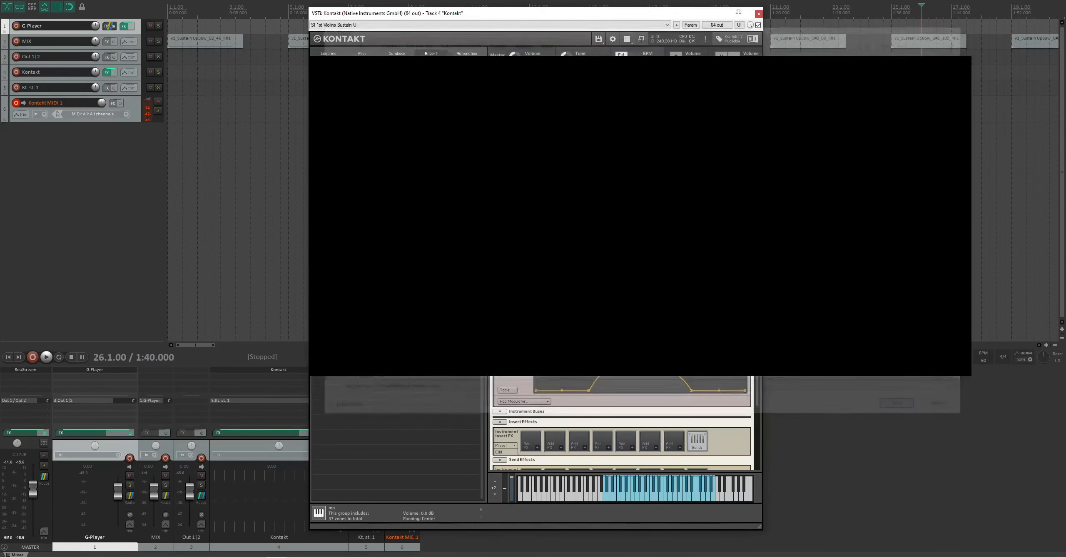
# - Save the mf group's MIDI CC volume curve as a user preset named mf
pyautogui.click(326, 112)
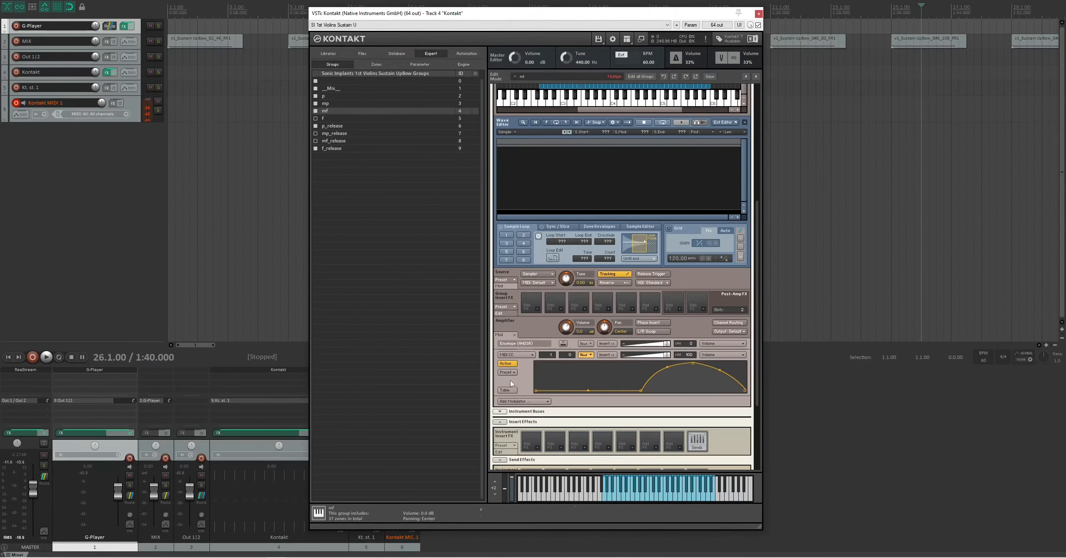
pyautogui.click(507, 372)
pyautogui.click(518, 394)
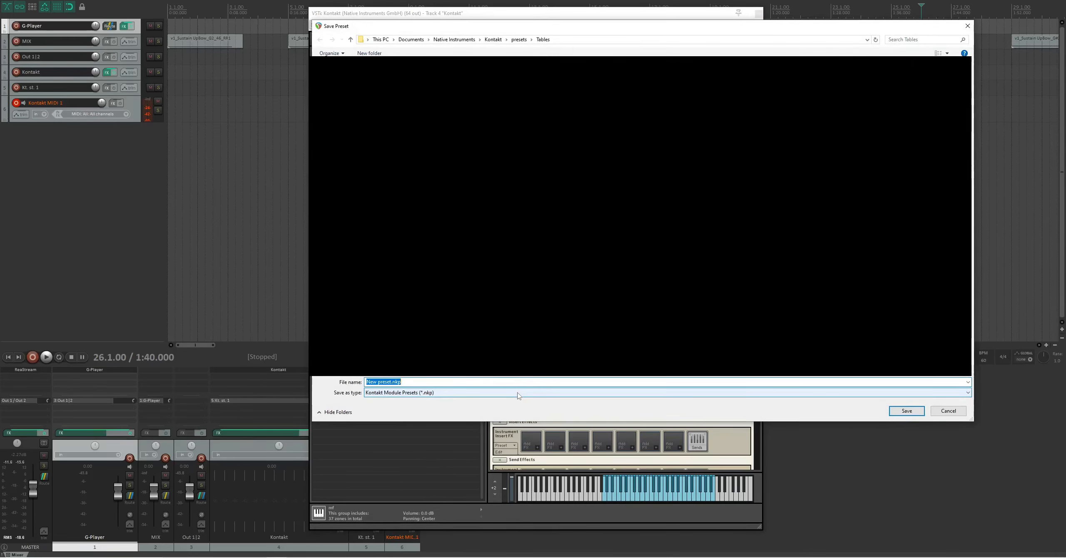
pyautogui.write('f')
pyautogui.press('Return')
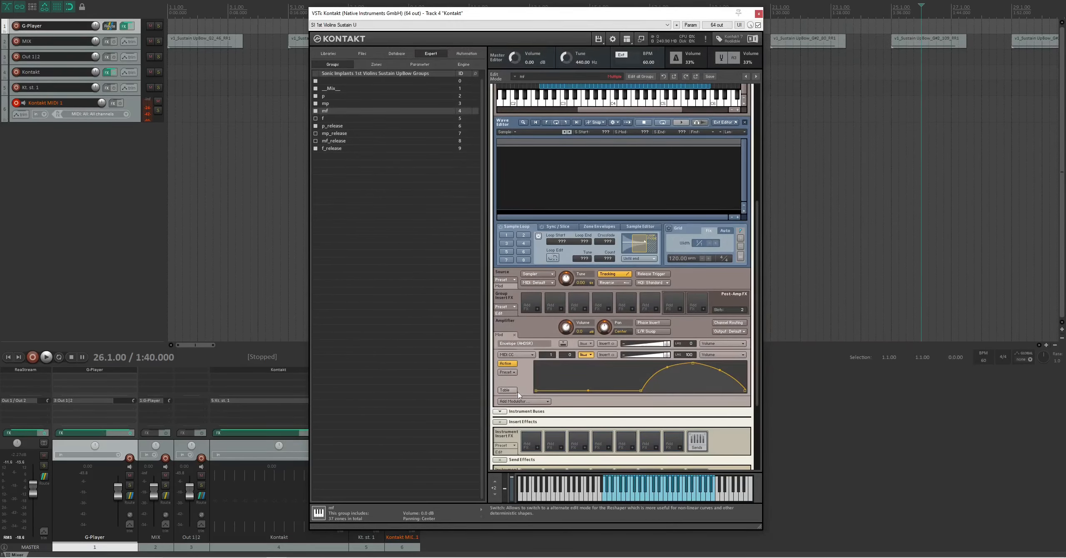
# - Save the f group's MIDI CC volume curve as a user preset named f
pyautogui.click(316, 120)
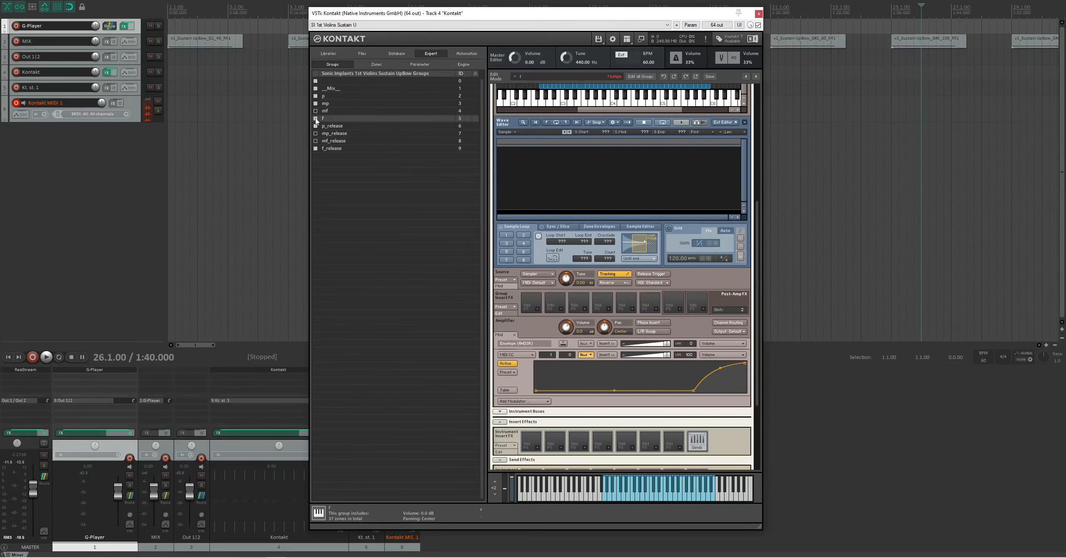
pyautogui.click(505, 372)
pyautogui.click(524, 394)
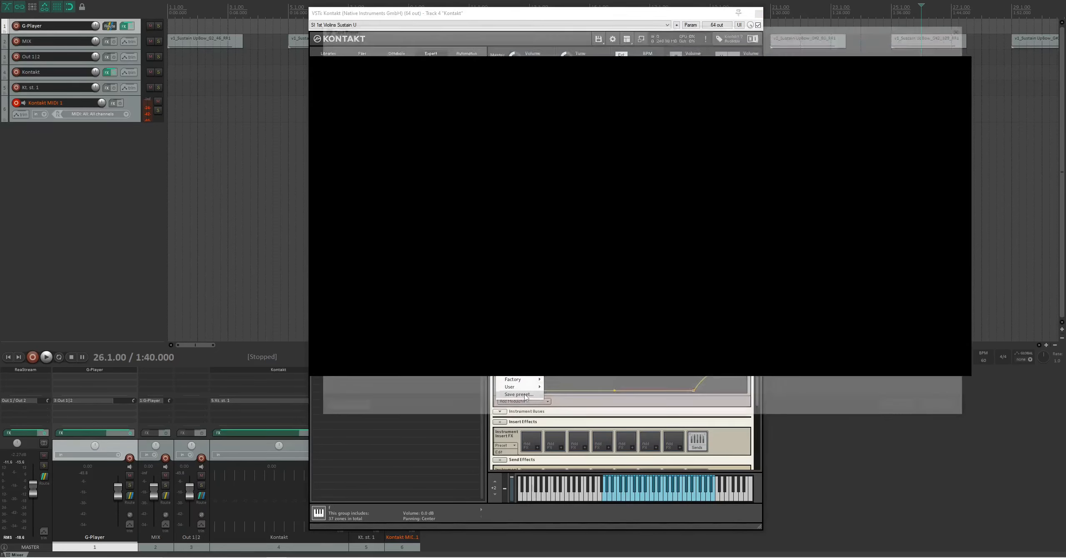
pyautogui.click(907, 410)
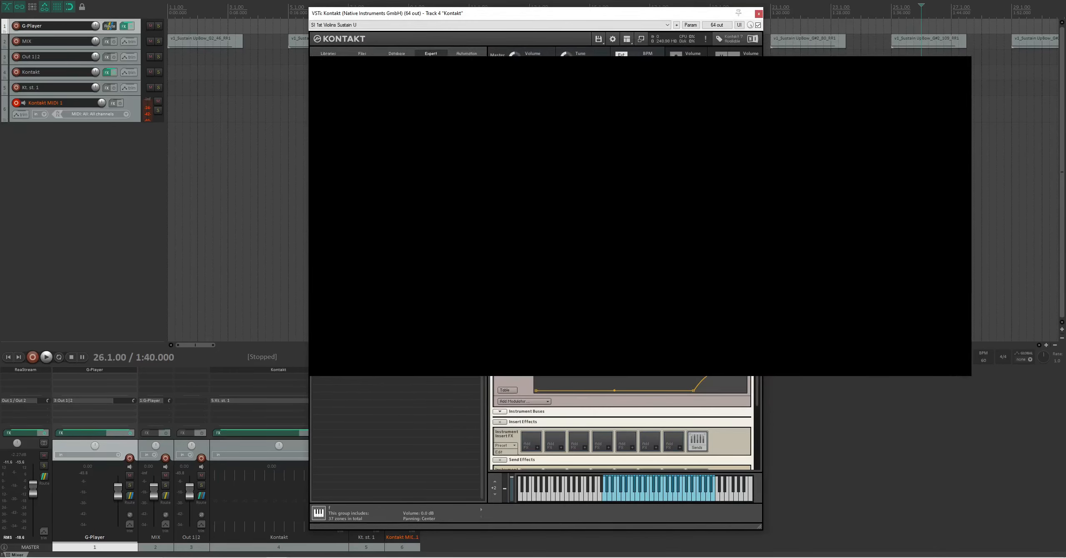
# - Select the p_release group for editing and exclude the p, mp, mf, f and other release groups from the edit
pyautogui.click(315, 133)
pyautogui.click(315, 111)
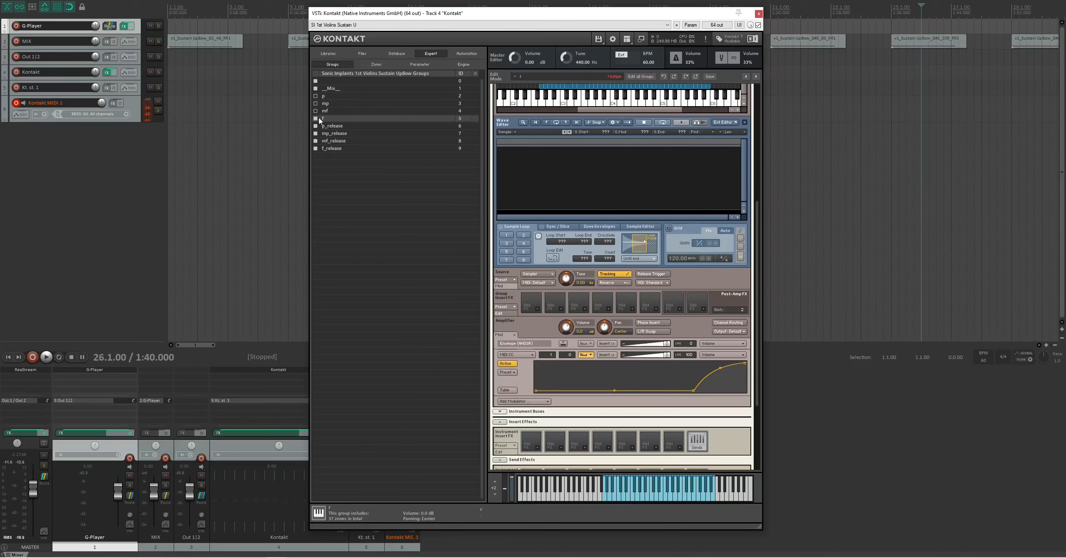
pyautogui.click(319, 125)
pyautogui.click(315, 118)
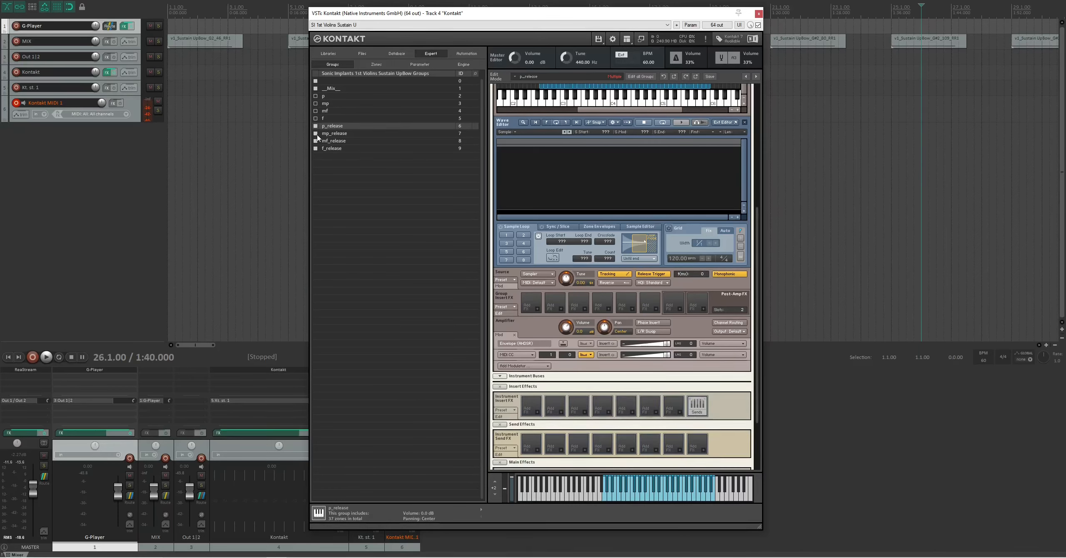
pyautogui.click(315, 133)
pyautogui.click(315, 140)
pyautogui.click(316, 148)
# - Load the user curve preset p into the p_release group's MIDI CC volume modulator
pyautogui.click(588, 355)
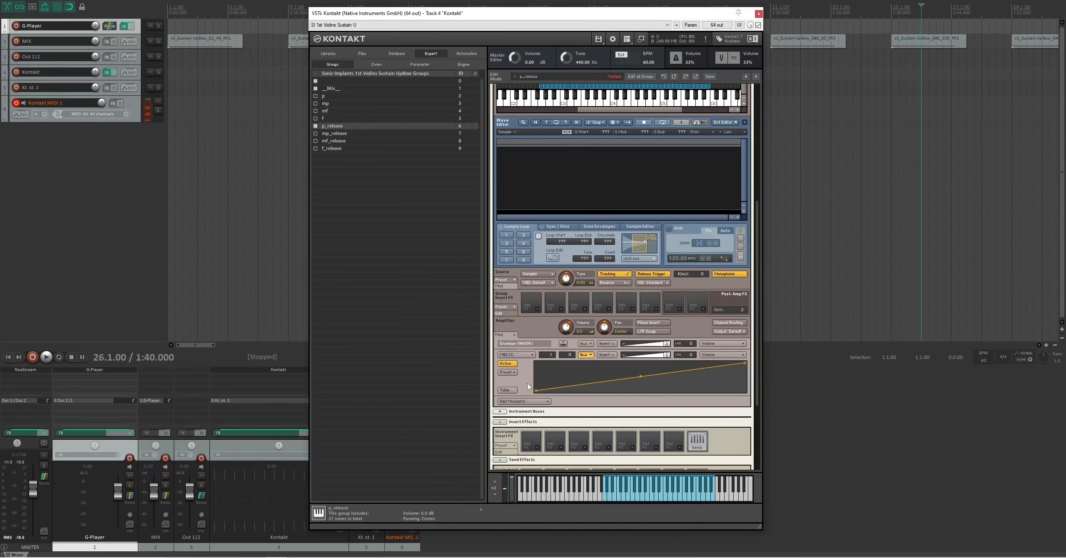
pyautogui.click(508, 372)
pyautogui.moveTo(528, 388)
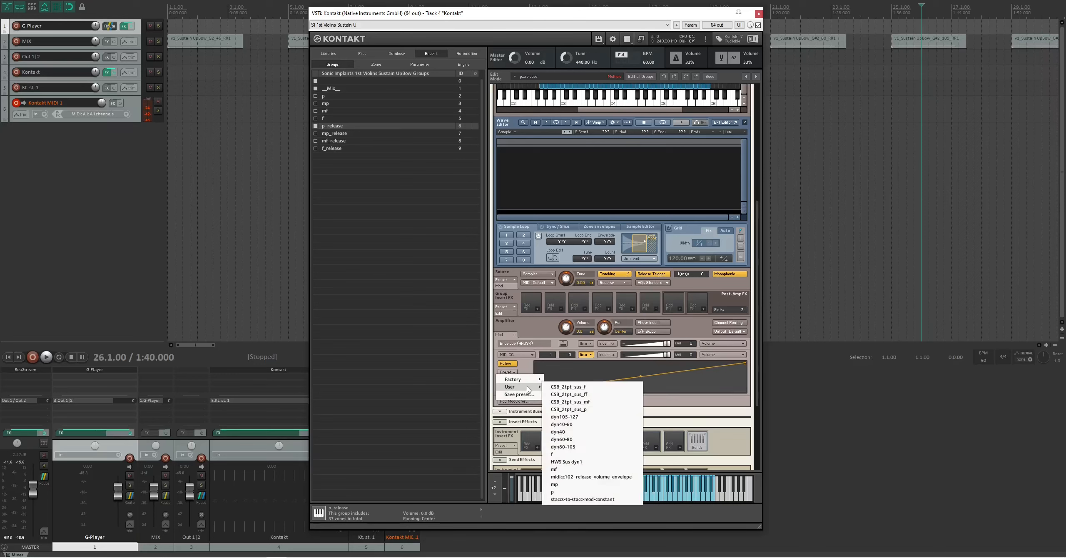
pyautogui.click(557, 492)
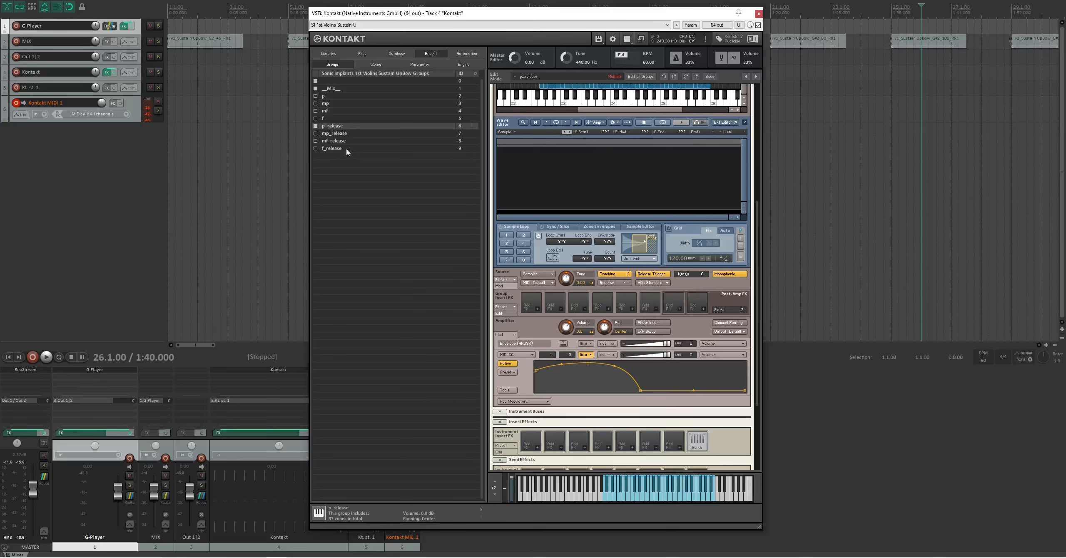
# - Load the user curve preset mp into the mp_release group's MIDI CC volume modulator
pyautogui.click(340, 134)
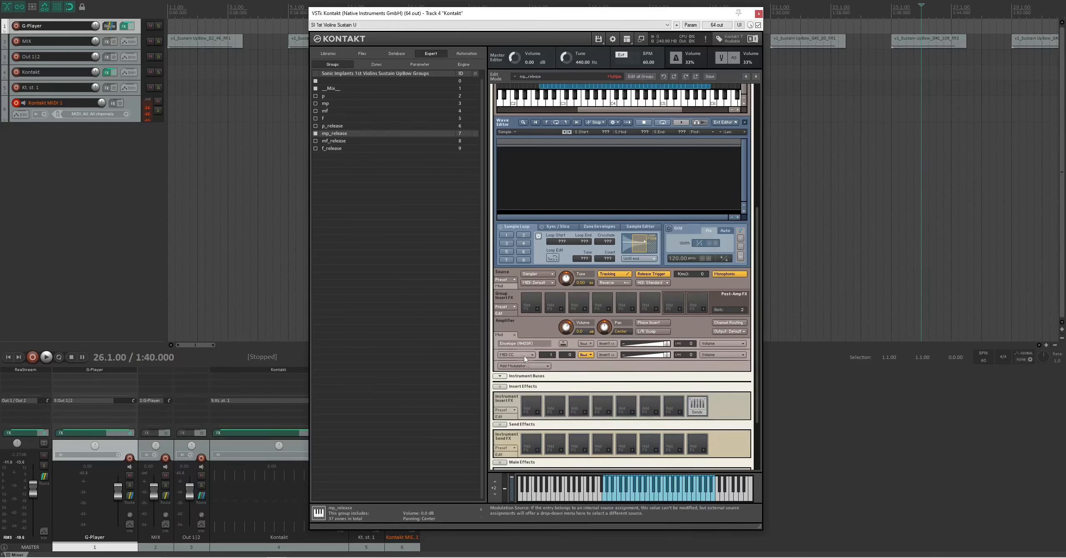
pyautogui.click(590, 355)
pyautogui.click(508, 372)
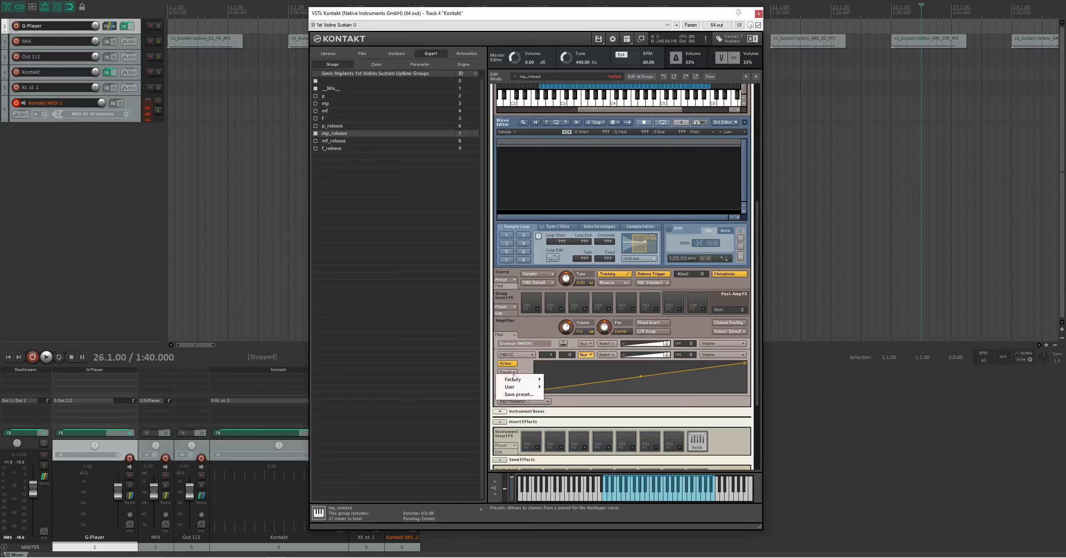
pyautogui.moveTo(517, 386)
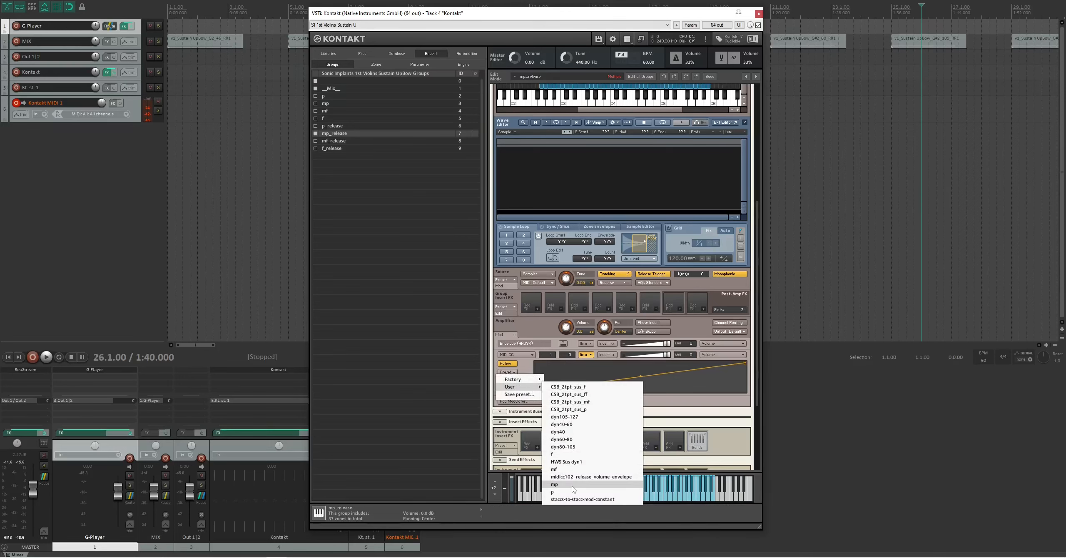
pyautogui.click(558, 484)
# - Load the user curve preset mf into the mf_release group's MIDI CC volume modulator
pyautogui.click(338, 142)
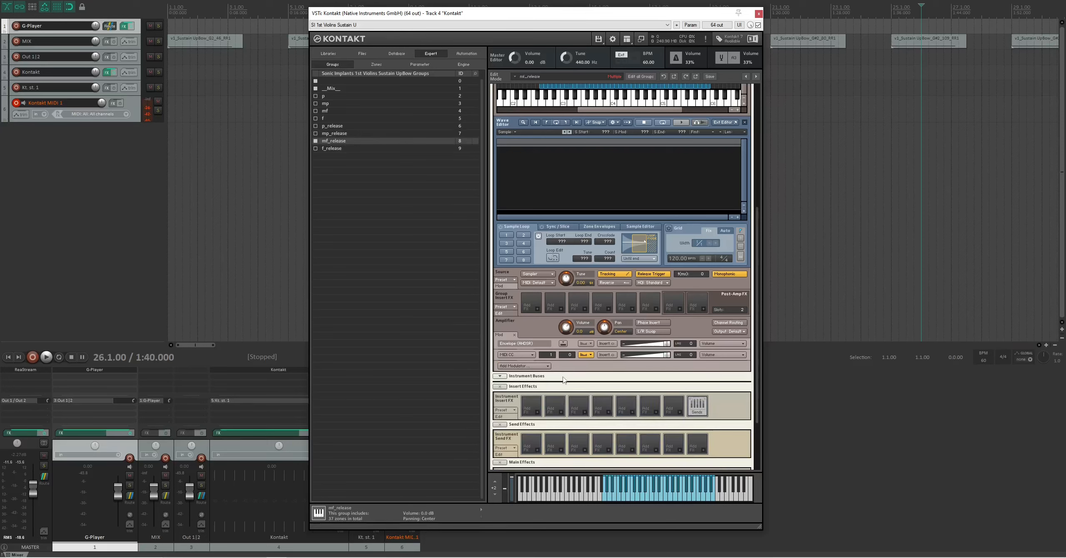
pyautogui.click(591, 355)
pyautogui.click(514, 372)
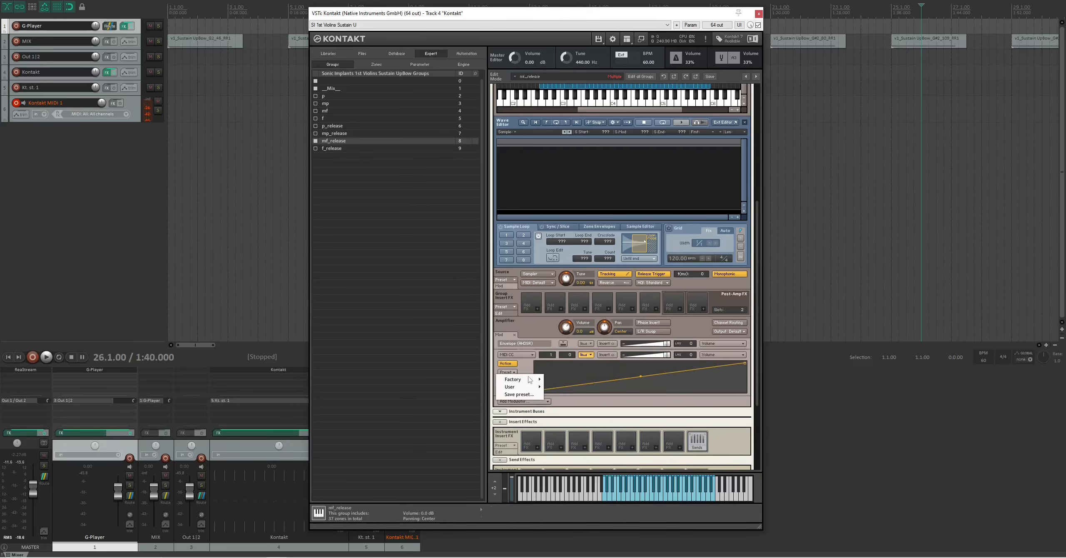
pyautogui.moveTo(517, 386)
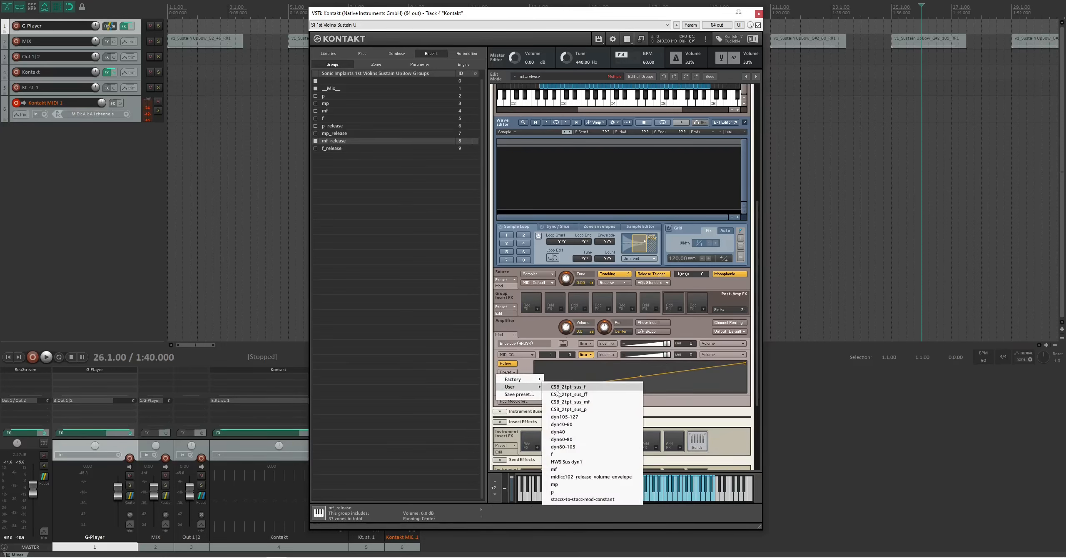
pyautogui.click(558, 477)
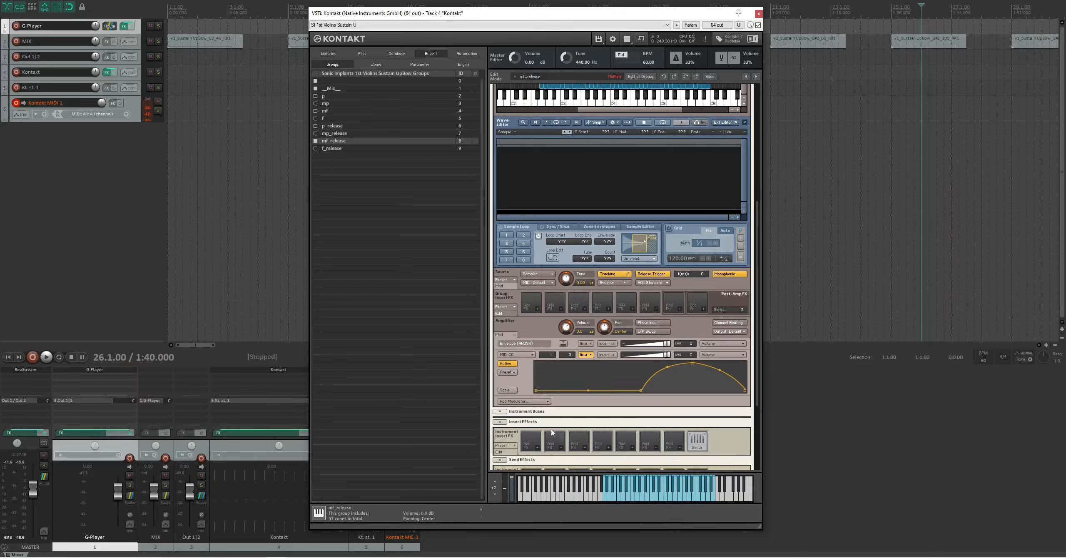
# - Load the user curve preset f into the f_release group's MIDI CC volume modulator
pyautogui.click(341, 149)
pyautogui.click(586, 355)
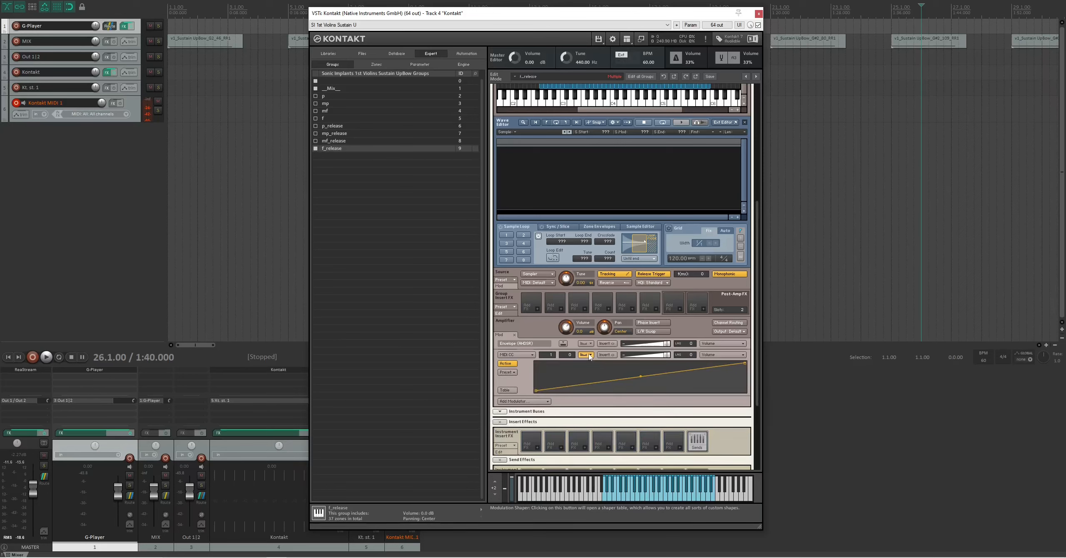
pyautogui.click(507, 372)
pyautogui.moveTo(532, 388)
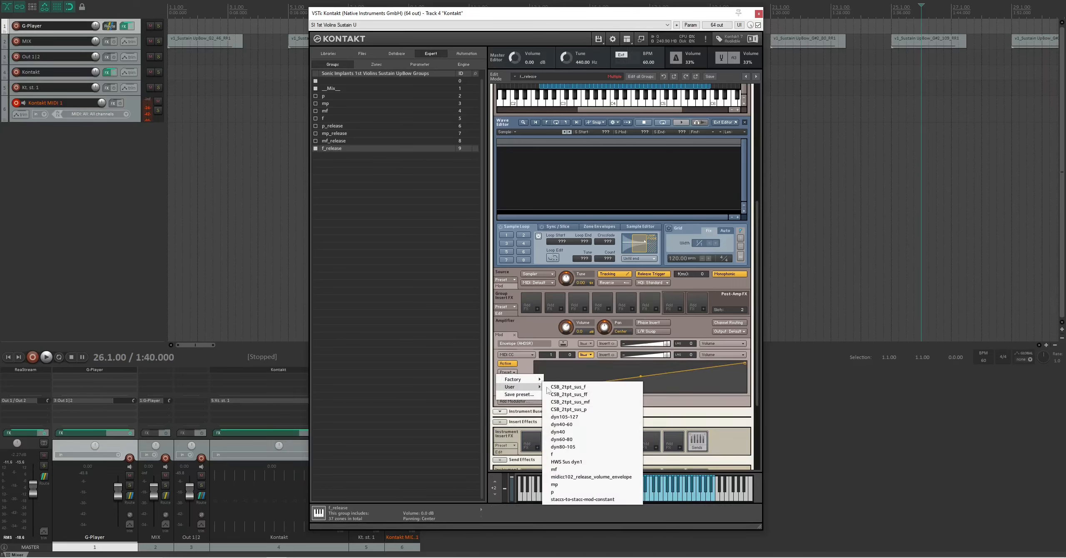
pyautogui.click(561, 454)
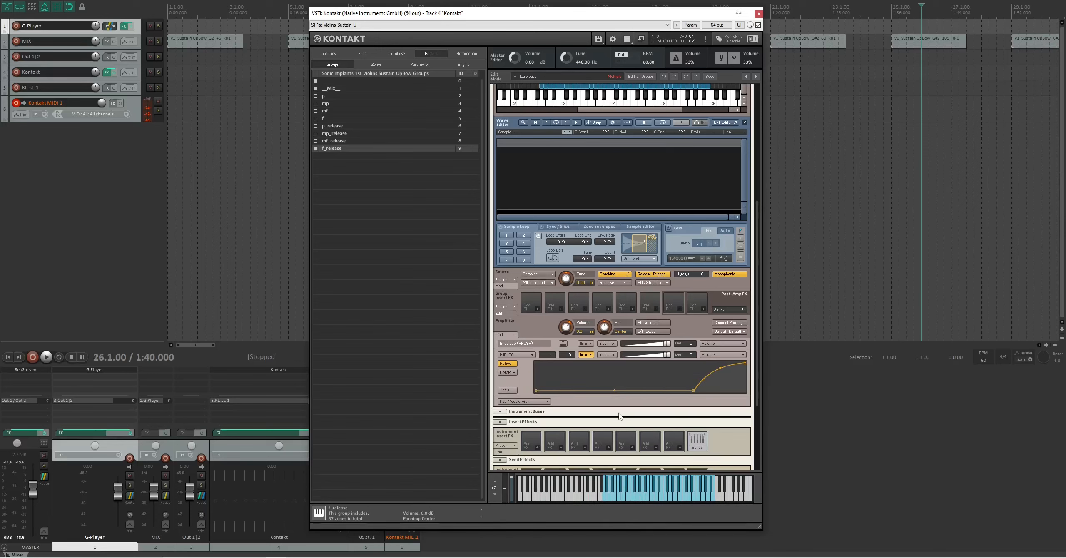
# - Include the p_release, mp_release and mf_release groups in the edit alongside f_release
pyautogui.scroll(6, 741, 148)
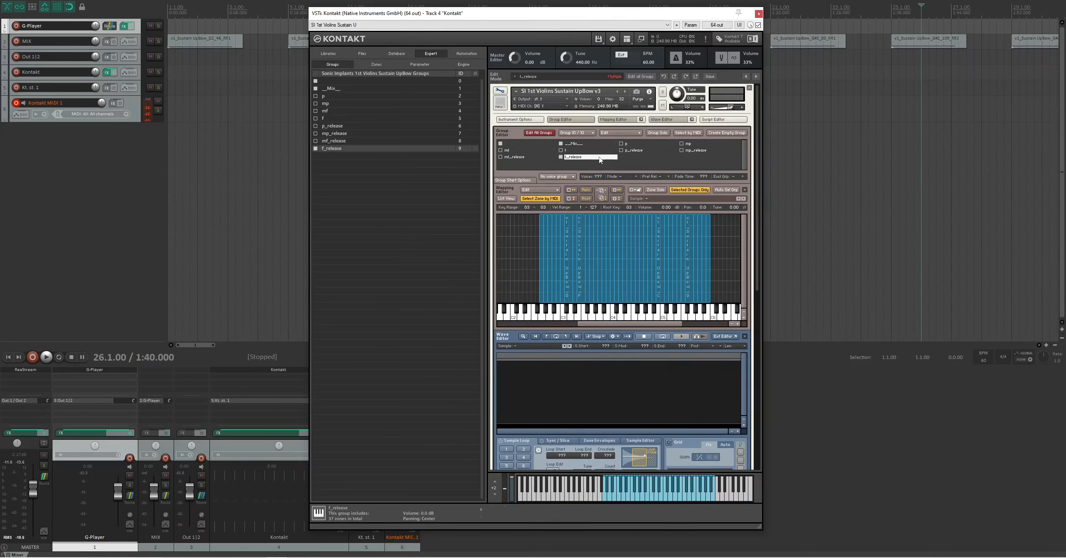
pyautogui.click(657, 133)
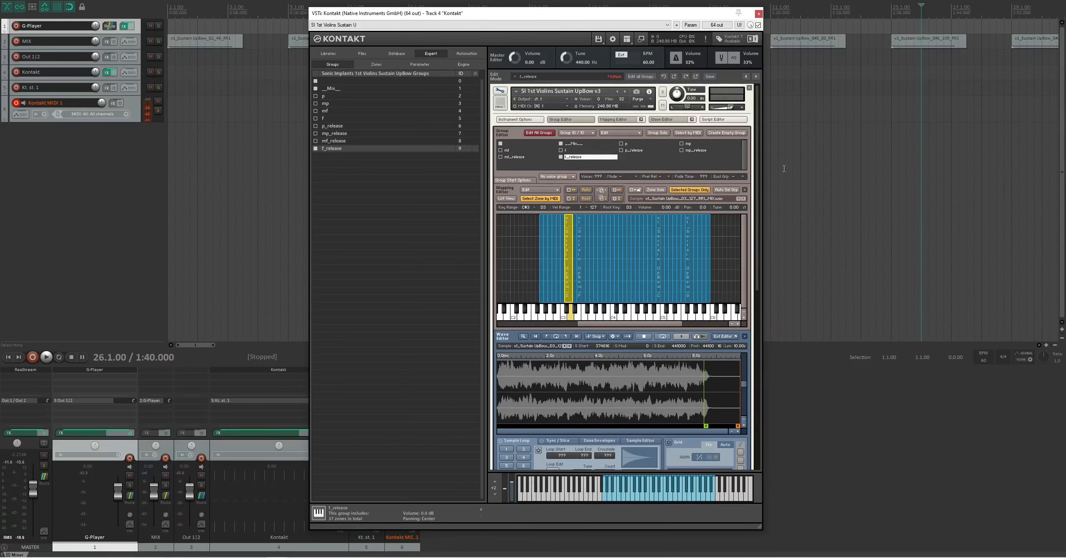
pyautogui.click(315, 126)
pyautogui.click(316, 133)
pyautogui.click(315, 141)
# - Try a volume envelope attack of 120 ms for the release groups, and settle on 80 ms
pyautogui.moveTo(757, 250); pyautogui.dragTo(751, 462)
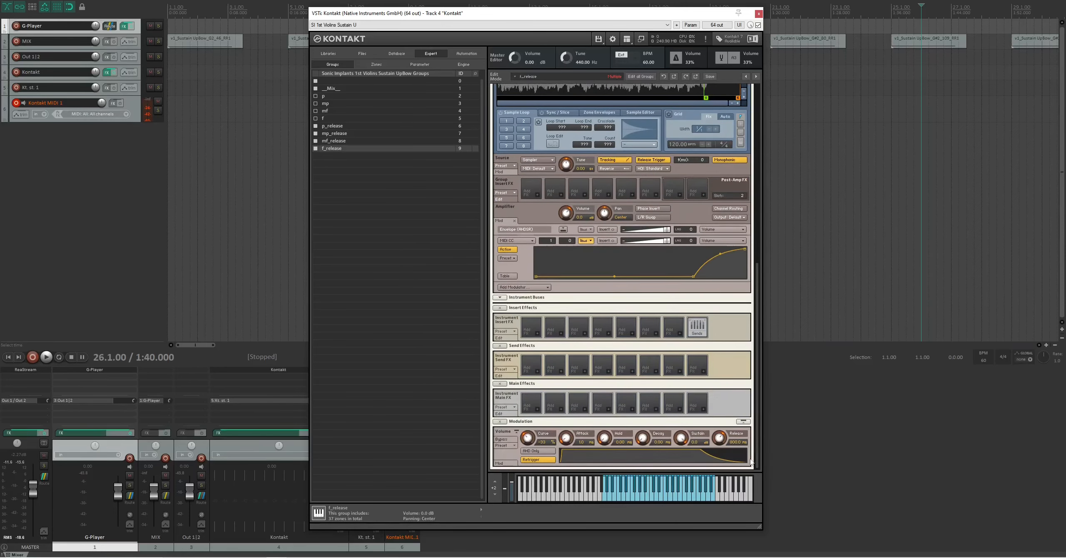
pyautogui.doubleClick(583, 443)
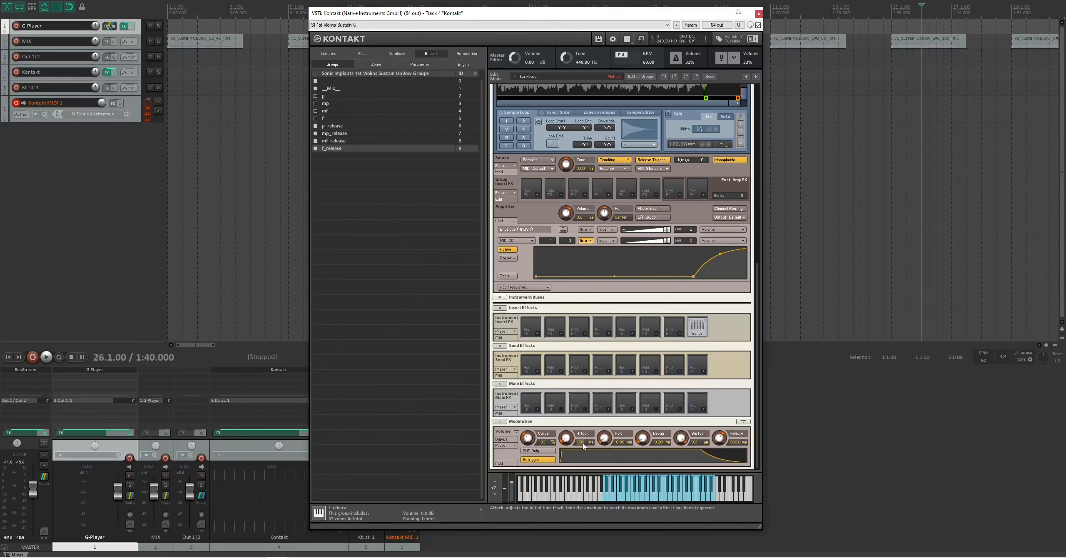
pyautogui.write('120')
pyautogui.press('Return')
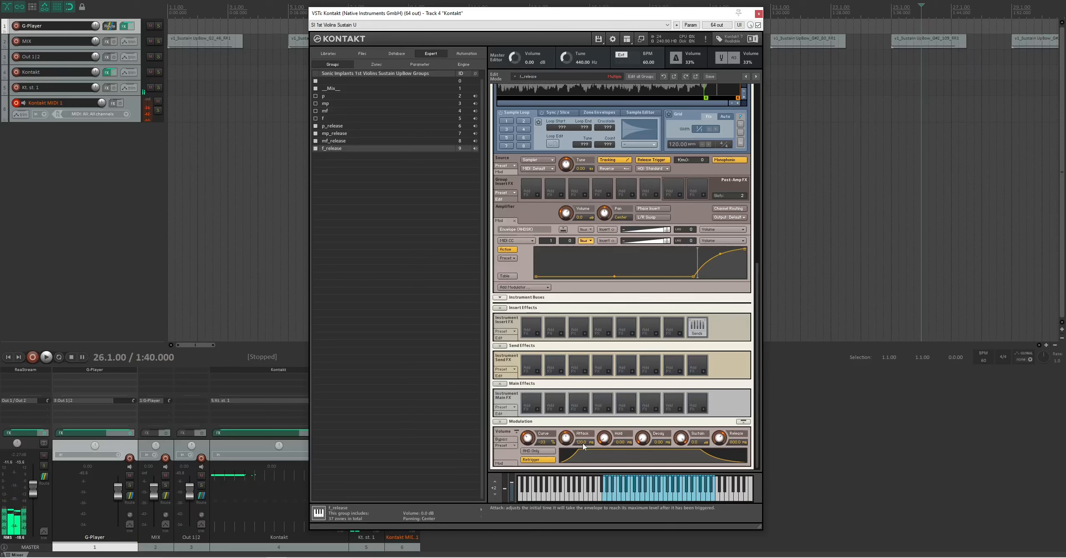
pyautogui.write('80')
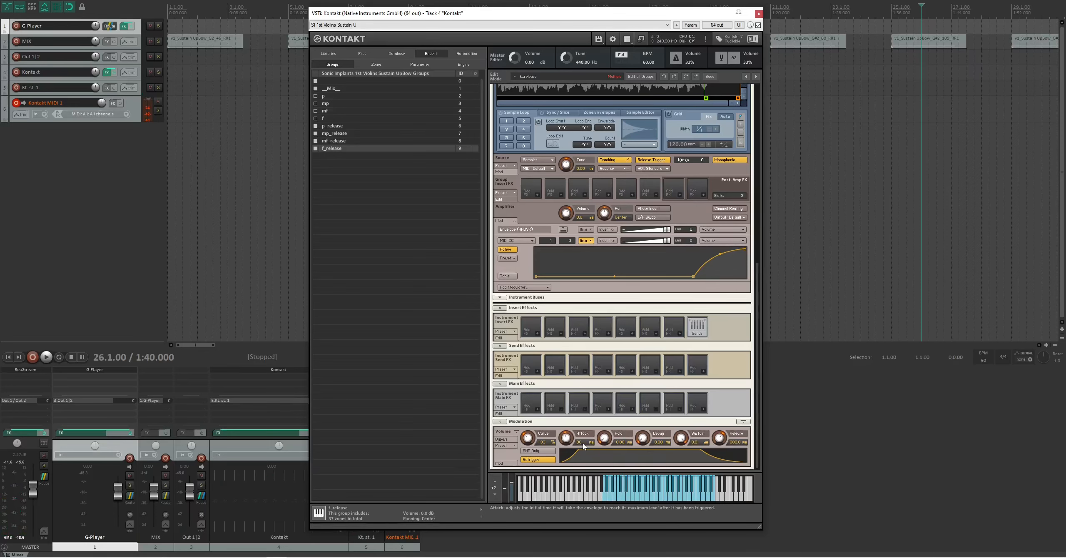
pyautogui.press('Return')
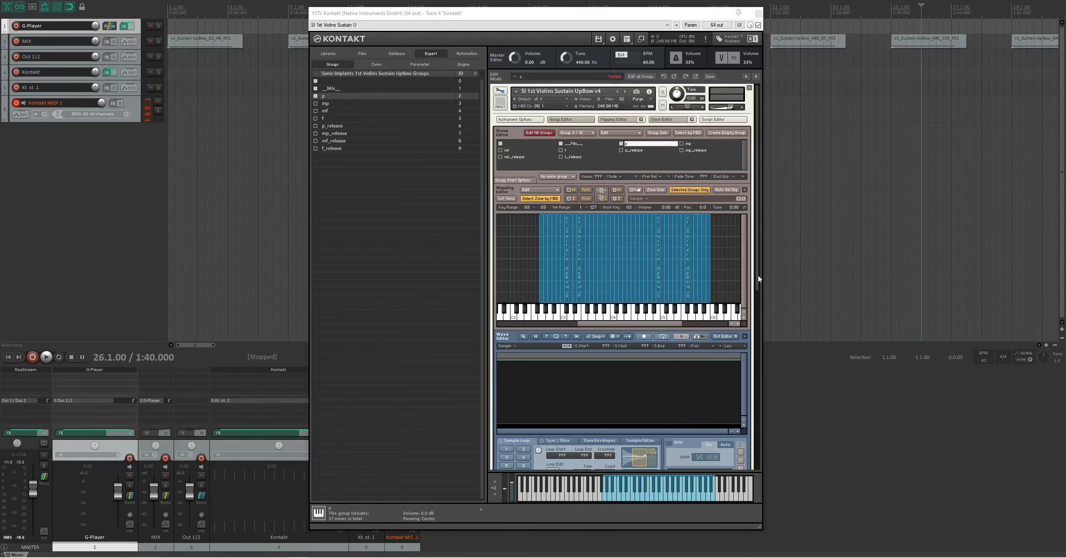
# - Create an AET morph layer named p from all zones of the p group
pyautogui.moveTo(758, 279); pyautogui.dragTo(756, 277)
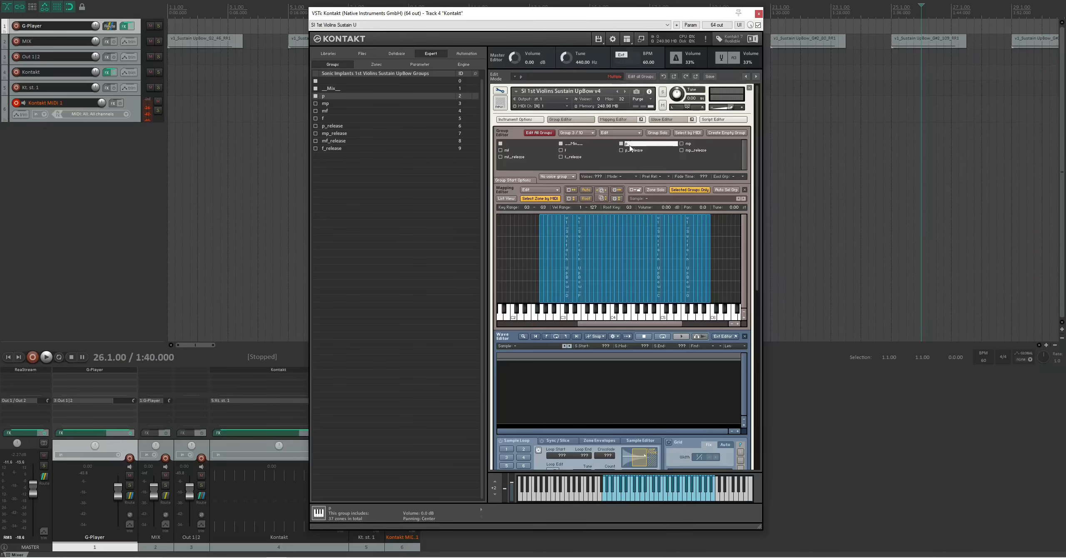
pyautogui.moveTo(716, 228); pyautogui.dragTo(538, 255)
pyautogui.rightClick(569, 245)
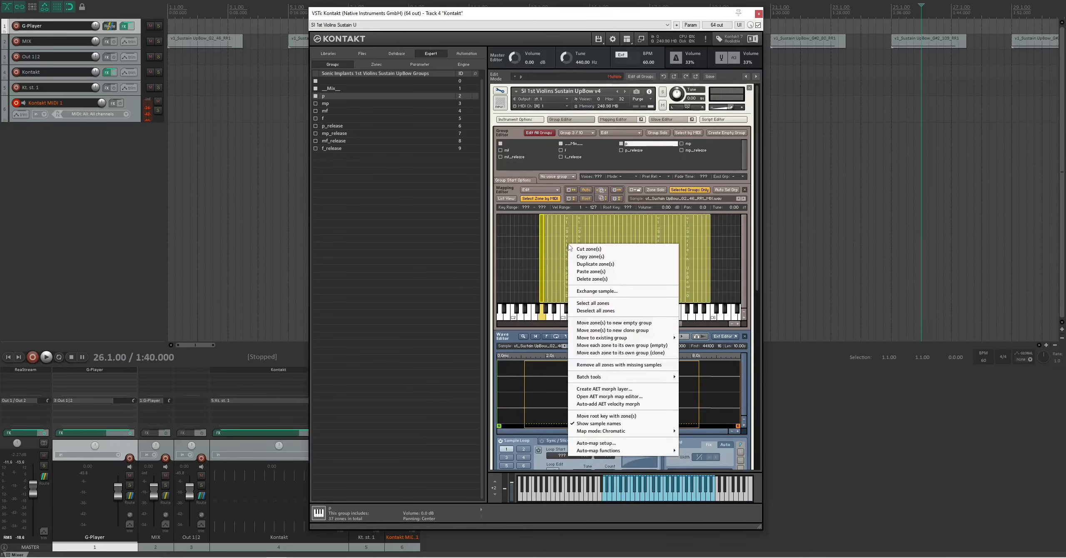
pyautogui.click(599, 391)
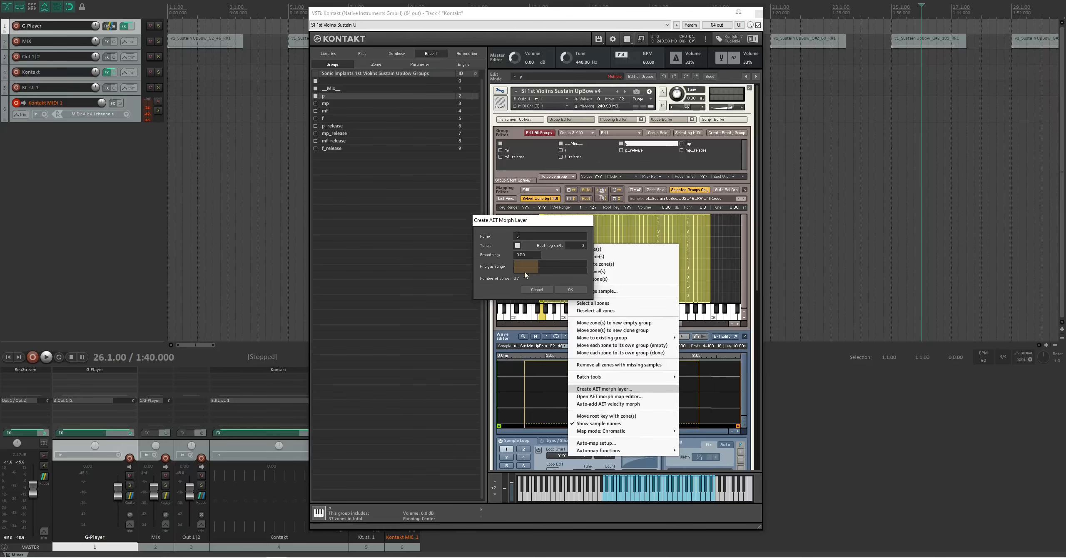
pyautogui.click(570, 289)
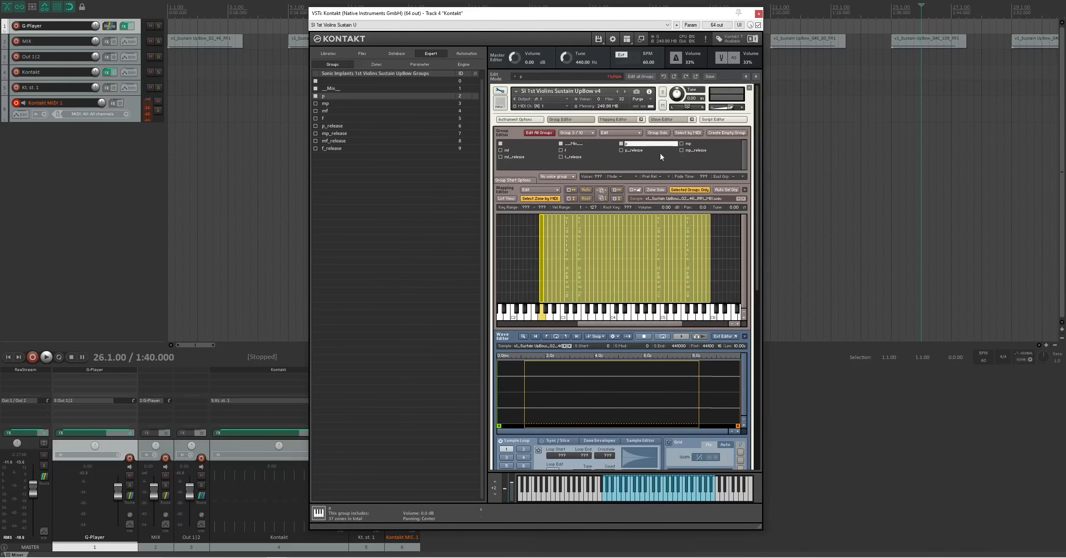
# - Create an AET morph layer named mp from all zones of the mp group
pyautogui.click(690, 144)
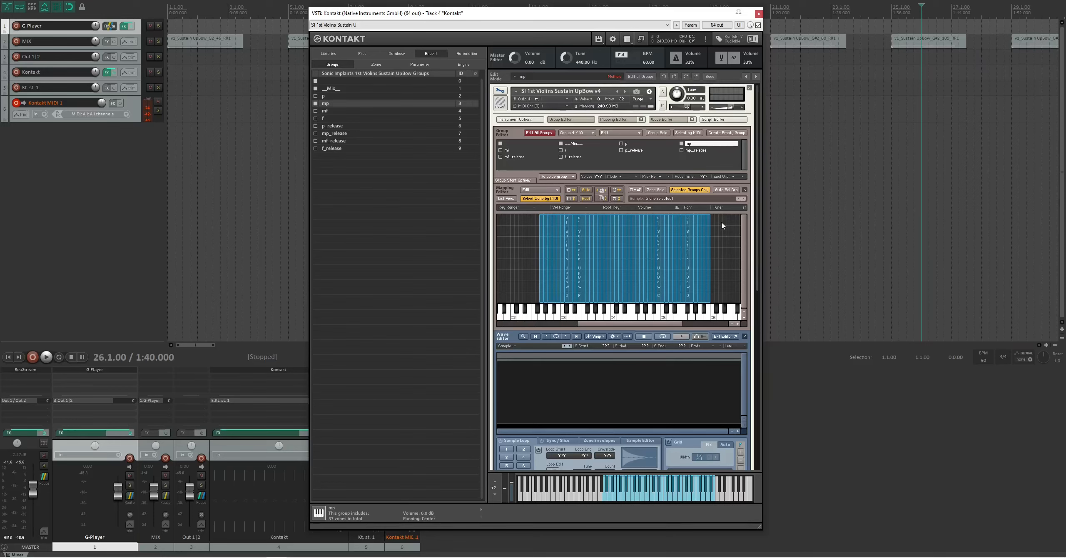
pyautogui.moveTo(723, 222); pyautogui.dragTo(581, 260)
pyautogui.rightClick(595, 249)
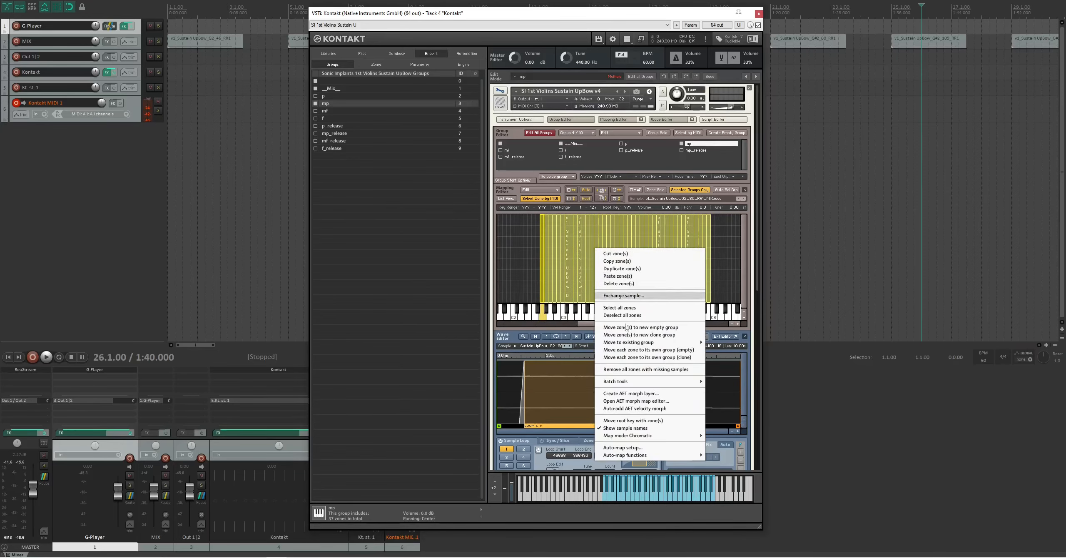
pyautogui.click(632, 395)
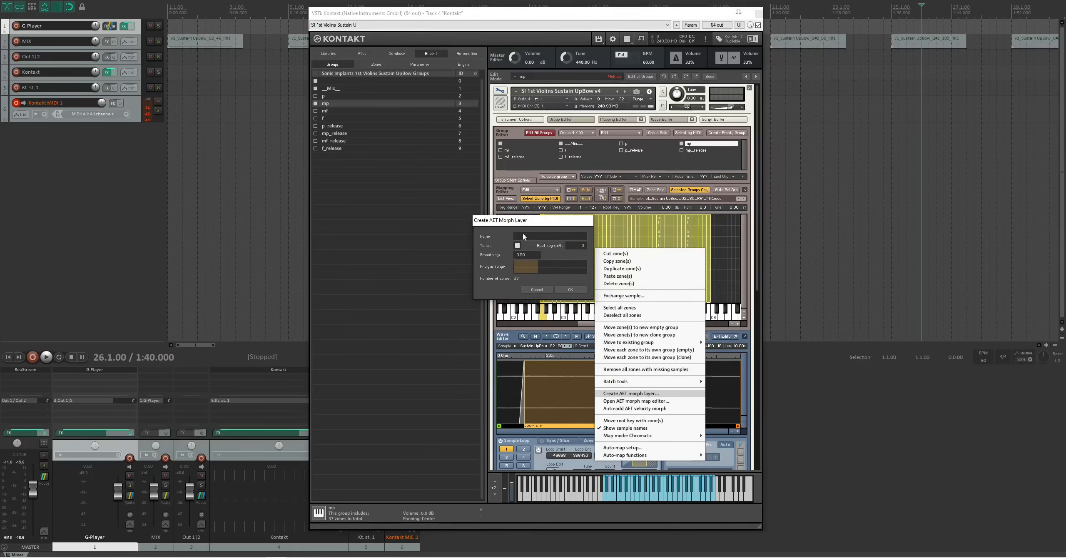
pyautogui.click(518, 246)
pyautogui.click(570, 289)
# - Create an AET morph layer named mf from all zones of the mf group
pyautogui.click(507, 150)
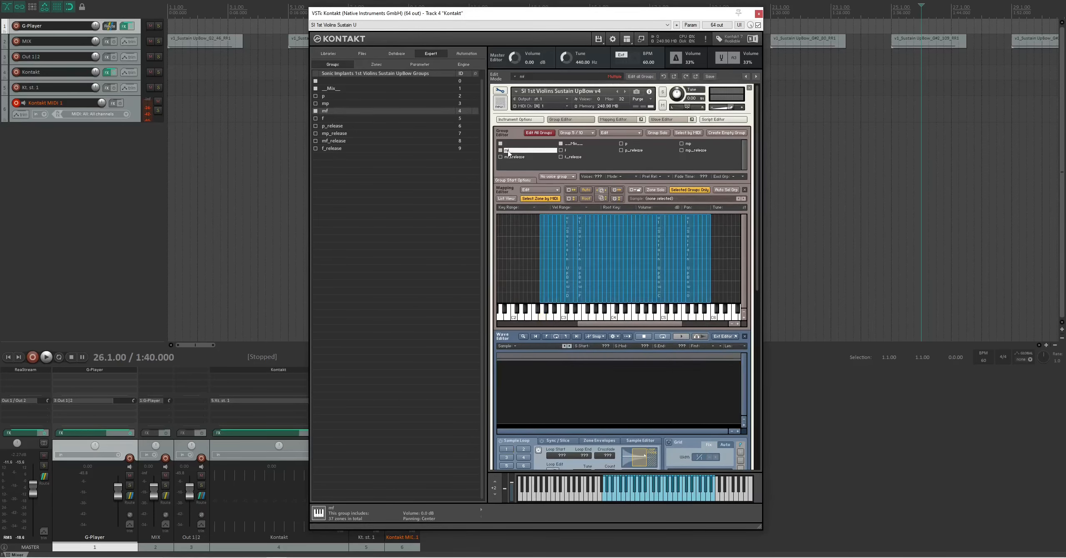
pyautogui.moveTo(726, 230); pyautogui.dragTo(525, 266)
pyautogui.rightClick(584, 251)
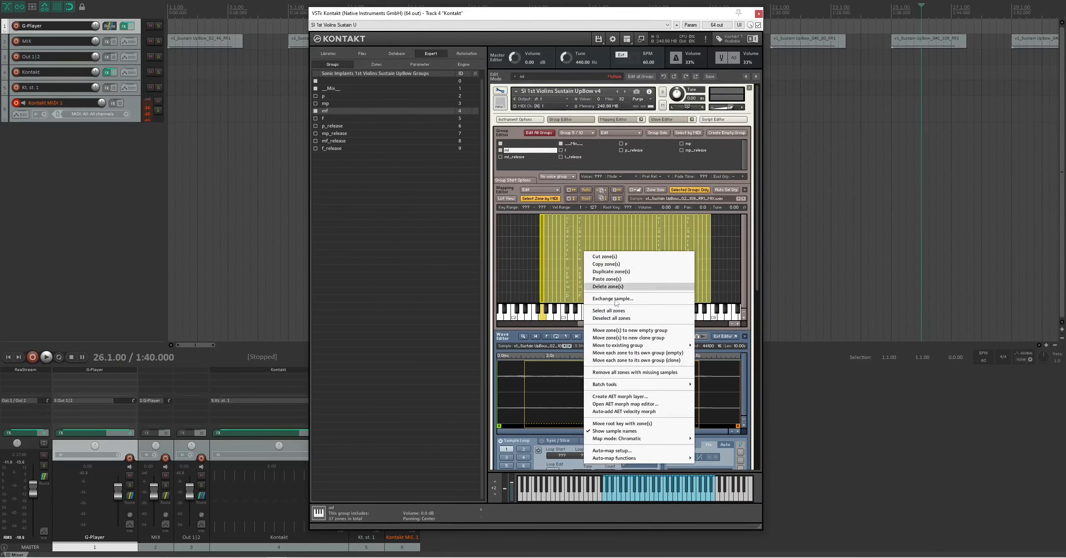
pyautogui.click(620, 396)
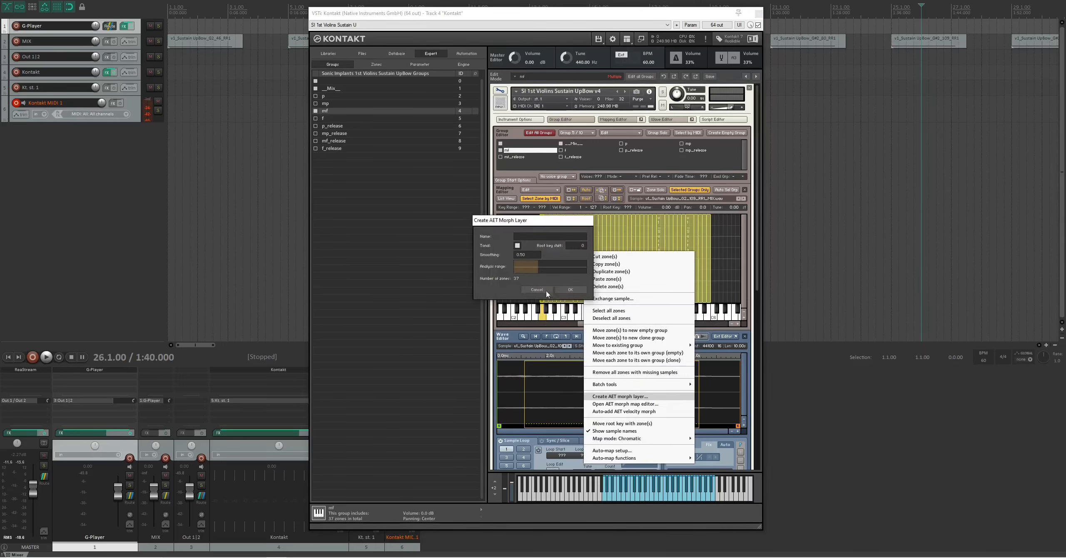
pyautogui.click(517, 246)
pyautogui.click(517, 246)
pyautogui.click(570, 289)
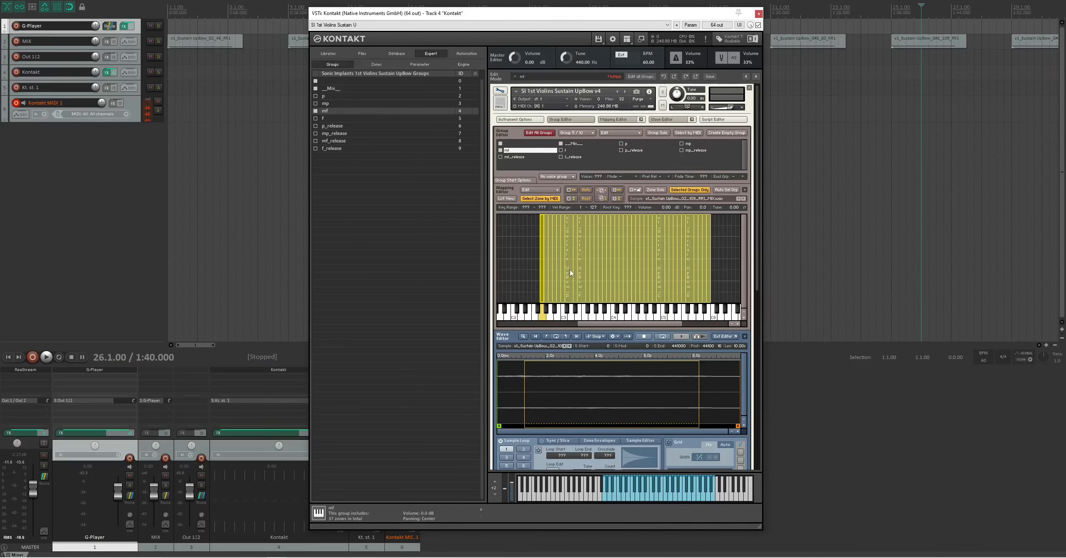
# - Create an AET morph layer named f from all zones of the f group
pyautogui.click(568, 151)
pyautogui.moveTo(725, 238); pyautogui.dragTo(521, 266)
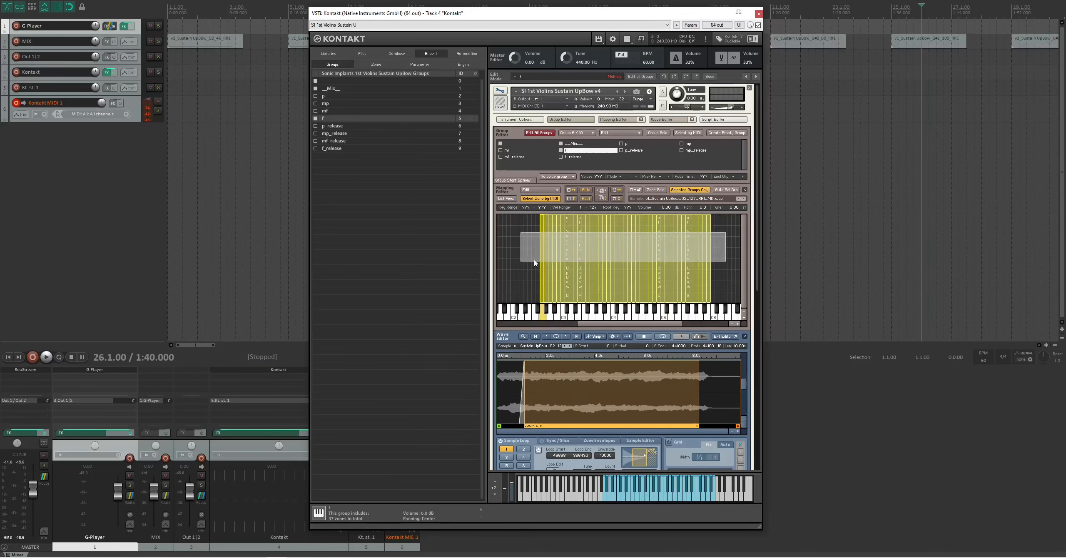
pyautogui.rightClick(590, 257)
pyautogui.click(625, 400)
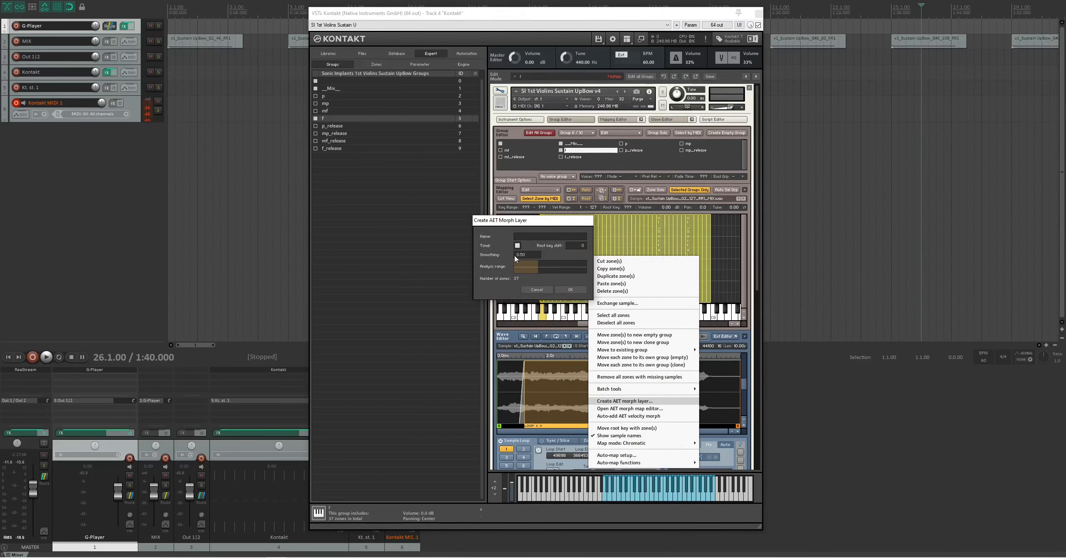
pyautogui.click(518, 245)
pyautogui.click(518, 246)
pyautogui.click(523, 236)
pyautogui.write('f')
pyautogui.click(570, 290)
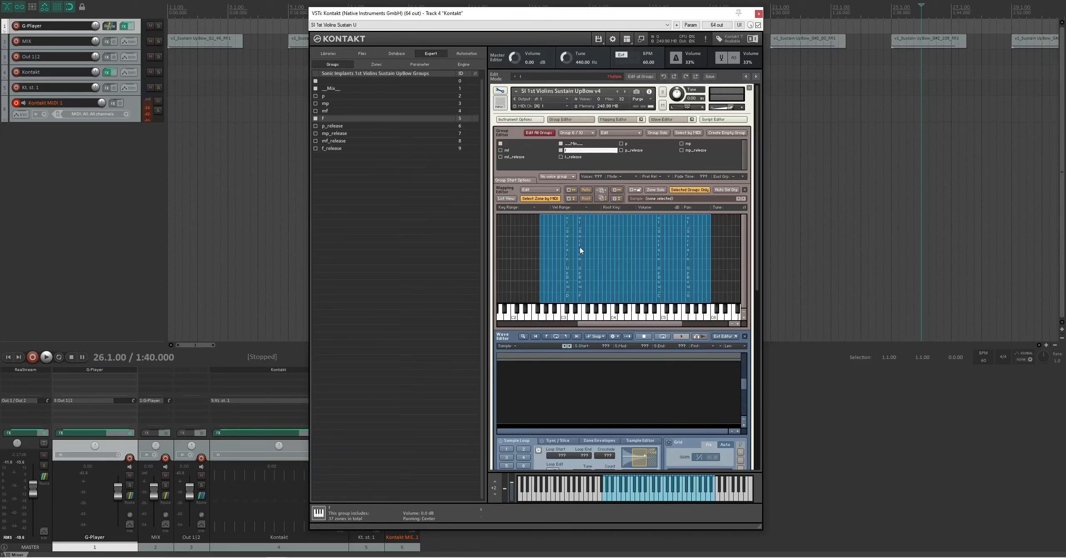
# - Add a new AET morph map named p-mp-mf-f in the morph map editor
pyautogui.rightClick(597, 245)
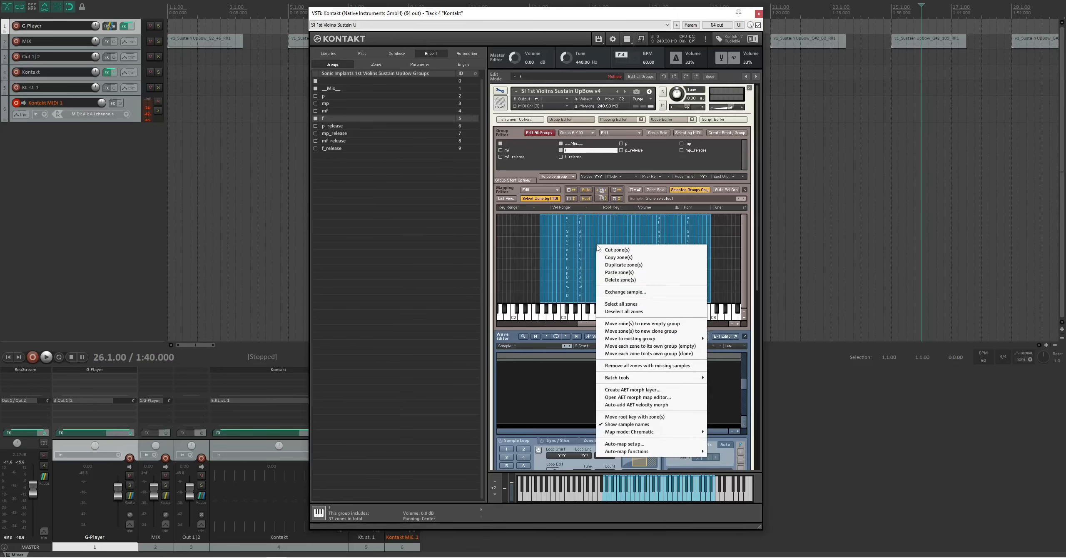
pyautogui.click(631, 398)
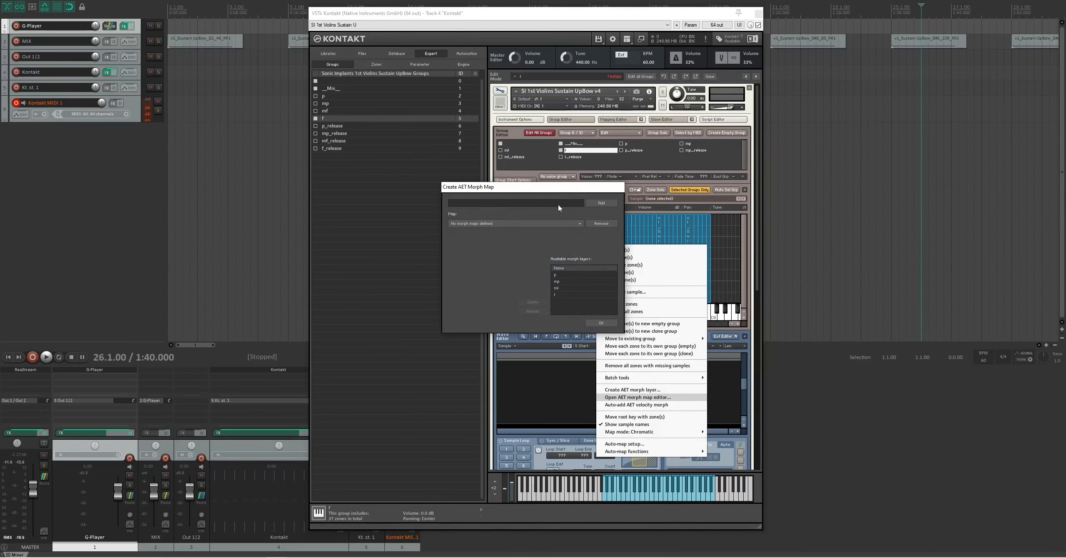
pyautogui.click(513, 206)
pyautogui.write(';ksdlas;dd')
pyautogui.hotkey('ctrl', 'a')
pyautogui.press('BackSpace')
pyautogui.write('f')
pyautogui.write('f-f')
pyautogui.click(601, 203)
# - Move the morph layers p, mp, mf and f, in that order, into the p-mp-mf-f map
pyautogui.click(558, 275)
pyautogui.click(533, 269)
pyautogui.click(559, 276)
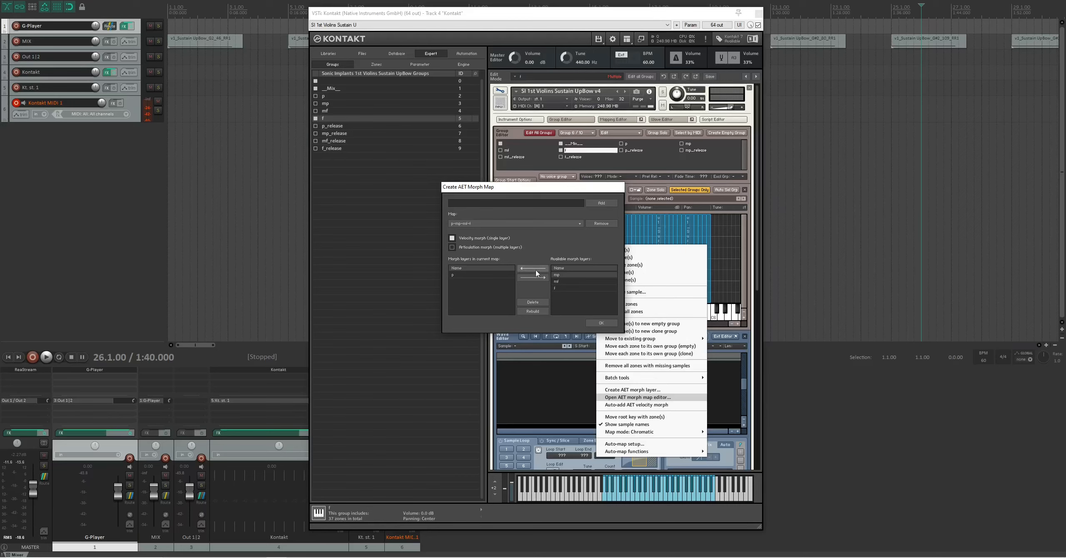
pyautogui.click(536, 270)
pyautogui.click(563, 276)
pyautogui.click(537, 270)
pyautogui.click(560, 275)
pyautogui.click(533, 269)
# - Set the p-mp-mf-f map to articulation morph with multiple layers and confirm the morph map
pyautogui.click(600, 324)
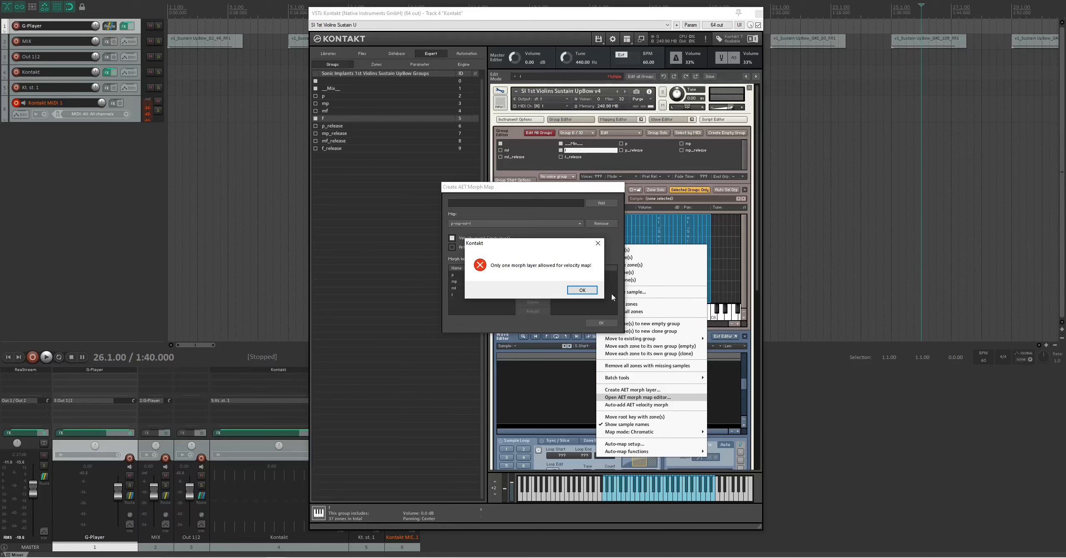
pyautogui.click(583, 291)
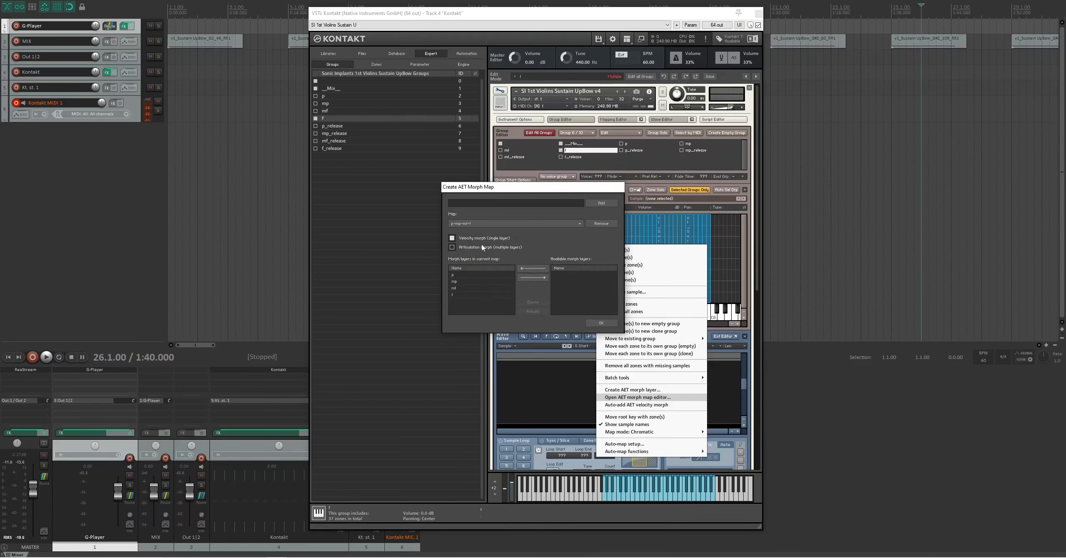
pyautogui.click(452, 247)
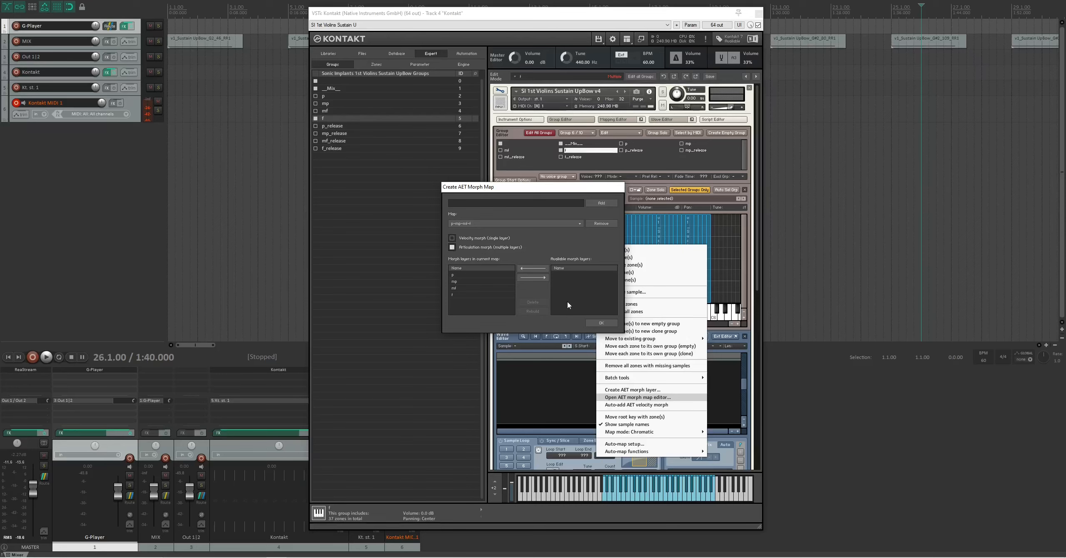
pyautogui.click(601, 323)
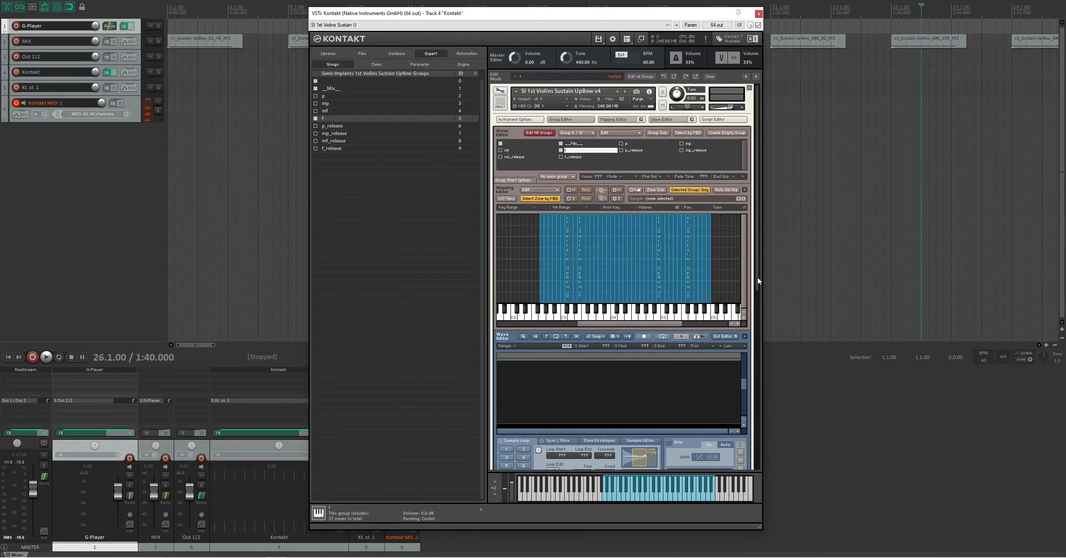
# - Include all dynamic and release groups in the edit and insert an AET Filter in the first group insert effect slot
pyautogui.moveTo(758, 279); pyautogui.dragTo(761, 306)
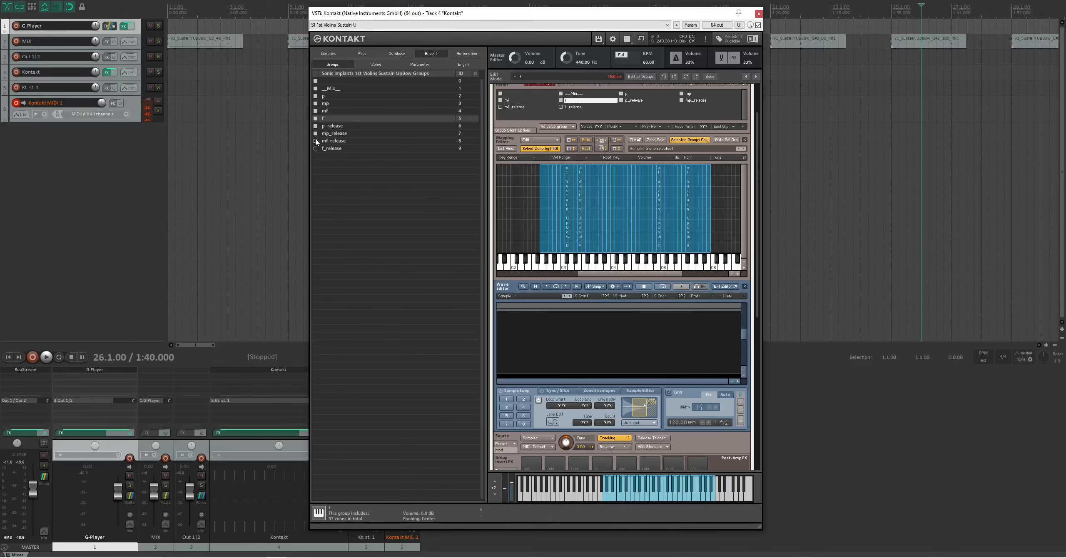
pyautogui.click(316, 148)
pyautogui.moveTo(758, 173); pyautogui.dragTo(764, 279)
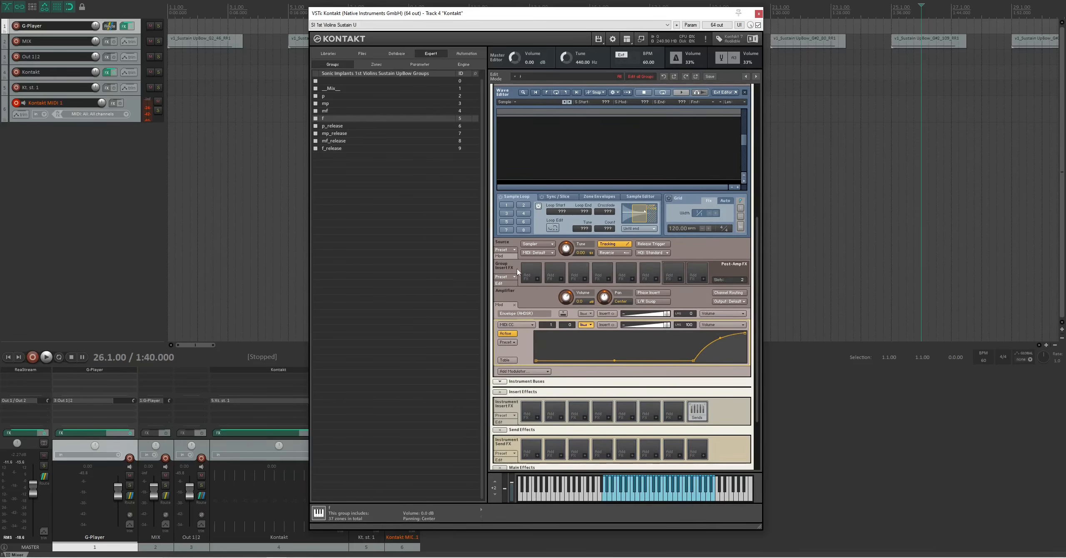
pyautogui.click(537, 280)
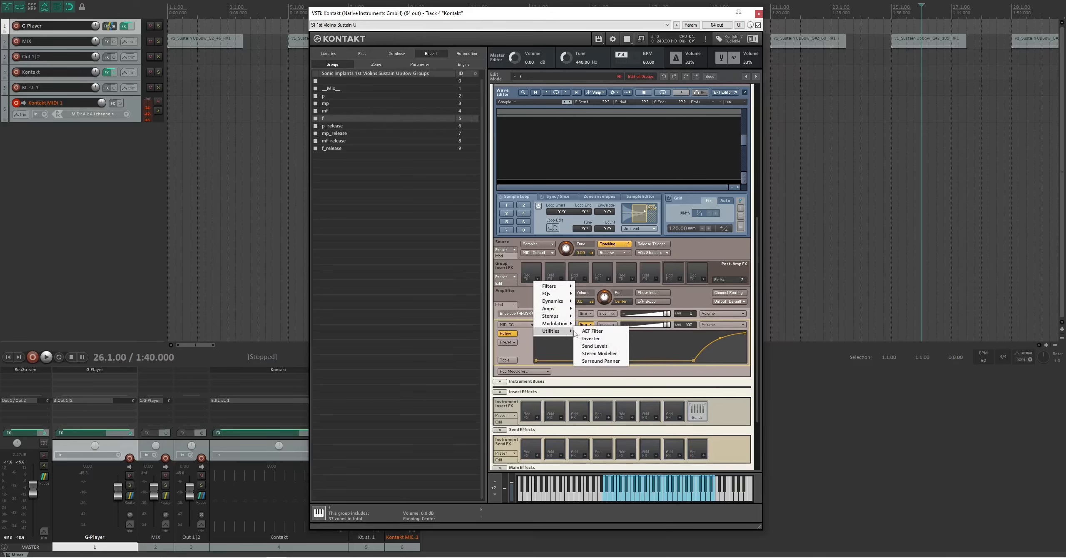
pyautogui.click(587, 331)
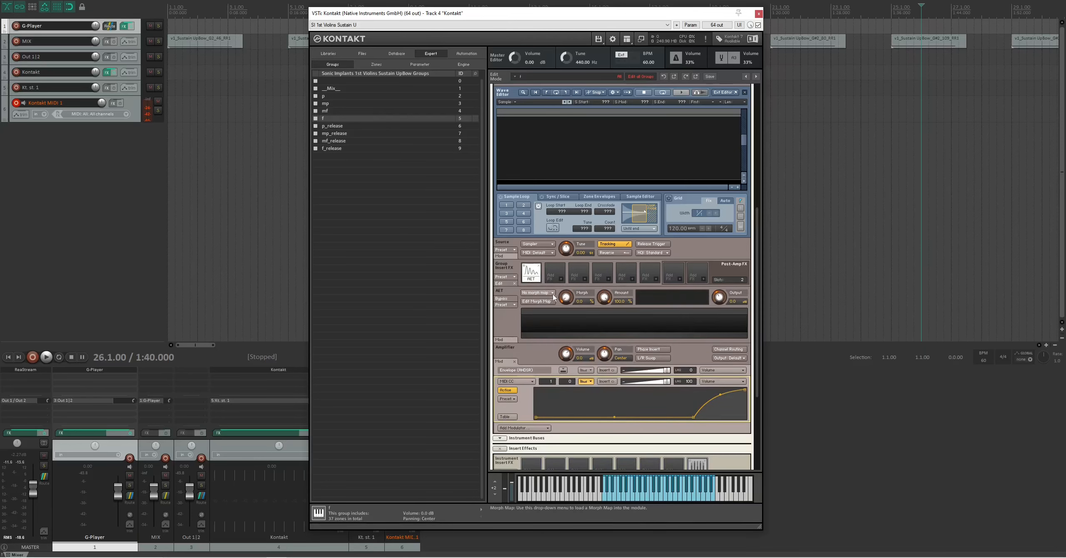
# - Load the p-mp-mf-f morph map into the AET filter and add a MIDI CC modulator to its Morph control
pyautogui.click(537, 293)
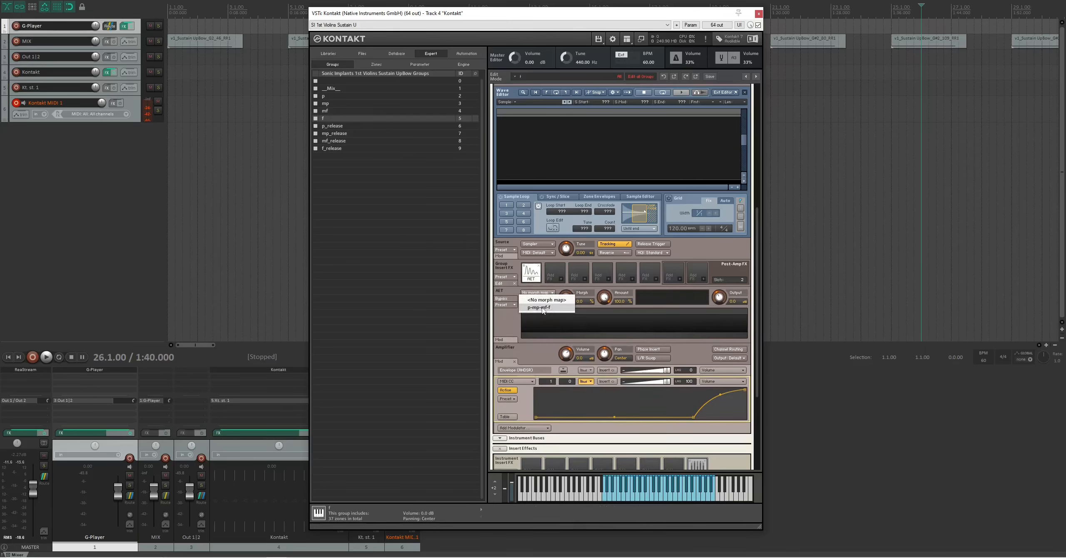
pyautogui.click(543, 308)
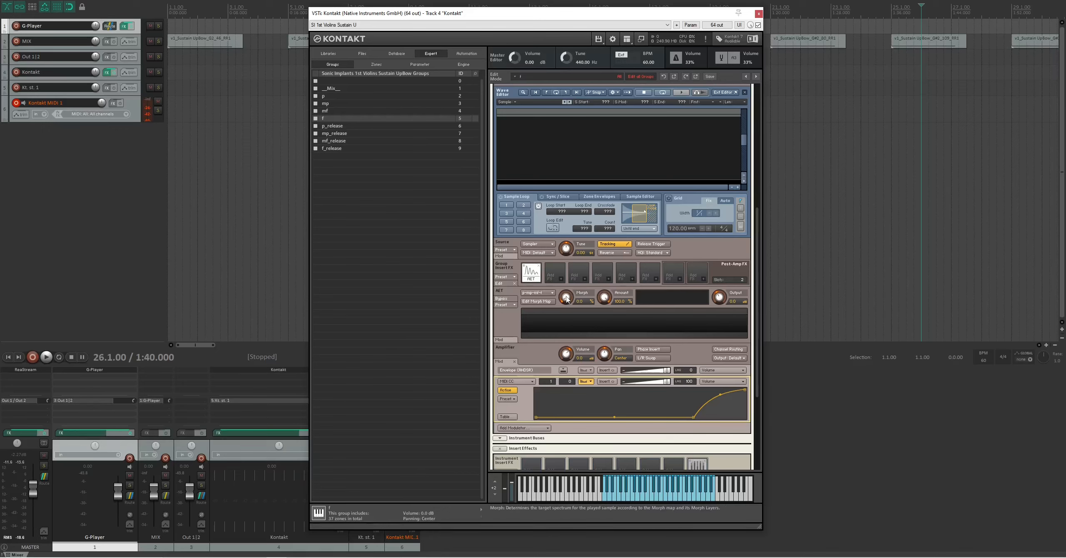
pyautogui.moveTo(754, 315); pyautogui.dragTo(754, 320)
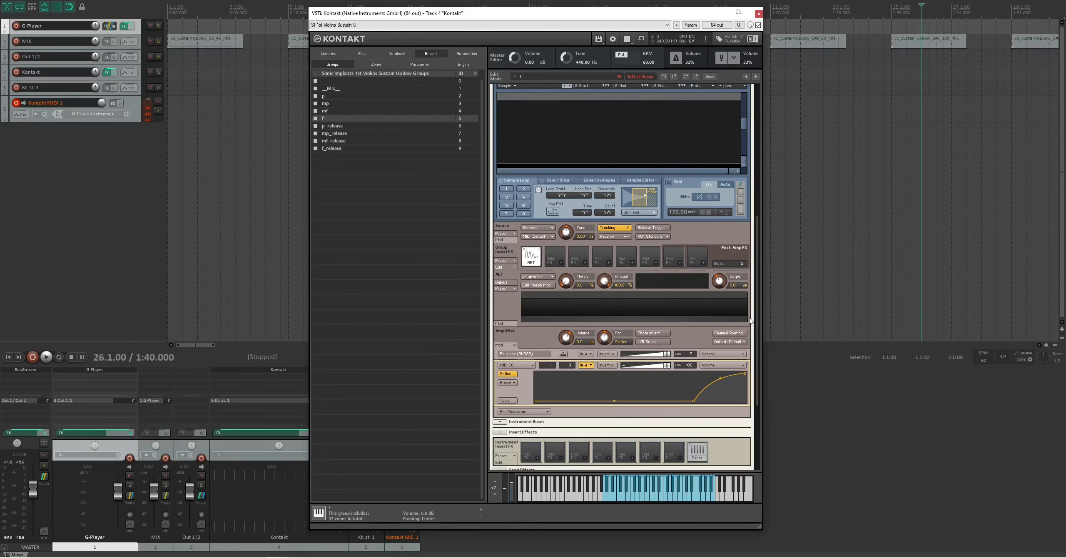
pyautogui.rightClick(567, 283)
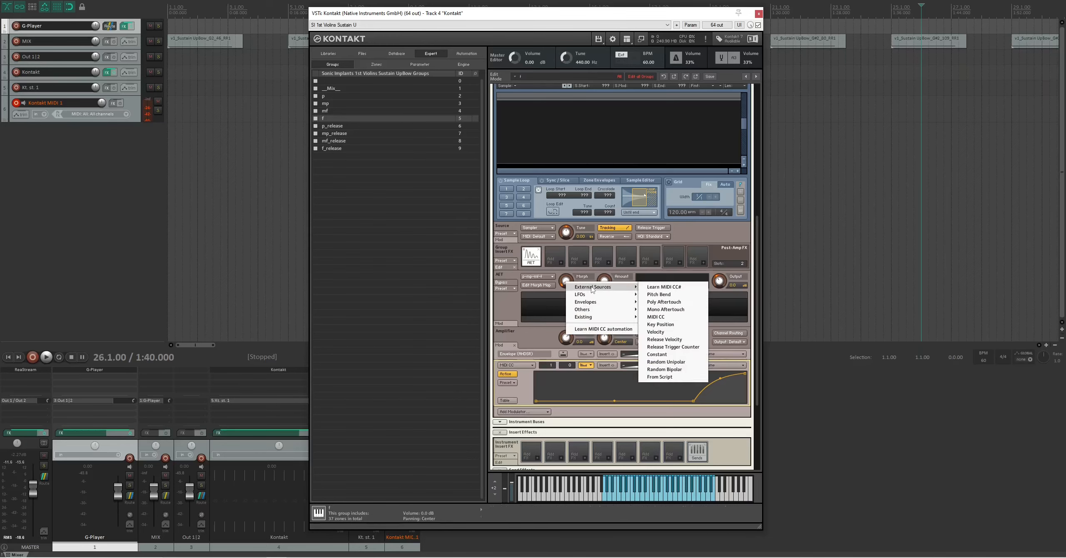
pyautogui.moveTo(608, 287)
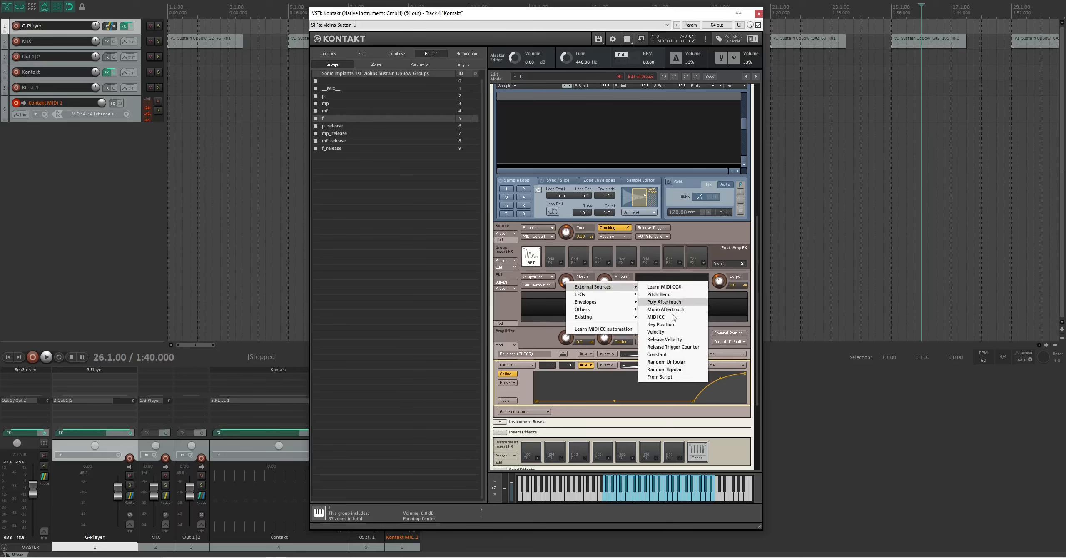
pyautogui.click(656, 317)
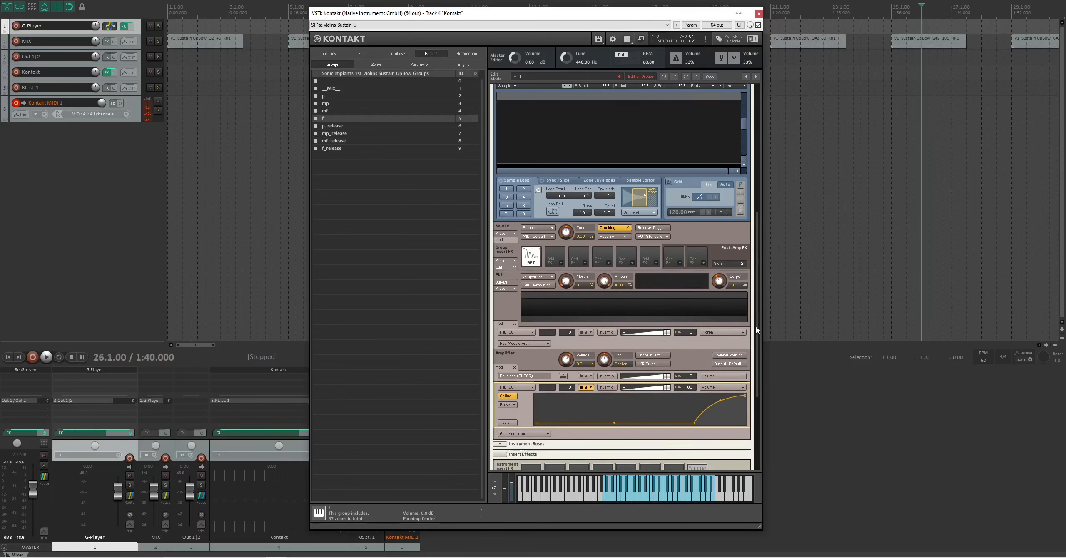
# - Activate the shaper curve on the CC 1 Morph modulator and check the AET filter in the mf and mp groups
pyautogui.moveTo(757, 329); pyautogui.dragTo(755, 355)
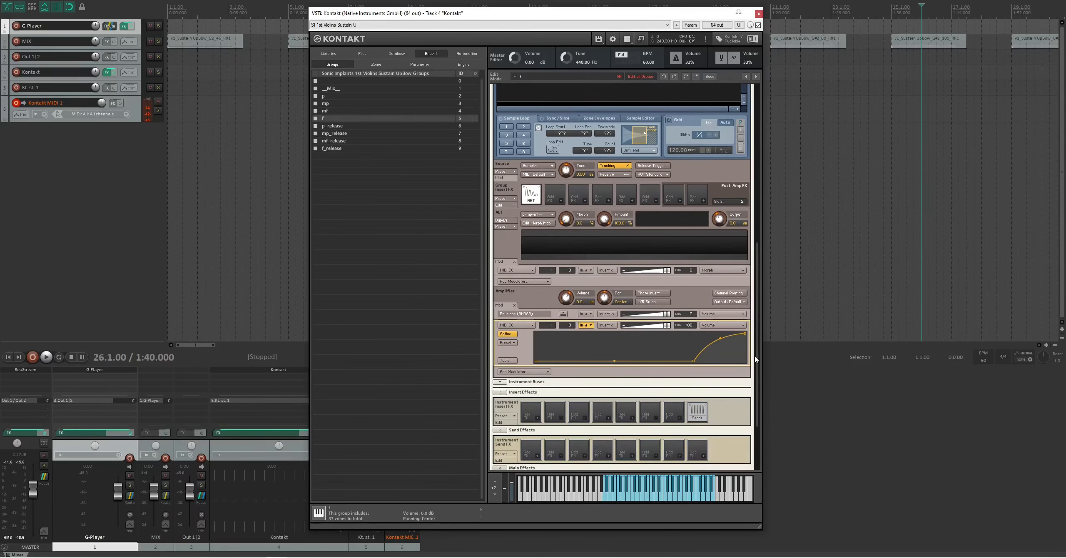
pyautogui.click(590, 270)
pyautogui.click(505, 279)
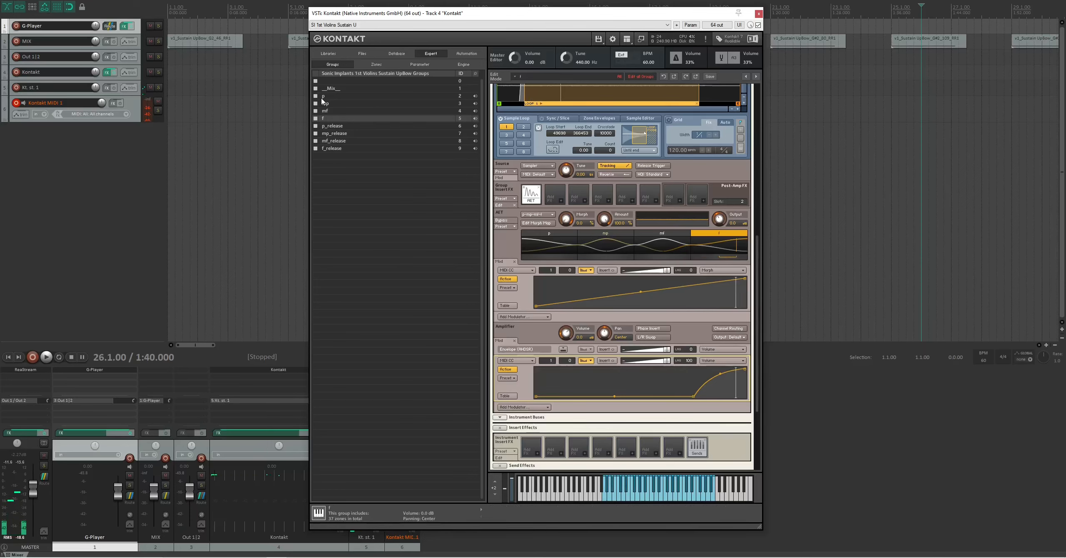
pyautogui.click(335, 111)
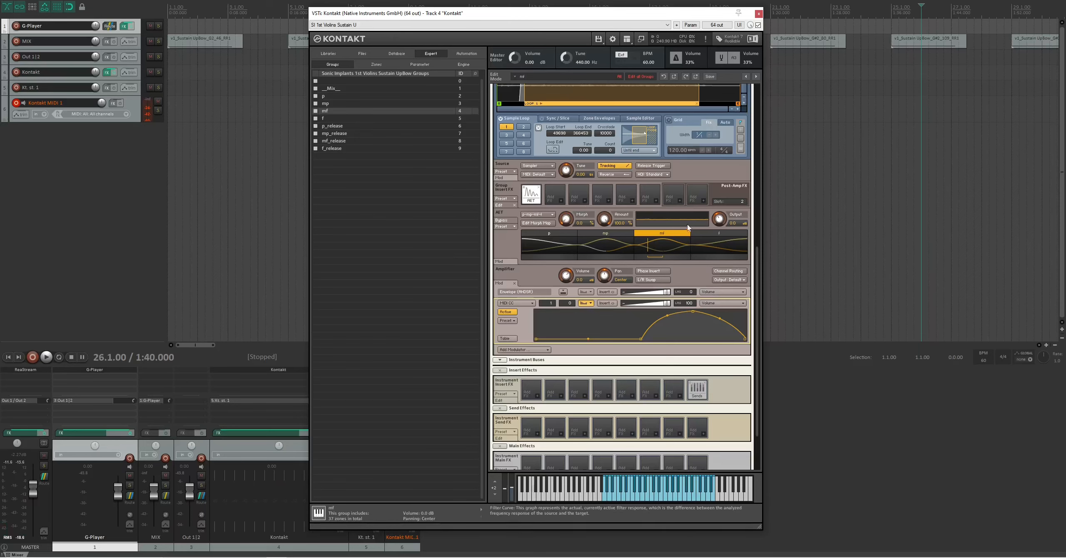
pyautogui.click(334, 103)
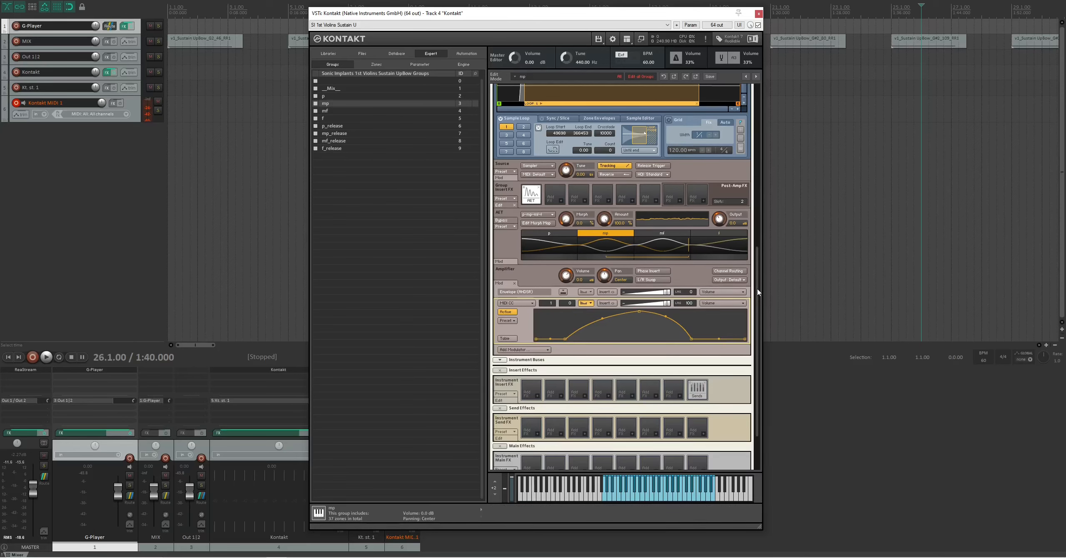
# - Load the factory Dynamic Pure Tuning script into the instrument's first script slot
pyautogui.scroll(10, 757, 289)
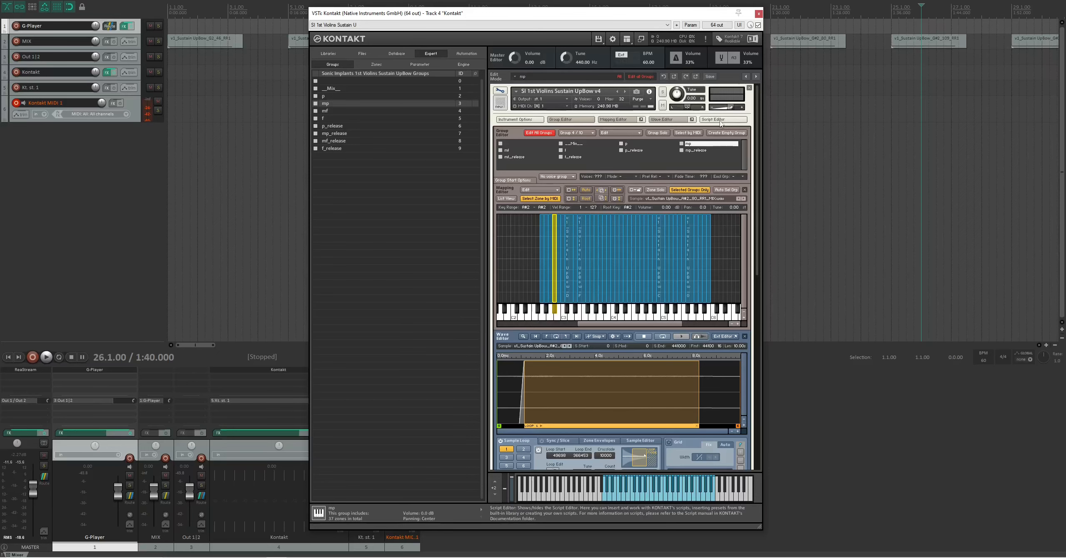
pyautogui.click(722, 121)
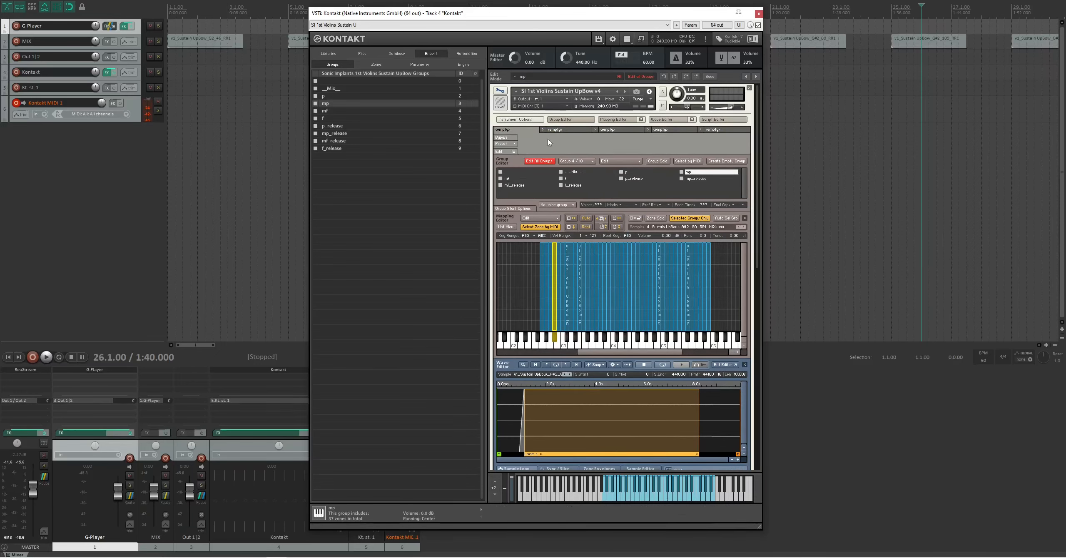
pyautogui.click(511, 144)
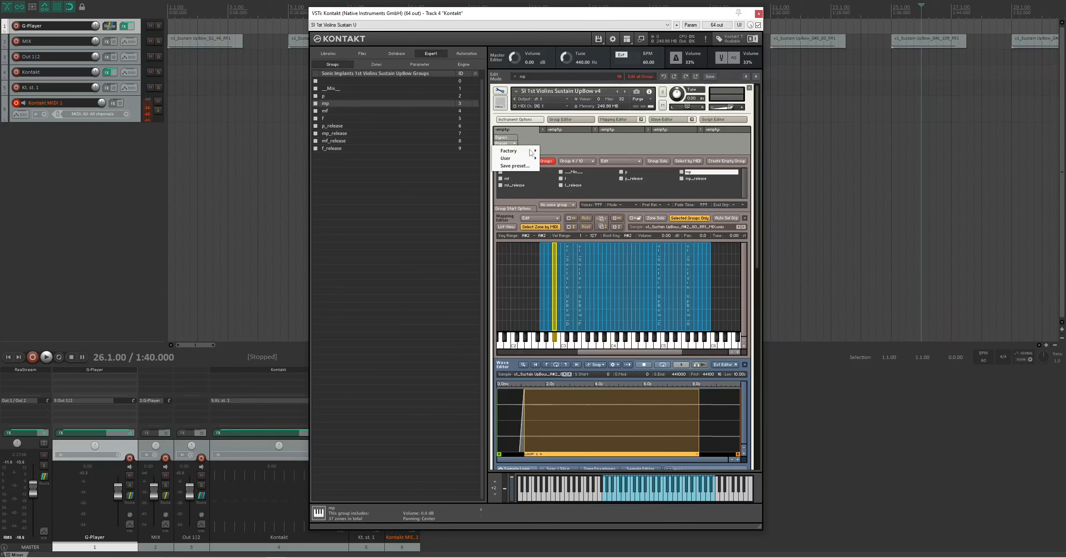
pyautogui.moveTo(530, 152)
pyautogui.moveTo(583, 154)
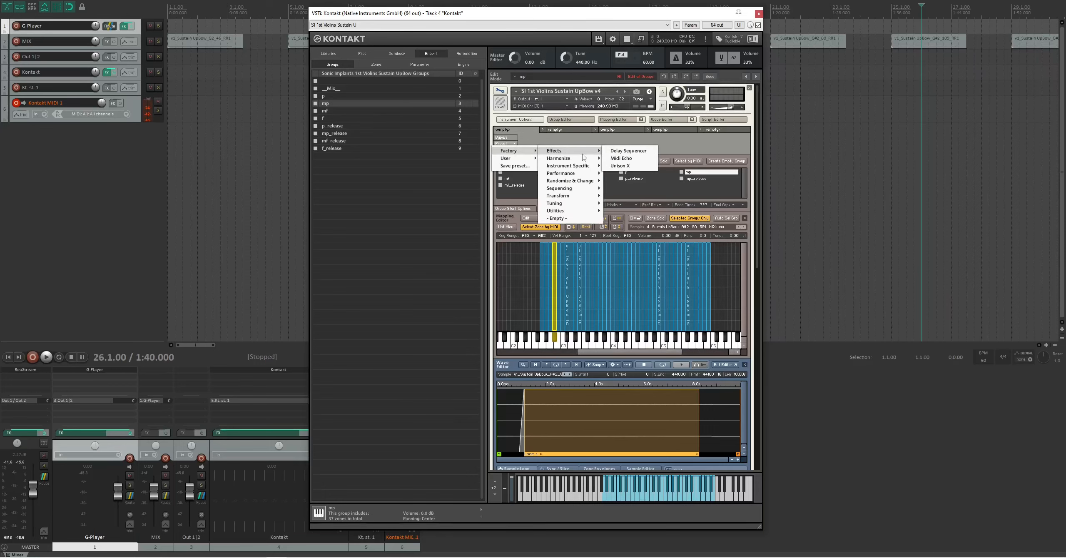
pyautogui.moveTo(583, 204)
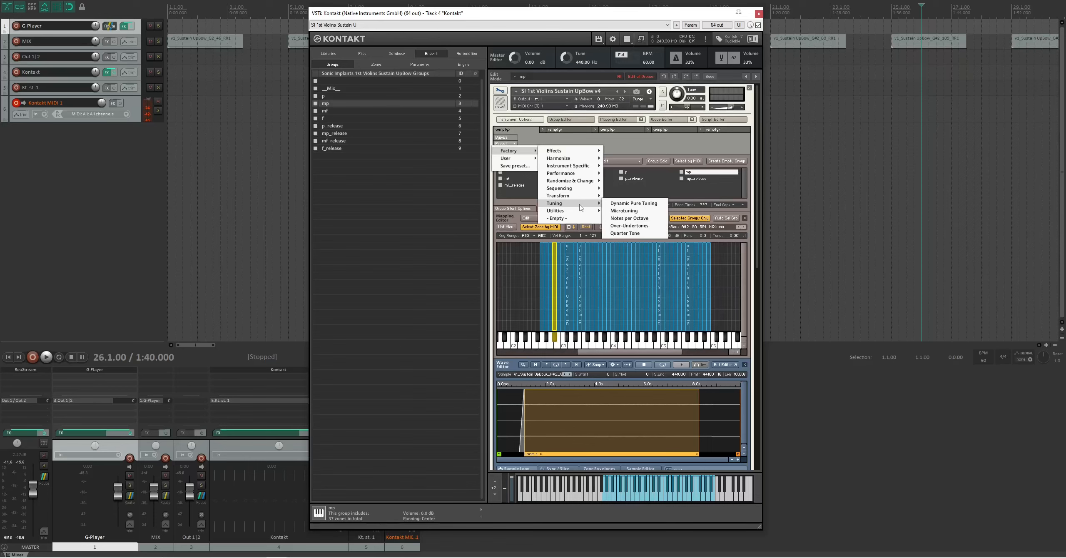
pyautogui.click(629, 204)
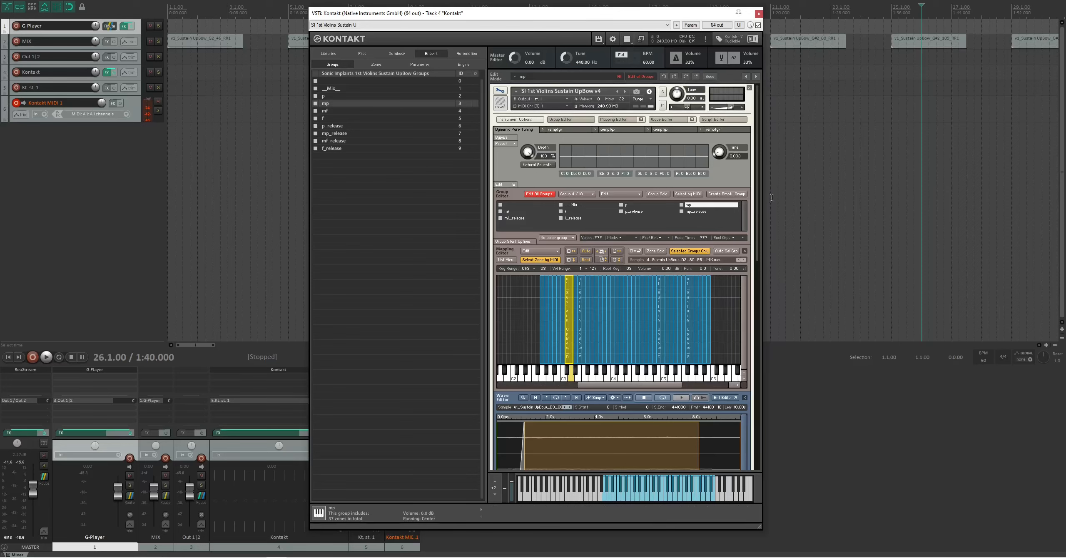
# - Exclude the four release groups from editing and select the p, mp, mf and f groups
pyautogui.moveTo(759, 214); pyautogui.dragTo(757, 429)
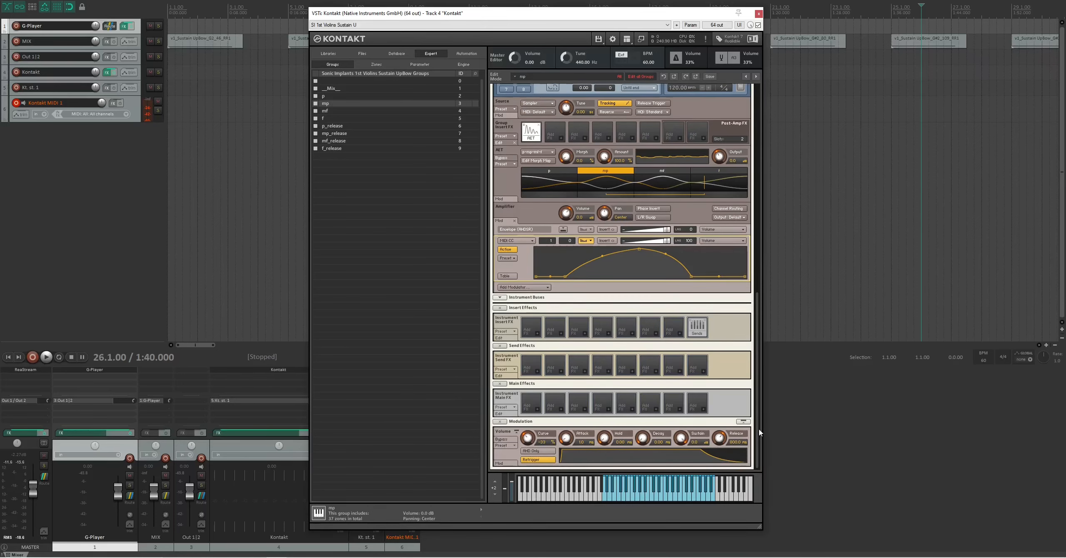
pyautogui.click(315, 126)
pyautogui.click(315, 134)
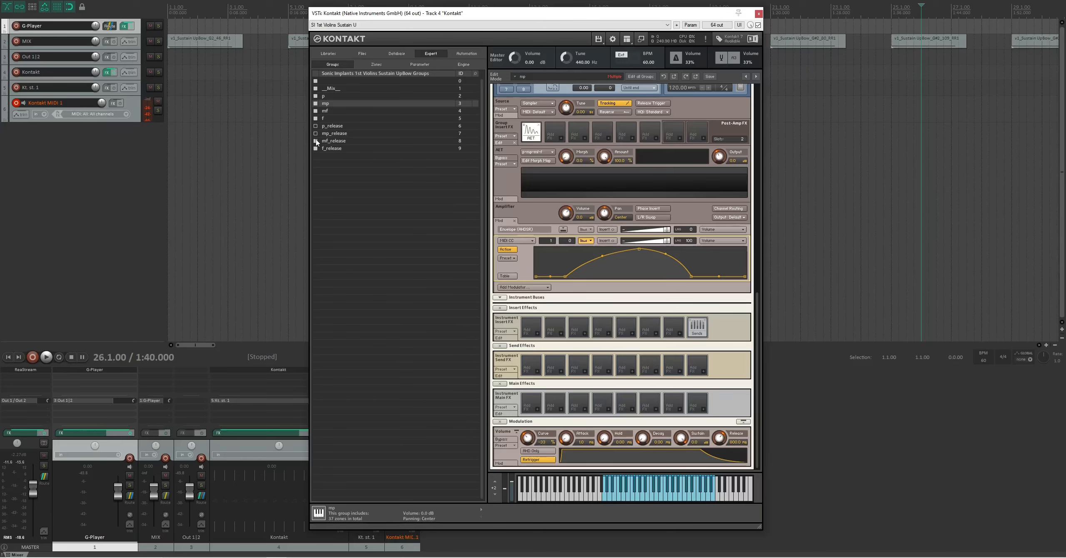
pyautogui.click(324, 96)
pyautogui.keyDown('shift'); pyautogui.click(324, 119); pyautogui.keyUp('shift')
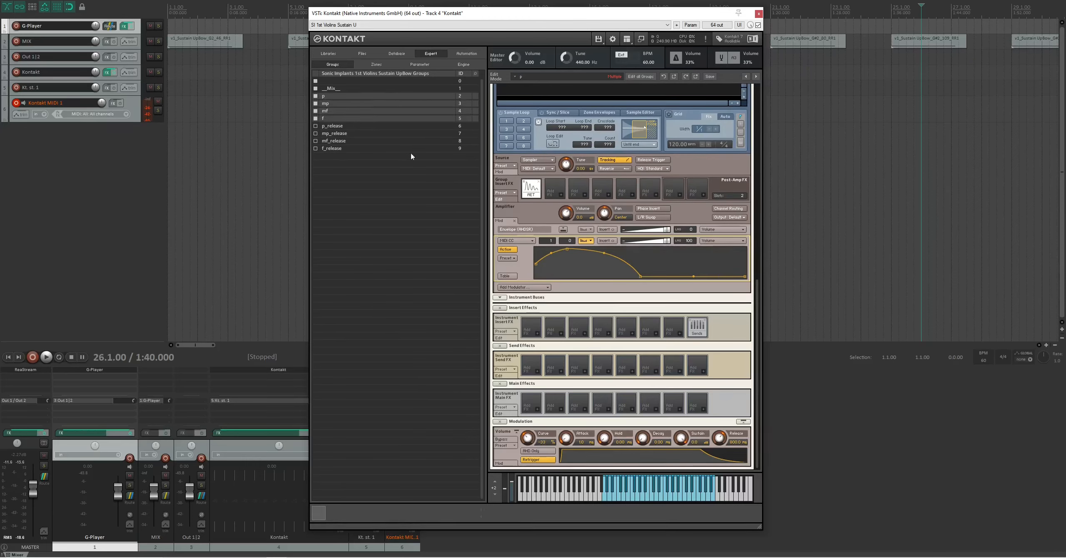
# - Set the volume envelope's attack to 10 ms for the selected dynamic groups
pyautogui.click(581, 444)
pyautogui.write('10')
pyautogui.press('Return')
pyautogui.rightClick(567, 441)
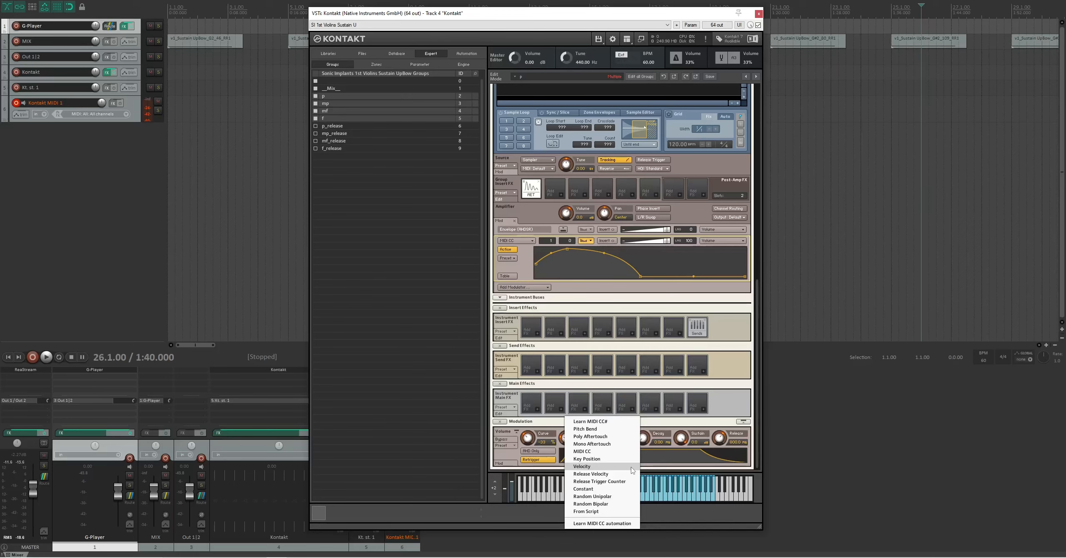
pyautogui.click(542, 425)
pyautogui.moveTo(758, 411); pyautogui.dragTo(759, 212)
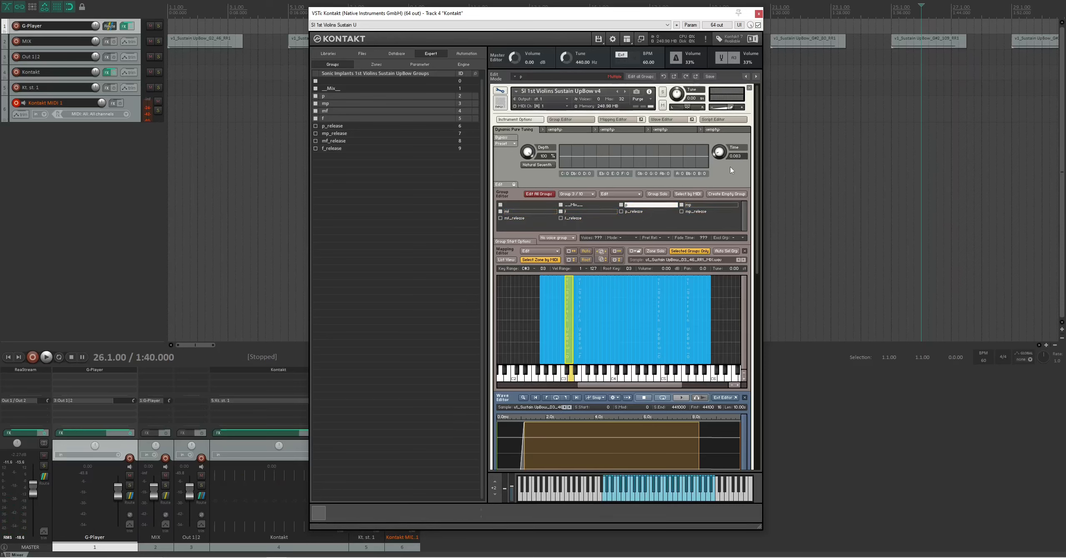
pyautogui.scroll(-15, 758, 255)
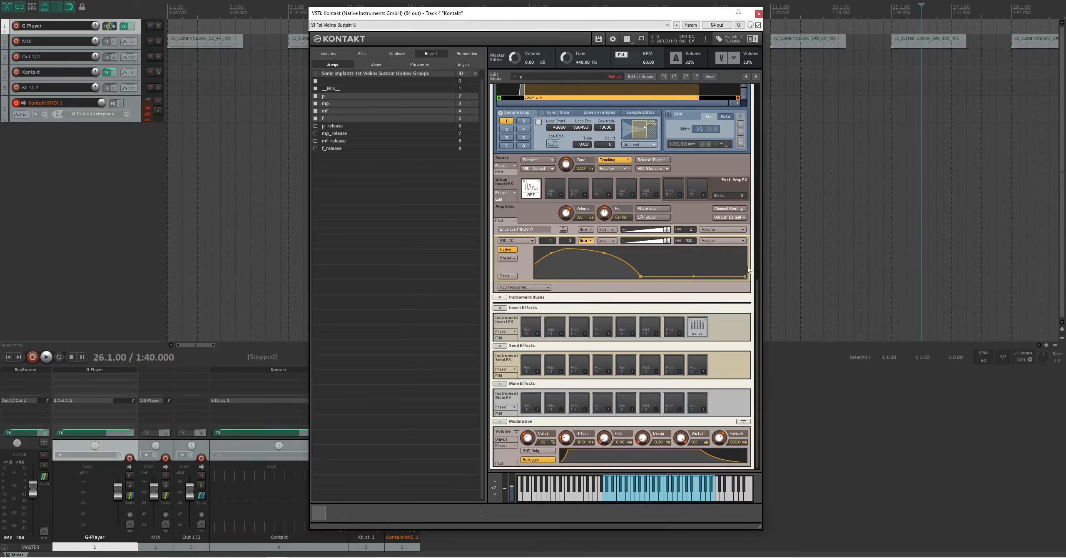
pyautogui.moveTo(759, 291); pyautogui.dragTo(754, 95)
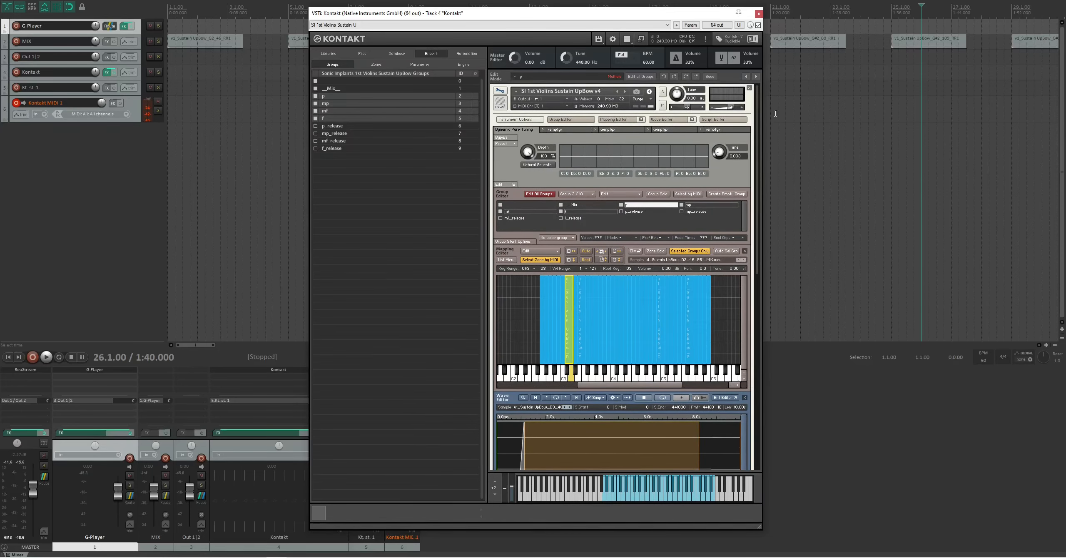